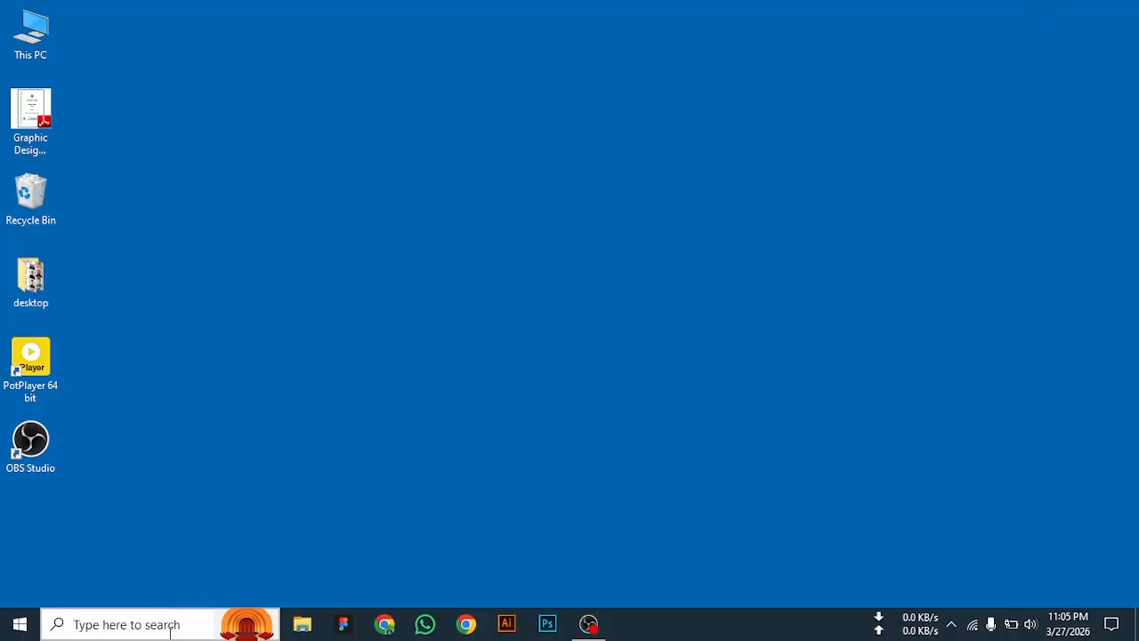
- Launch Excel 2013 with a blank workbook, then close it
{"action": "left_click", "coordinate": [134, 631]}
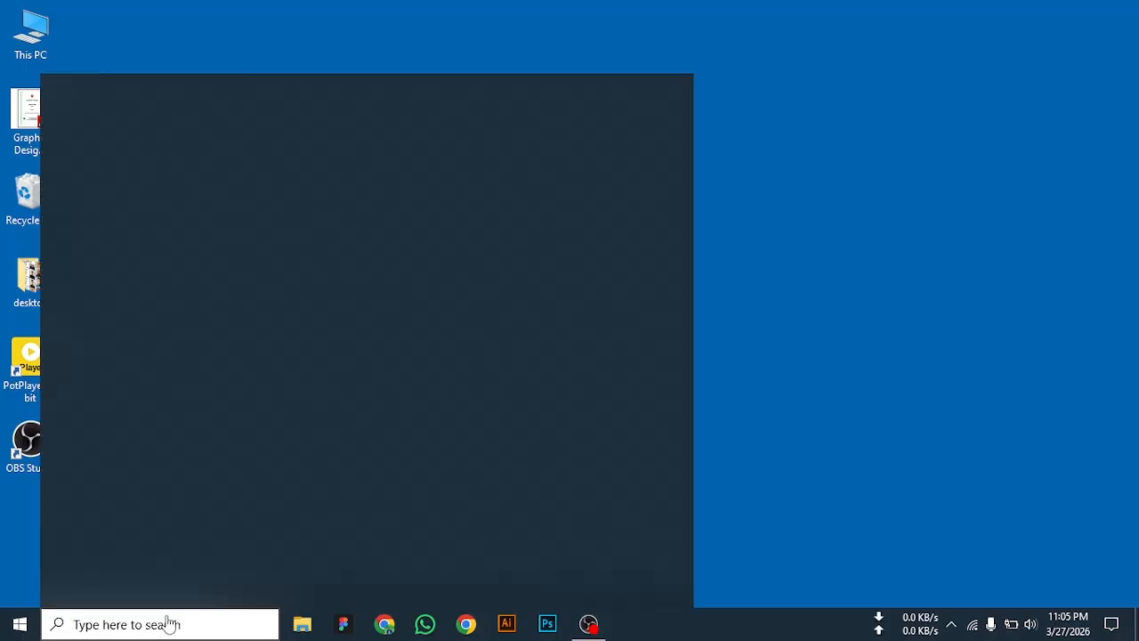
{"action": "type", "text": "ec"}
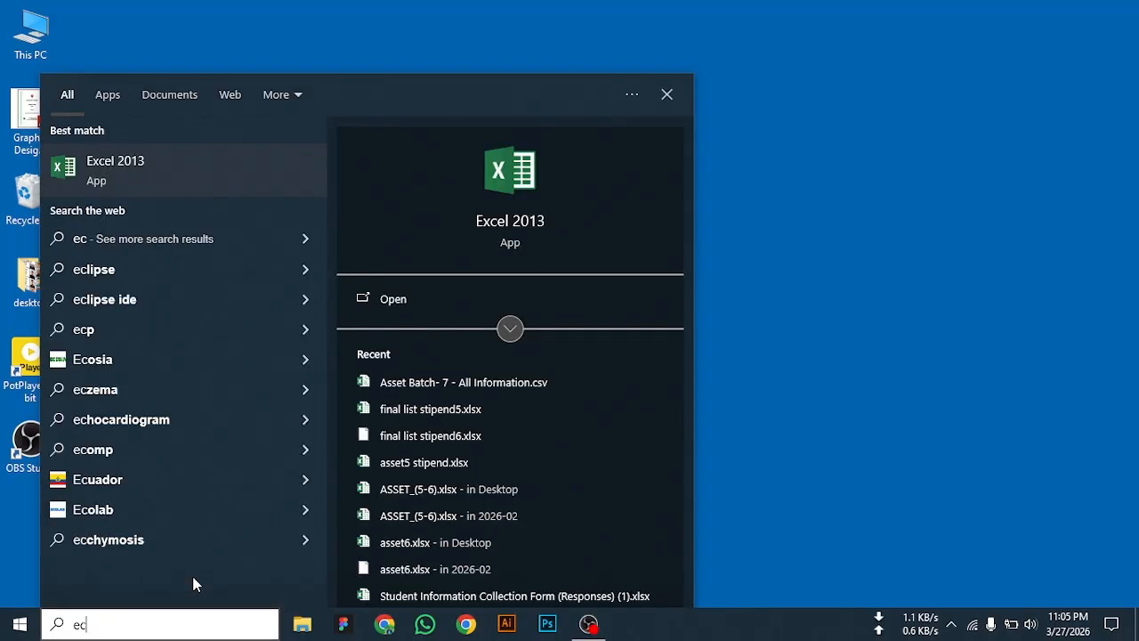
{"action": "left_click", "coordinate": [131, 182]}
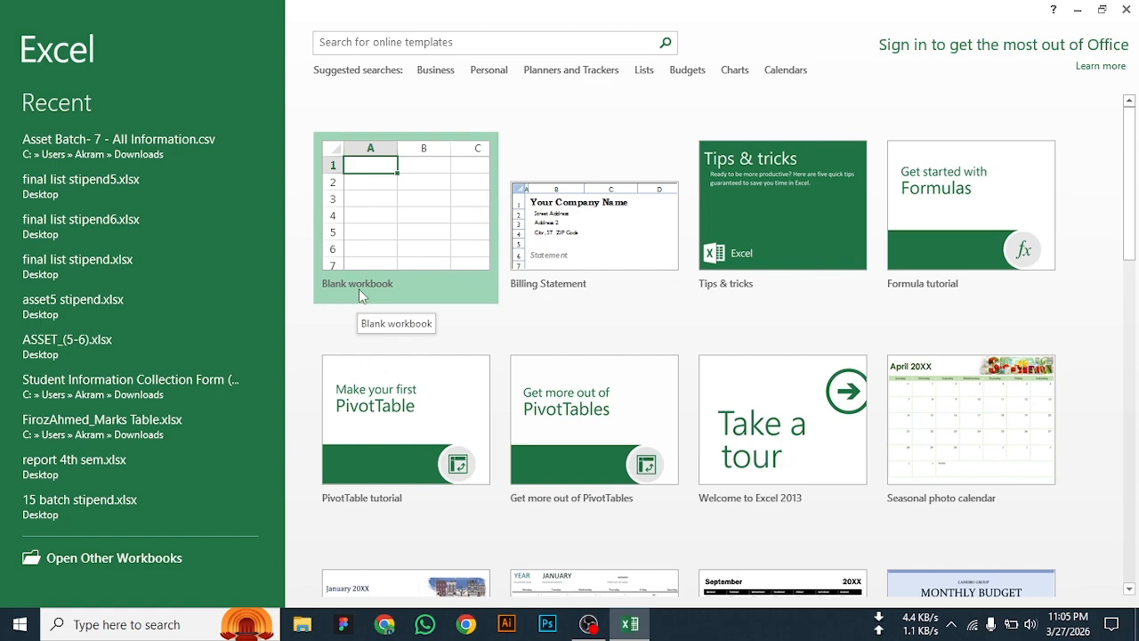
{"action": "left_click", "coordinate": [389, 230]}
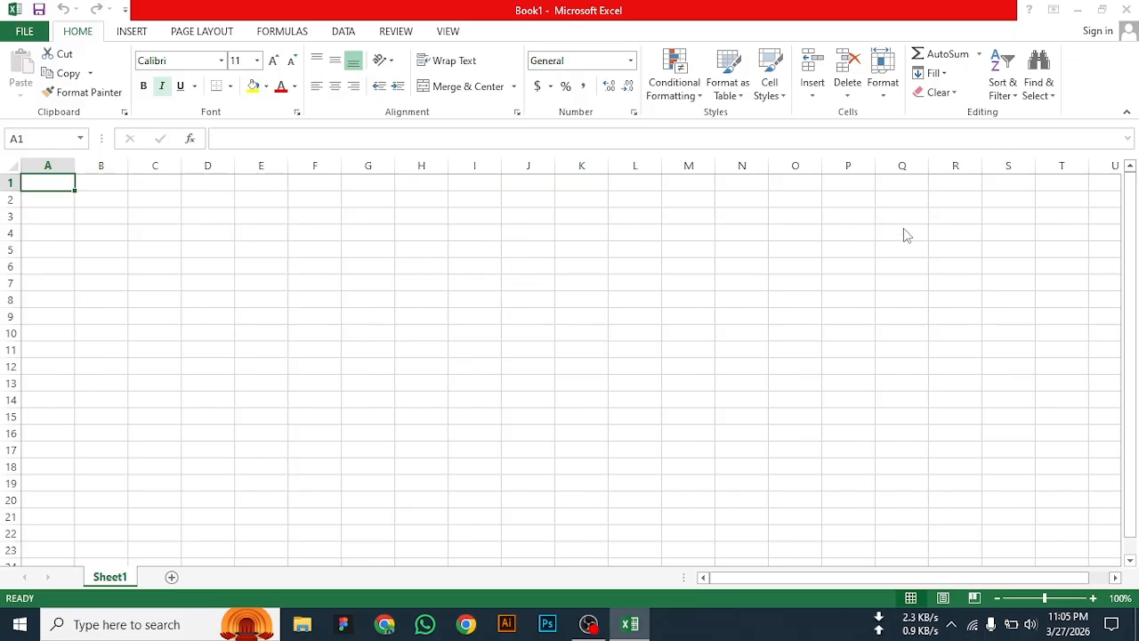
{"action": "left_click", "coordinate": [736, 468]}
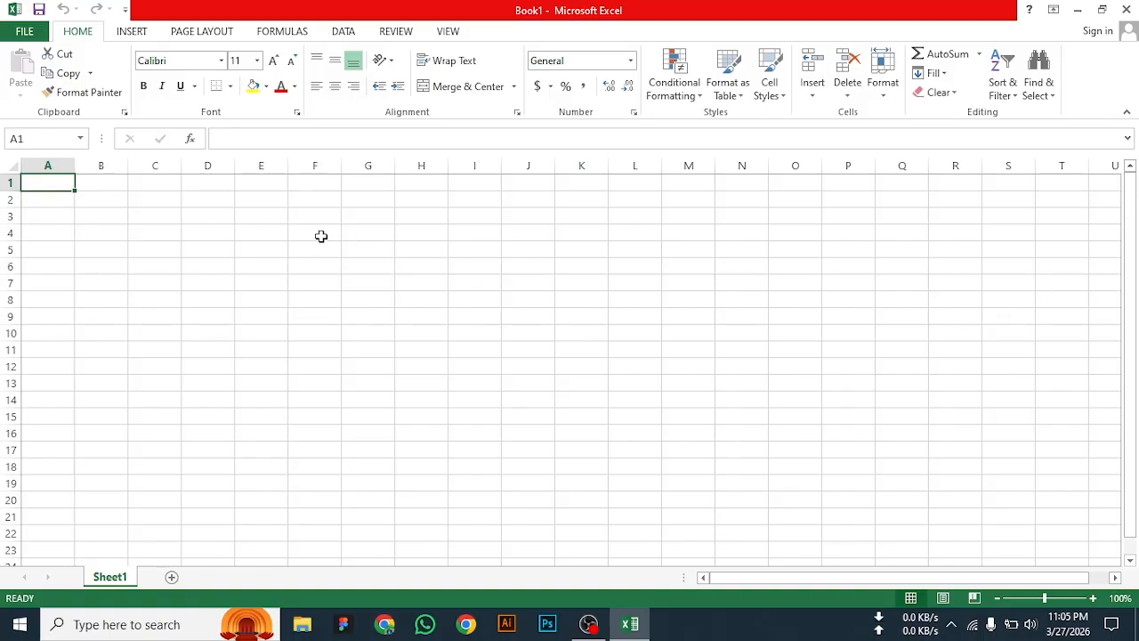
{"action": "left_click", "coordinate": [1127, 11]}
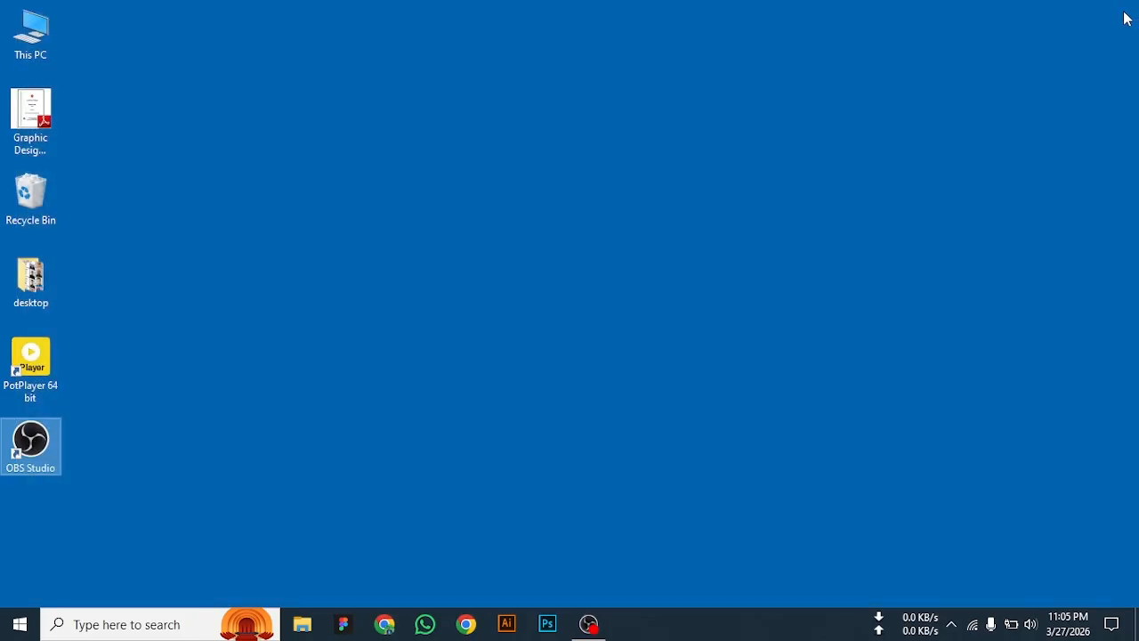
- Create a new Microsoft Excel Worksheet file on the desktop and open it, dismissing the activation wizard
{"action": "right_click", "coordinate": [392, 172]}
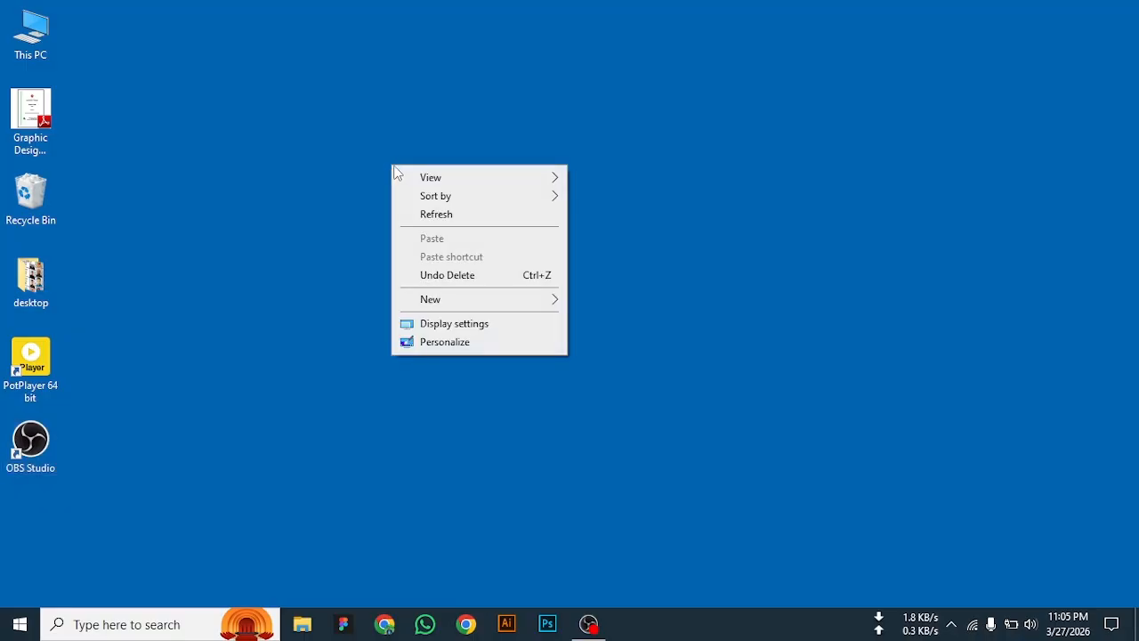
{"action": "mouse_move", "coordinate": [513, 303]}
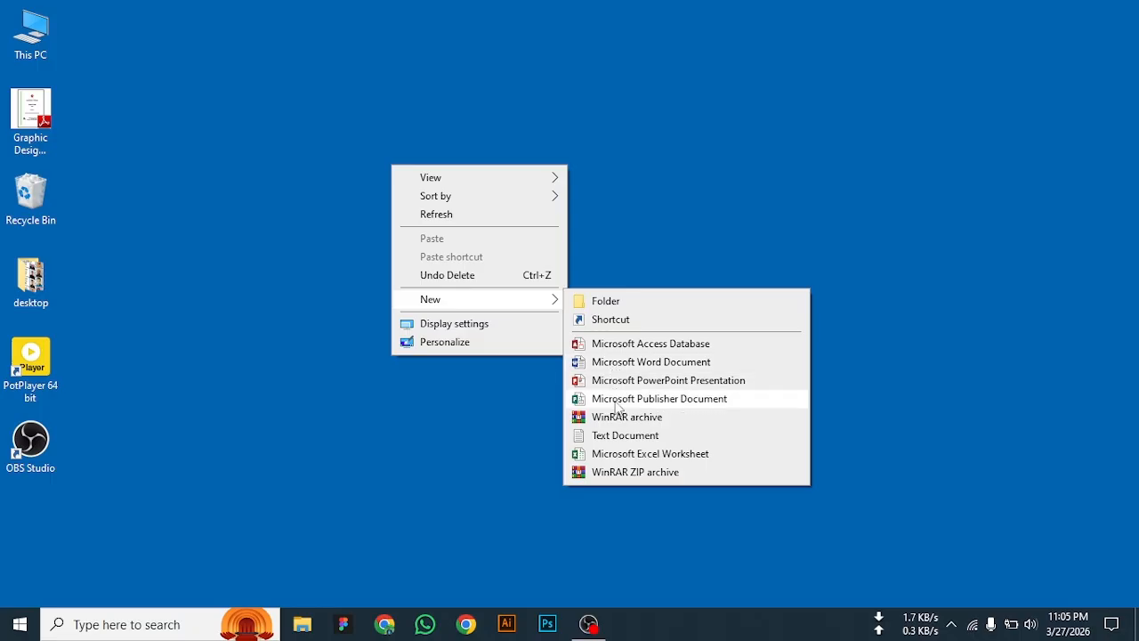
{"action": "left_click", "coordinate": [657, 454]}
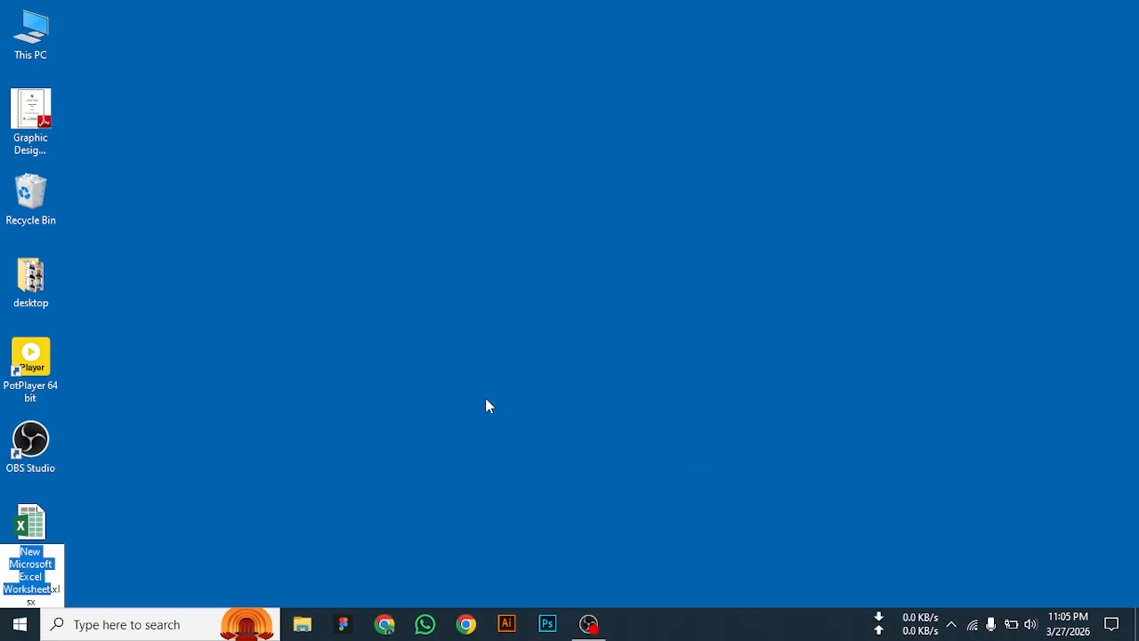
{"action": "left_click", "coordinate": [39, 531]}
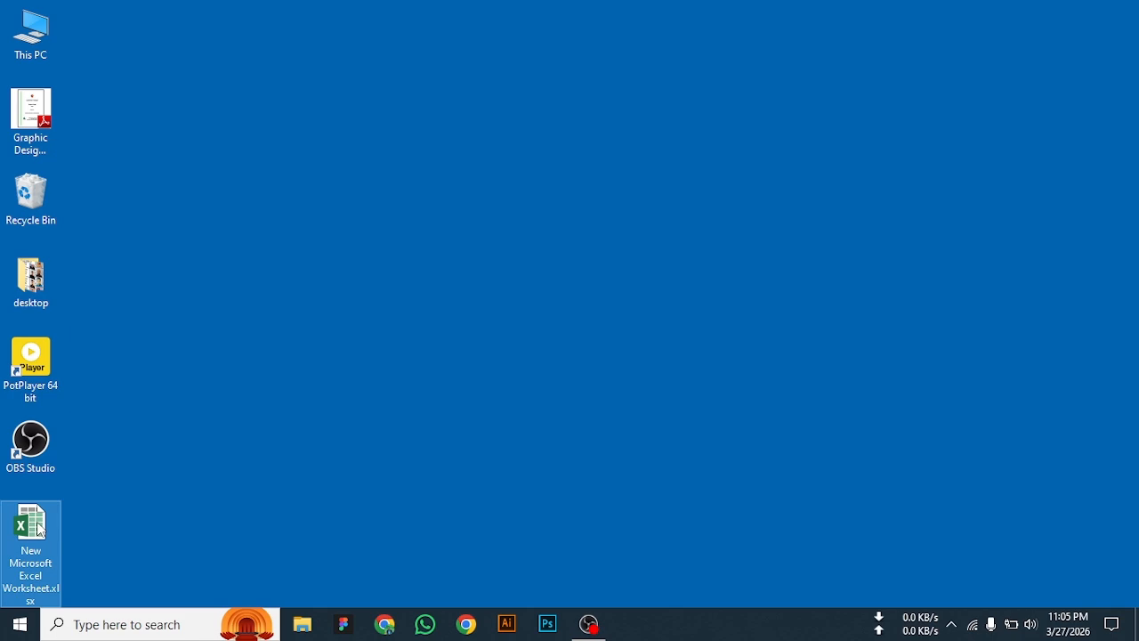
{"action": "double_click", "coordinate": [44, 525]}
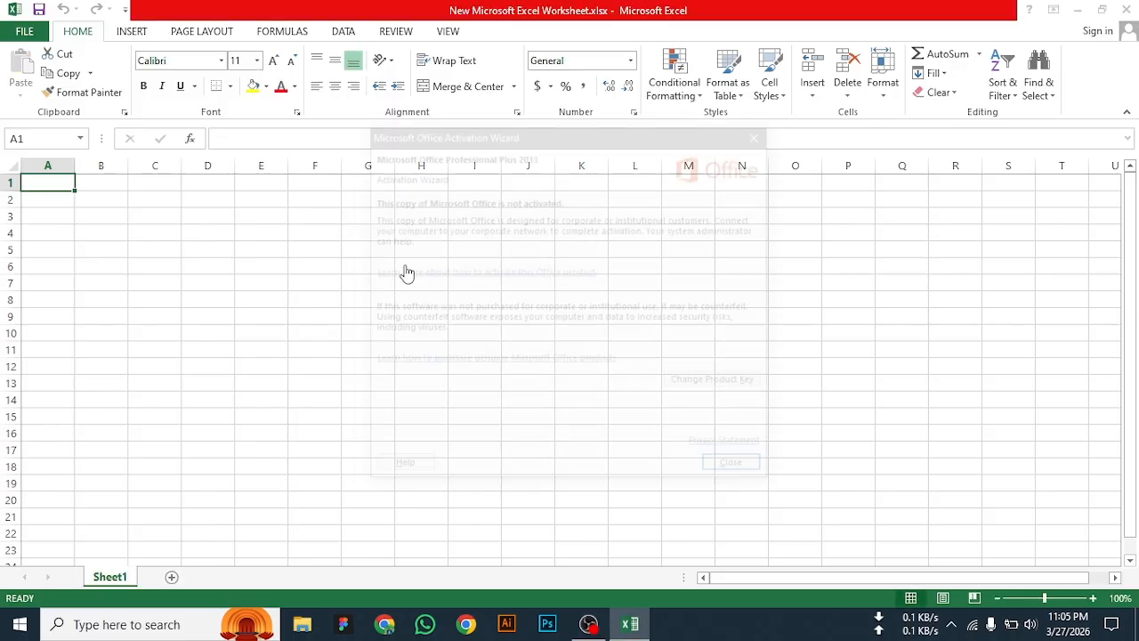
{"action": "left_click", "coordinate": [737, 469]}
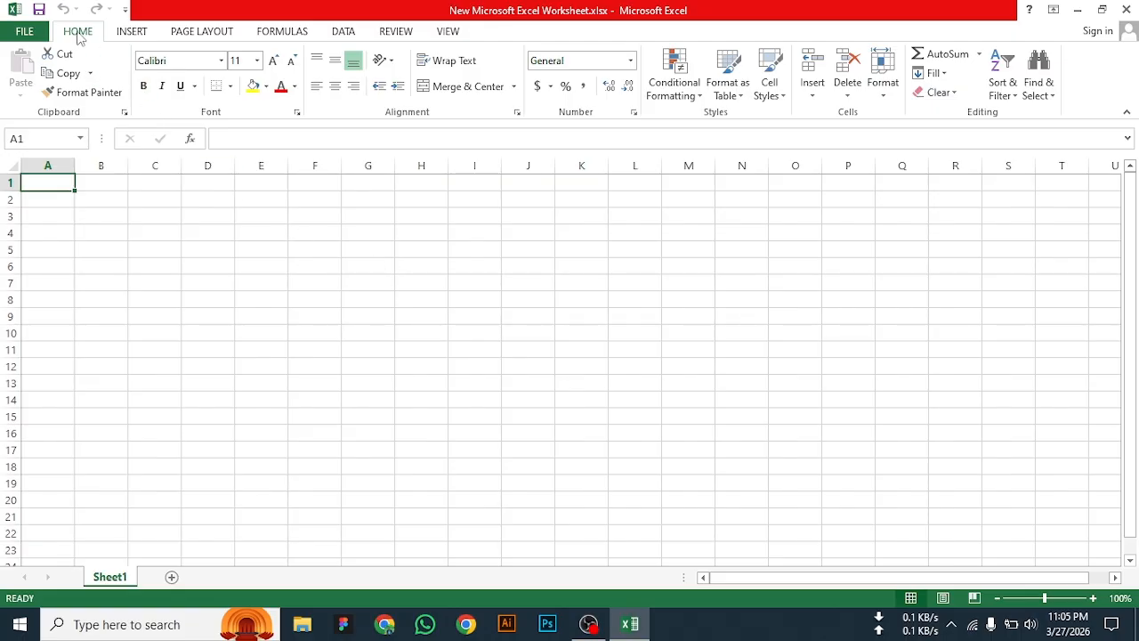
- Look through the Insert, Page Layout, Formulas, Data, Review and View commands, then return to the Home commands
{"action": "left_click", "coordinate": [136, 33]}
{"action": "left_click", "coordinate": [192, 34]}
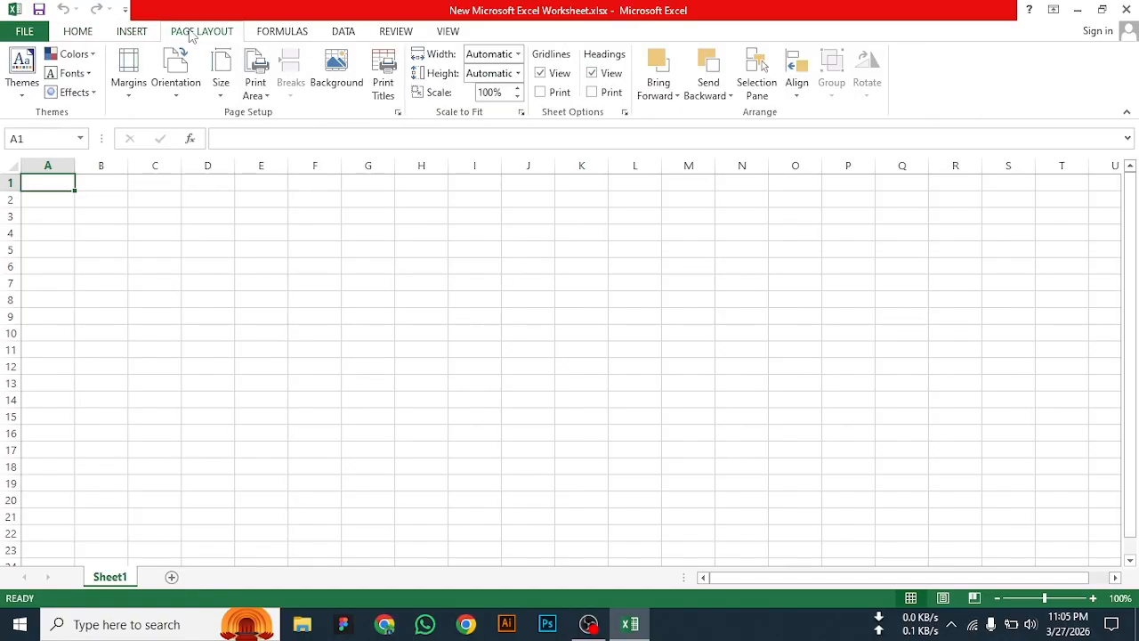
{"action": "left_click", "coordinate": [276, 34]}
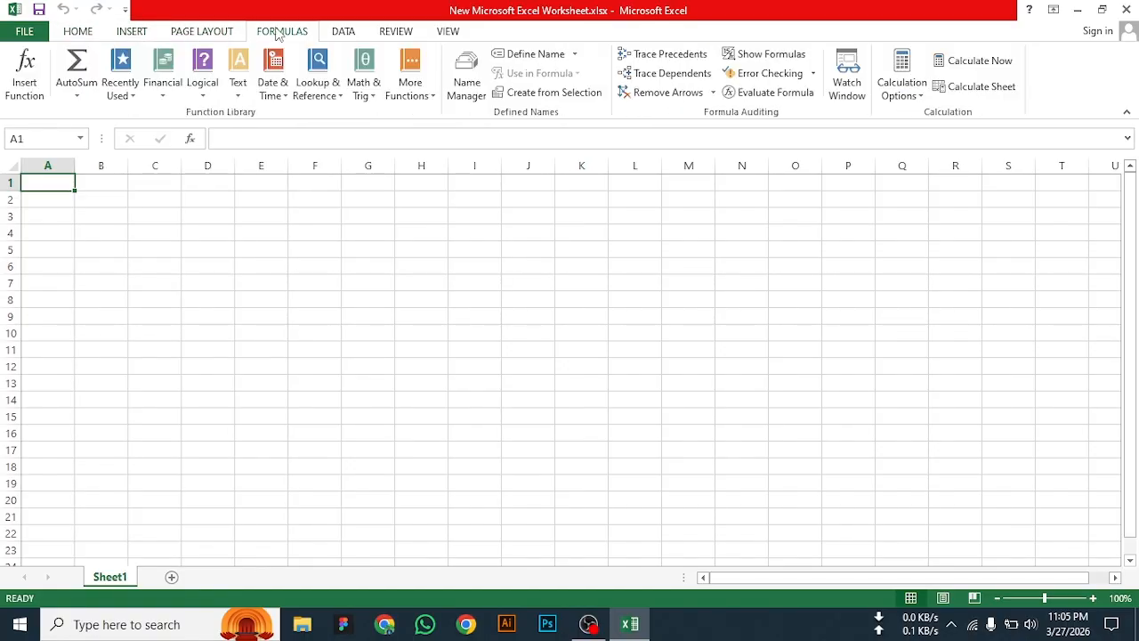
{"action": "left_click", "coordinate": [343, 32]}
{"action": "left_click", "coordinate": [390, 32]}
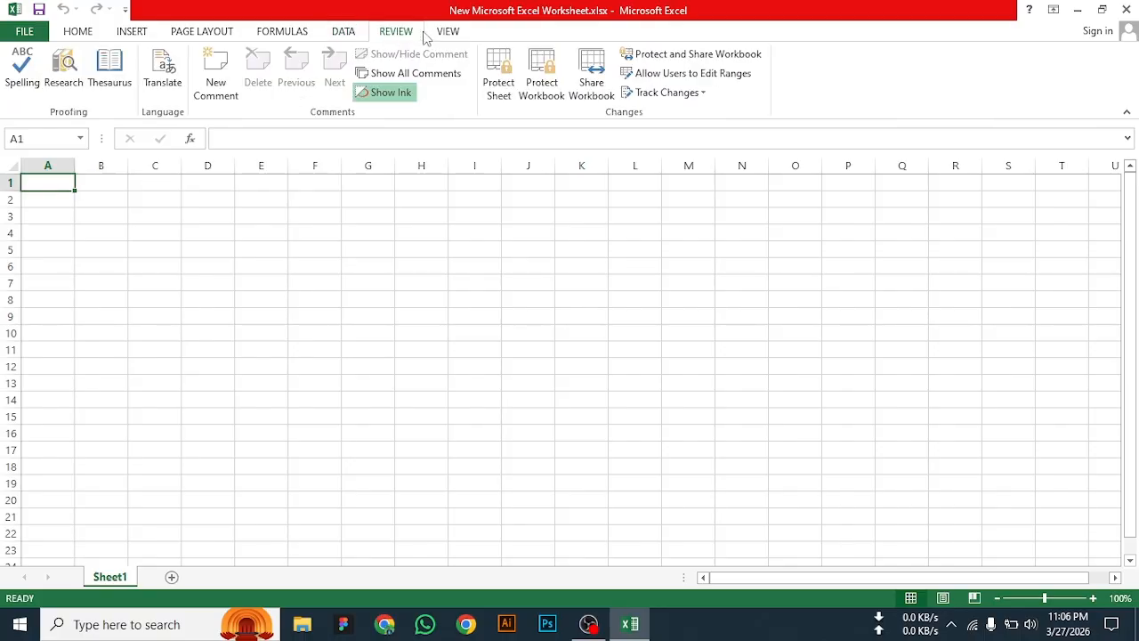
{"action": "left_click", "coordinate": [447, 33]}
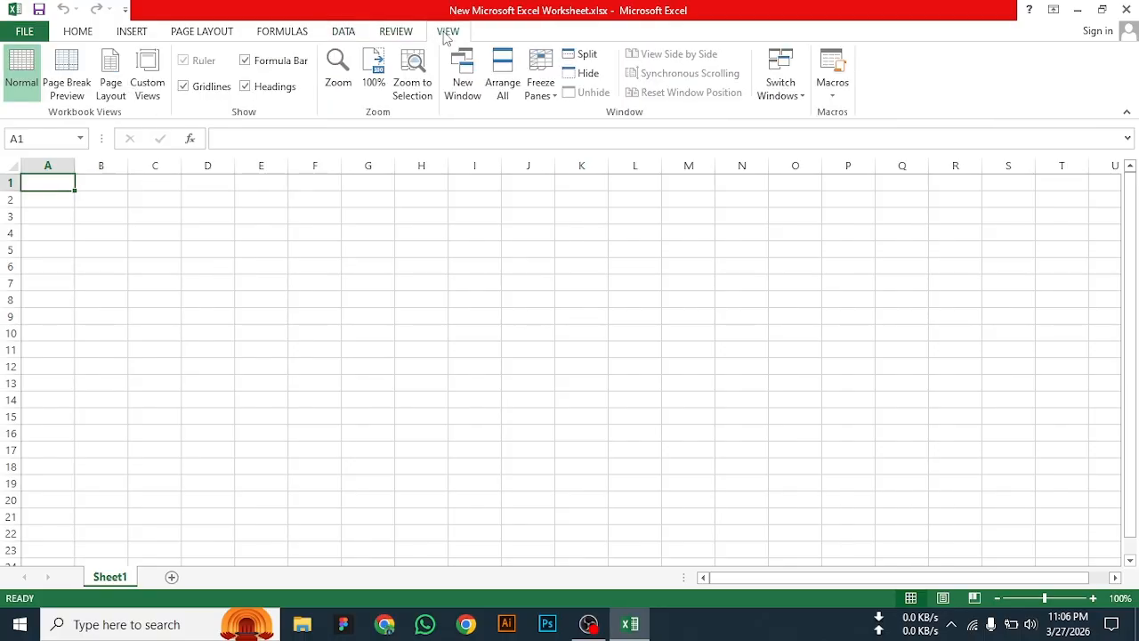
{"action": "left_click", "coordinate": [76, 32]}
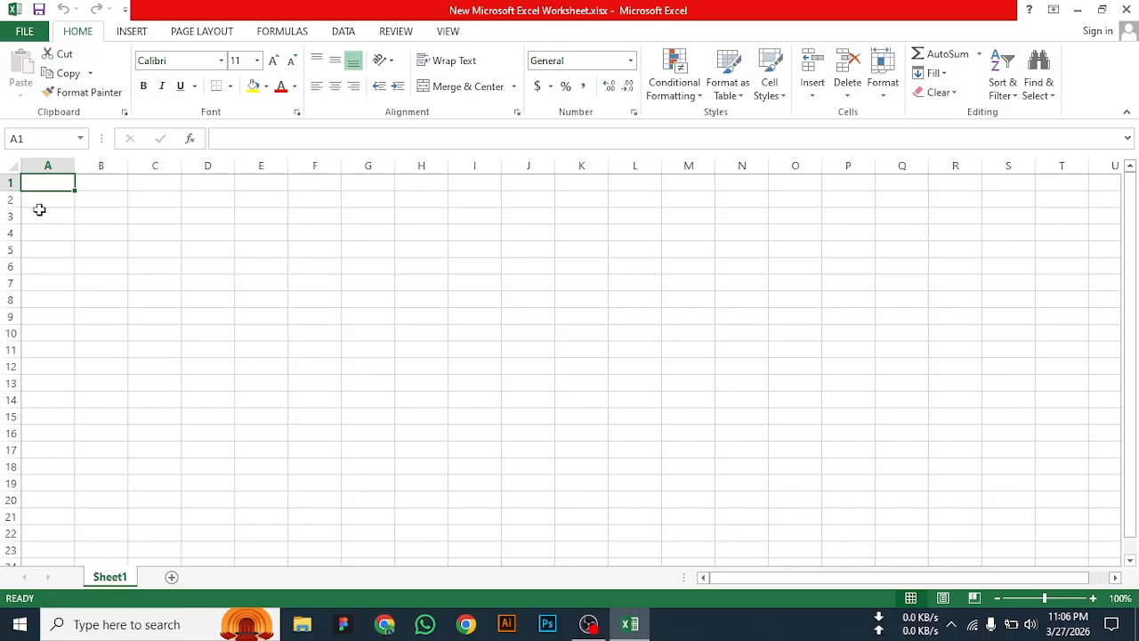
- Highlight the whole of row 1 and the whole of column A to examine how rows and columns run
{"action": "left_click", "coordinate": [6, 184]}
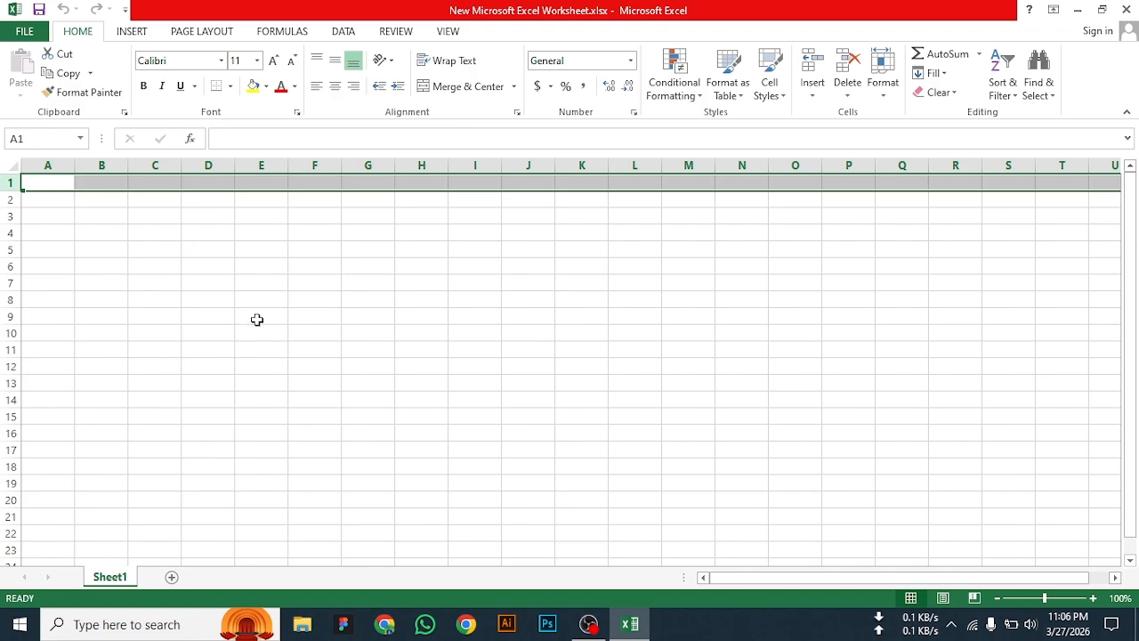
{"action": "left_click", "coordinate": [238, 249]}
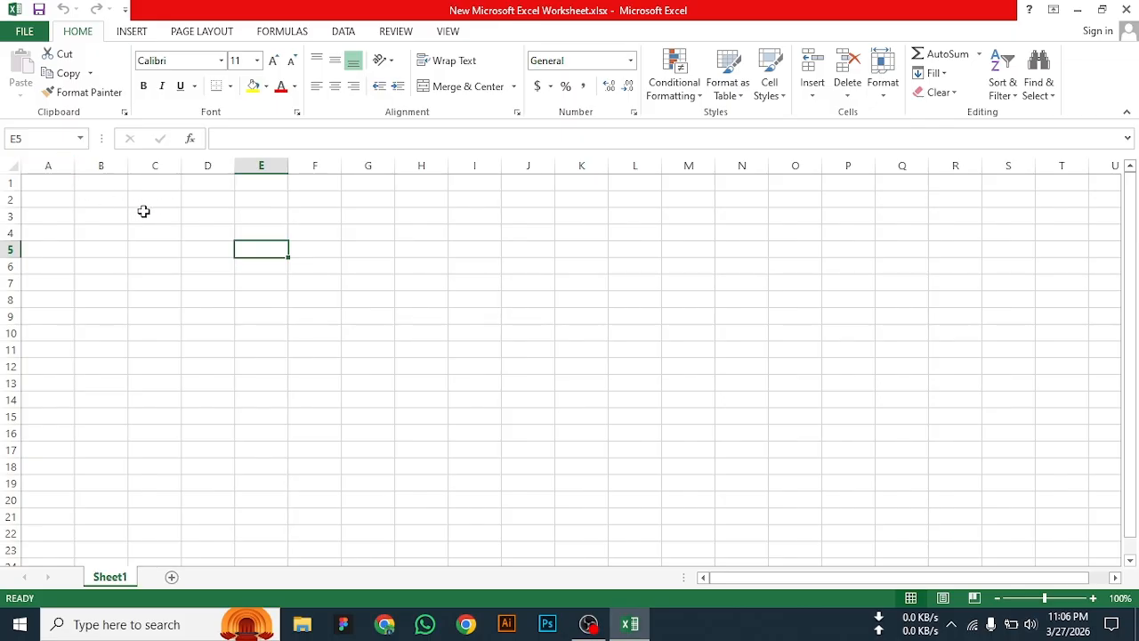
{"action": "left_click", "coordinate": [55, 156]}
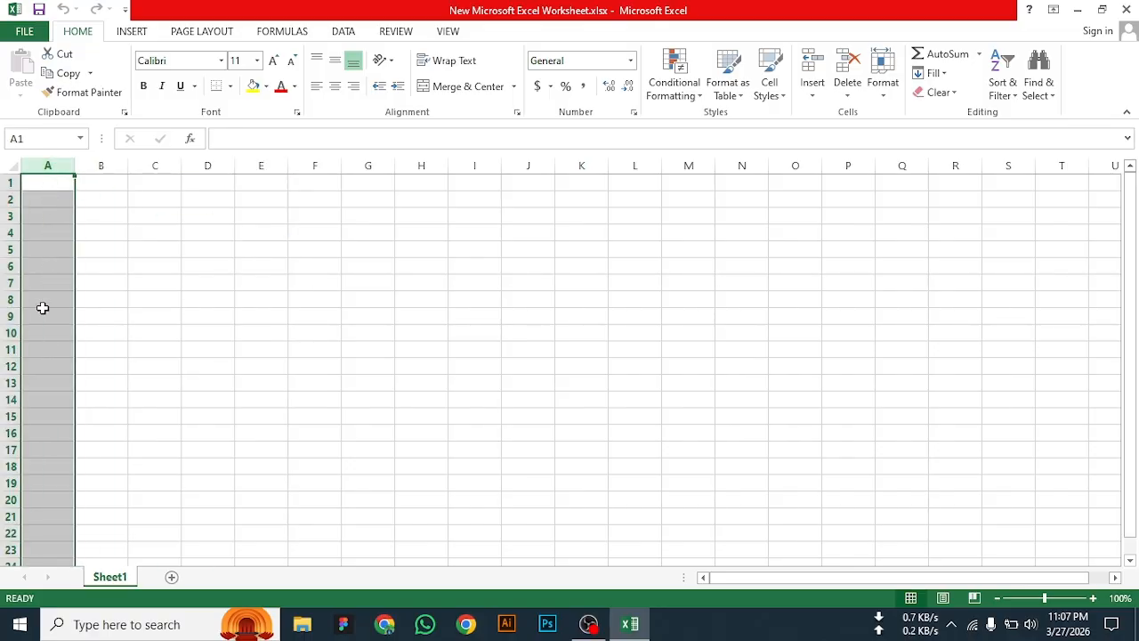
{"action": "scroll", "coordinate": [38, 308], "scroll_direction": "down", "scroll_amount": 4}
{"action": "scroll", "coordinate": [38, 308], "scroll_direction": "up", "scroll_amount": 4}
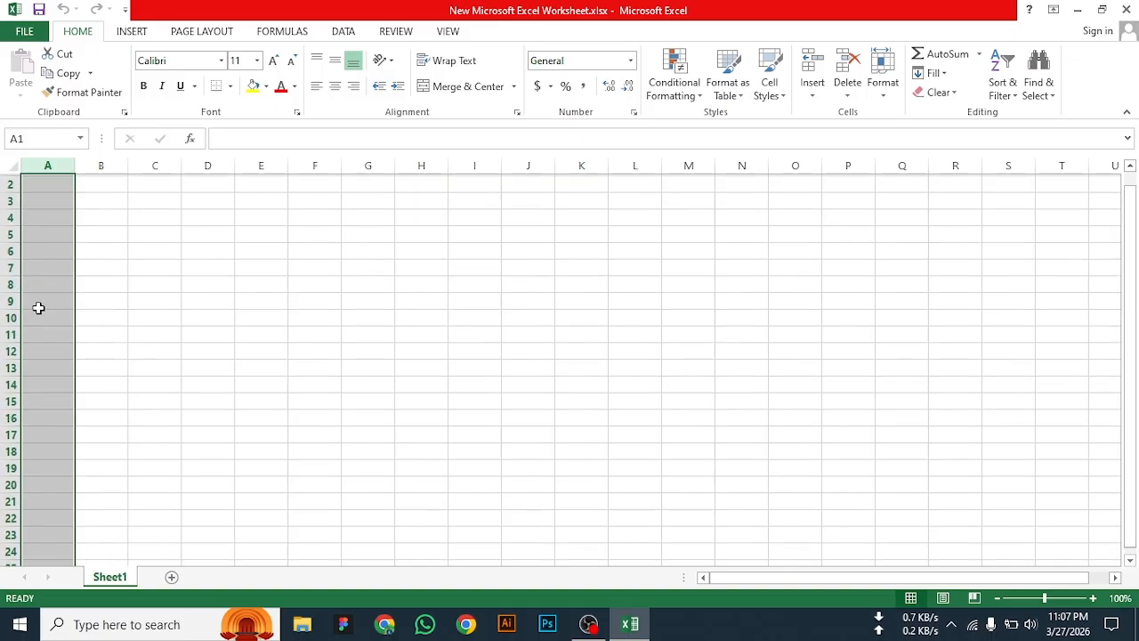
{"action": "left_click", "coordinate": [98, 197]}
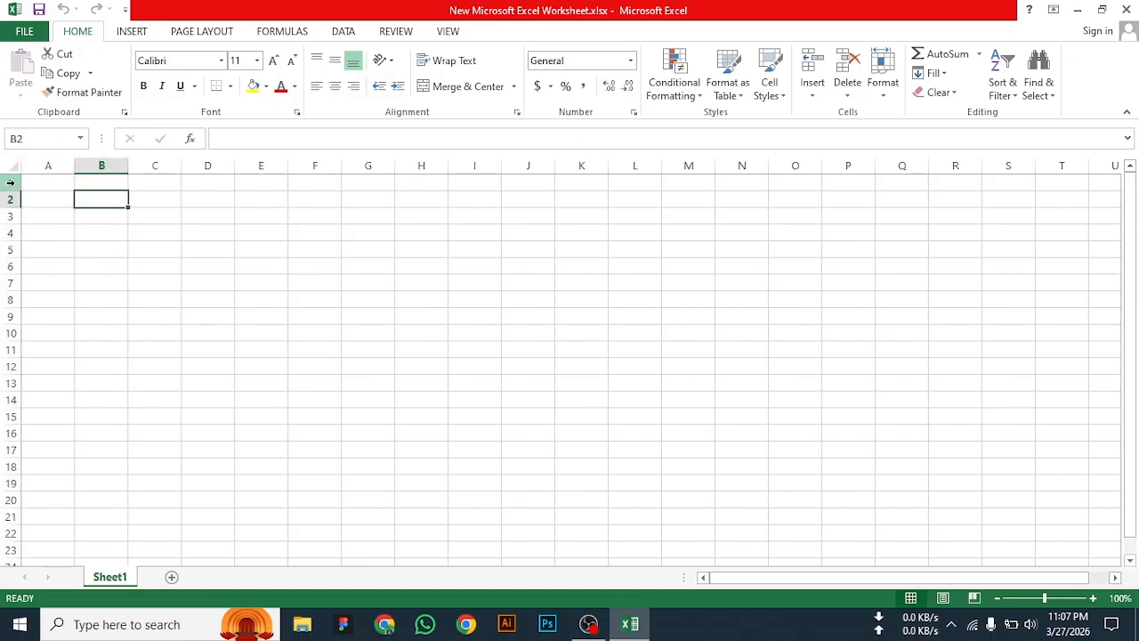
{"action": "left_click", "coordinate": [10, 183]}
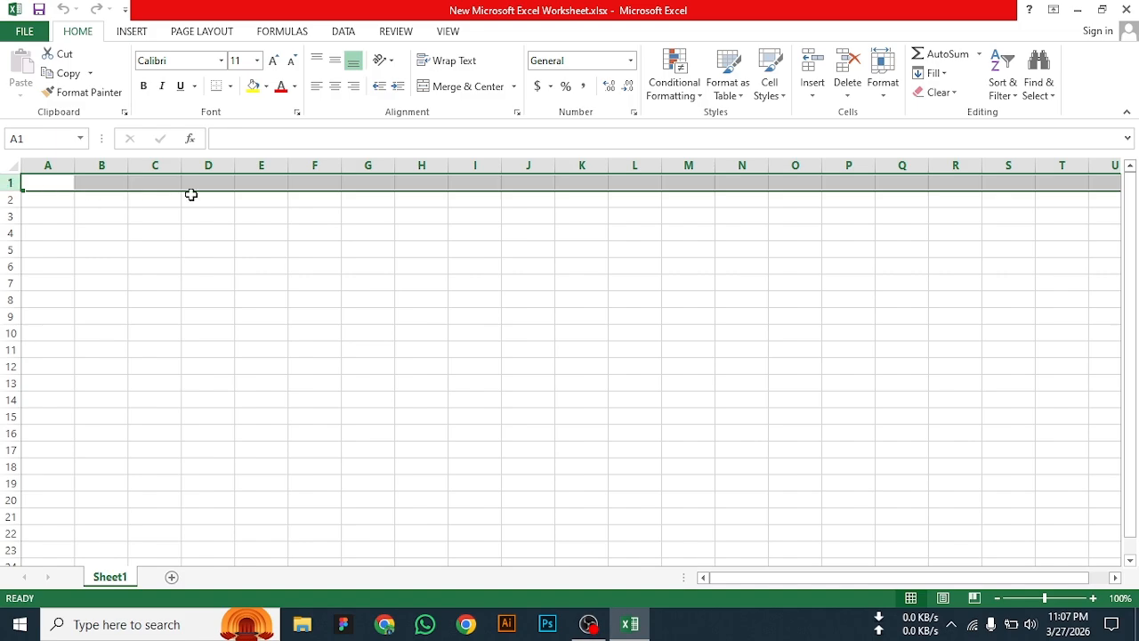
- Select cells F4, F3, D1, I1 and G4 one after another to examine their cell addresses
{"action": "left_click", "coordinate": [316, 232]}
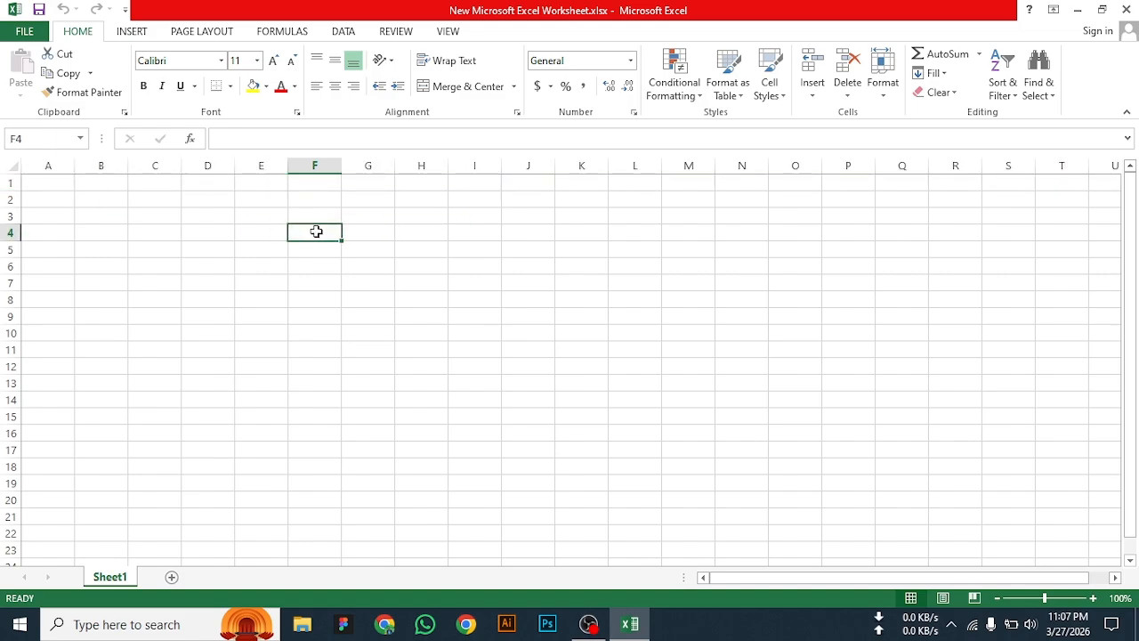
{"action": "left_click", "coordinate": [321, 213]}
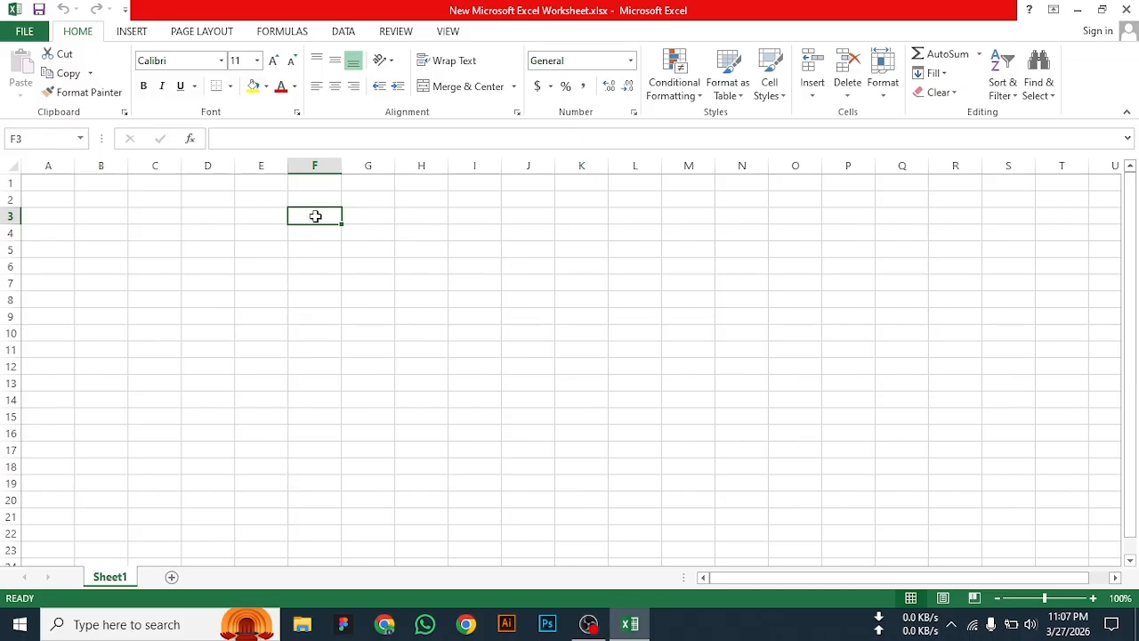
{"action": "left_click", "coordinate": [210, 183]}
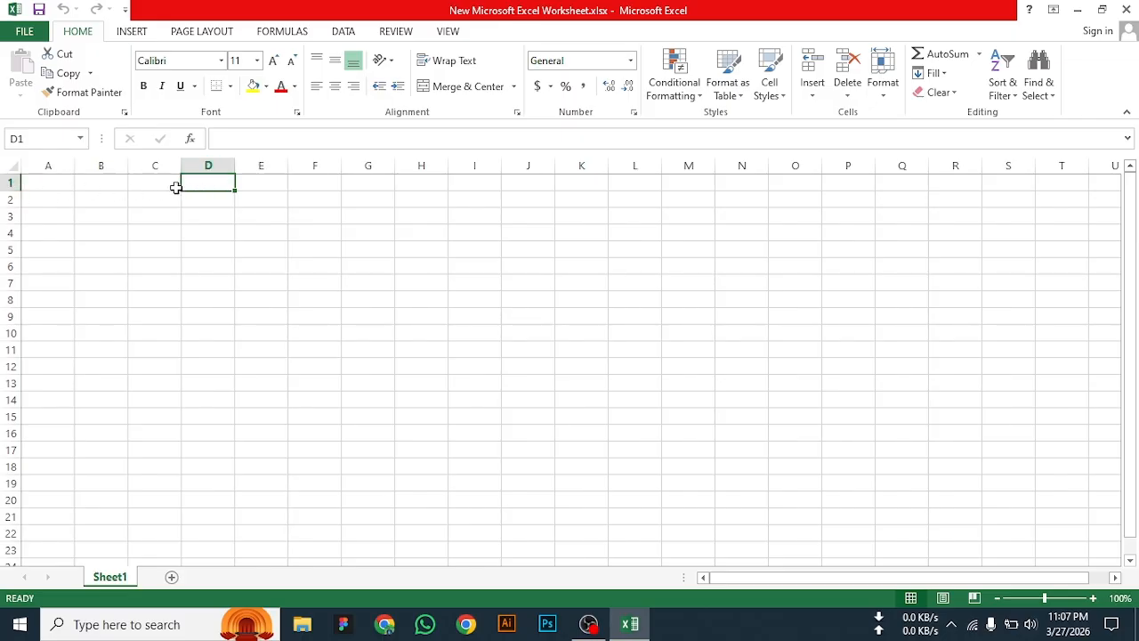
{"action": "left_click", "coordinate": [28, 137]}
{"action": "left_click", "coordinate": [33, 139]}
{"action": "left_click", "coordinate": [475, 180]}
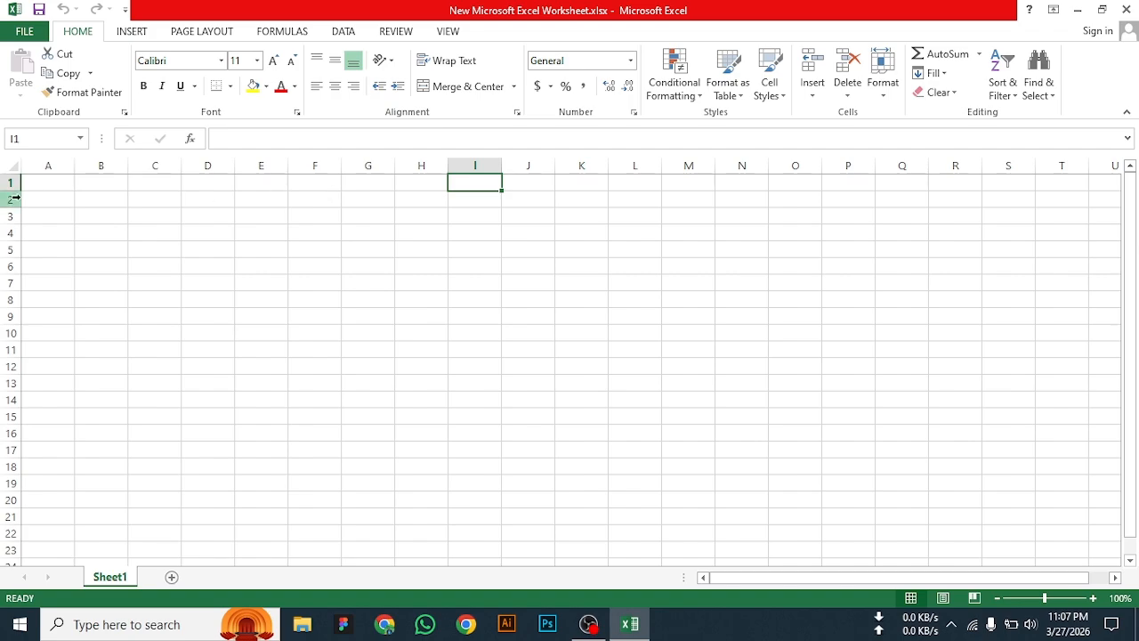
{"action": "left_click", "coordinate": [352, 235]}
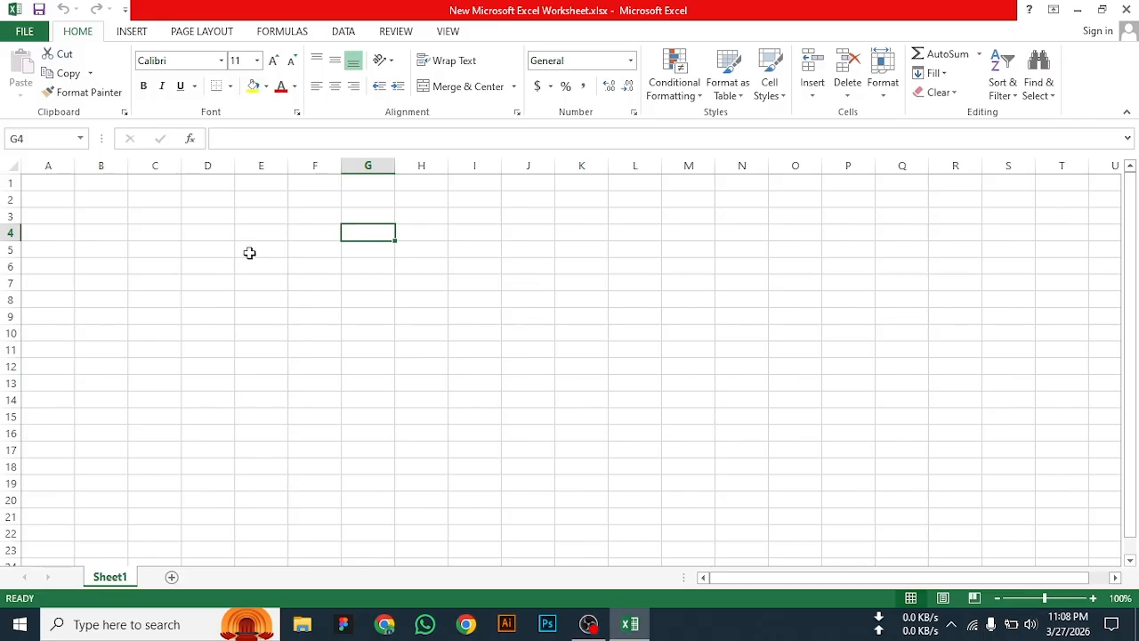
- Enter the numbers 1, 2, 3 and 4 in cells B1 to B4
{"action": "left_click", "coordinate": [110, 183]}
{"action": "type", "text": "1"}
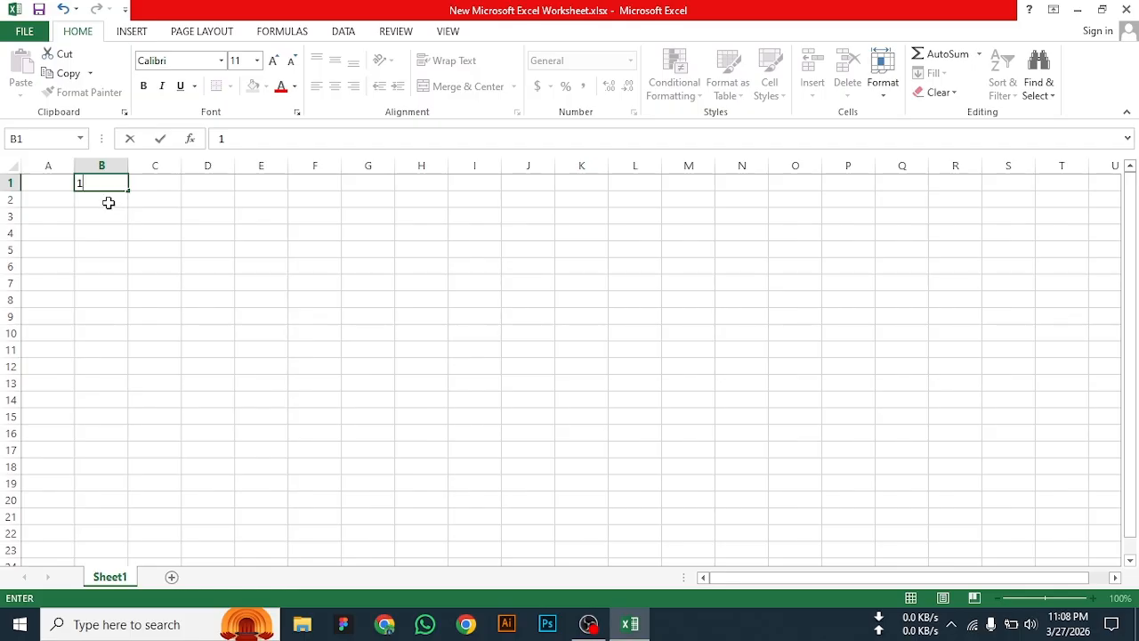
{"action": "left_click", "coordinate": [109, 201]}
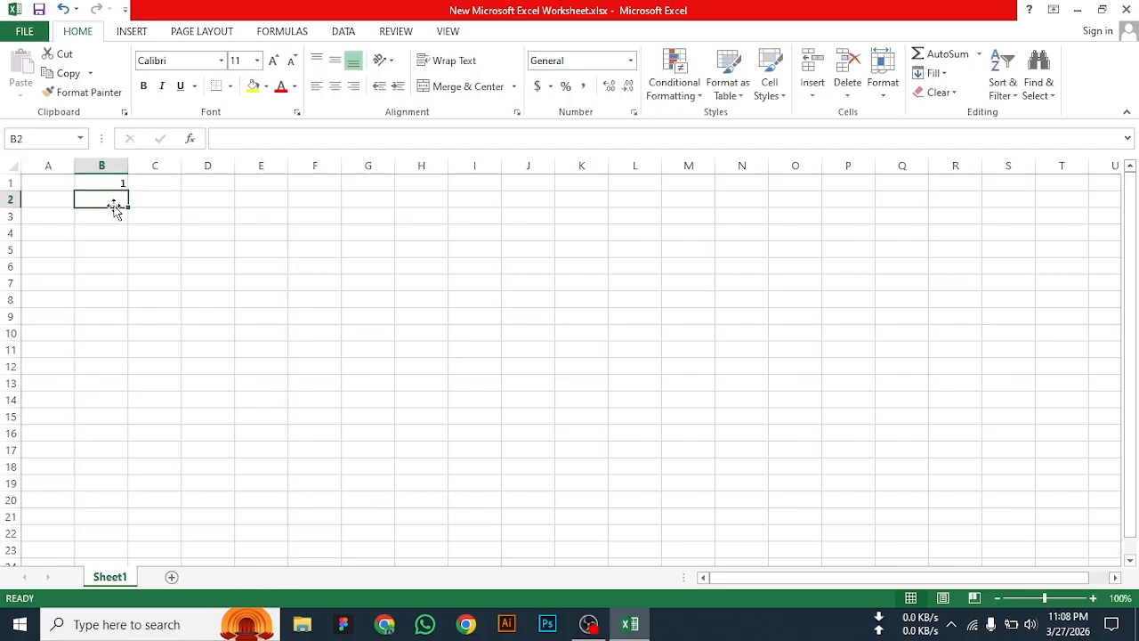
{"action": "type", "text": "2"}
{"action": "left_click", "coordinate": [110, 218]}
{"action": "type", "text": "3"}
{"action": "left_click", "coordinate": [113, 234]}
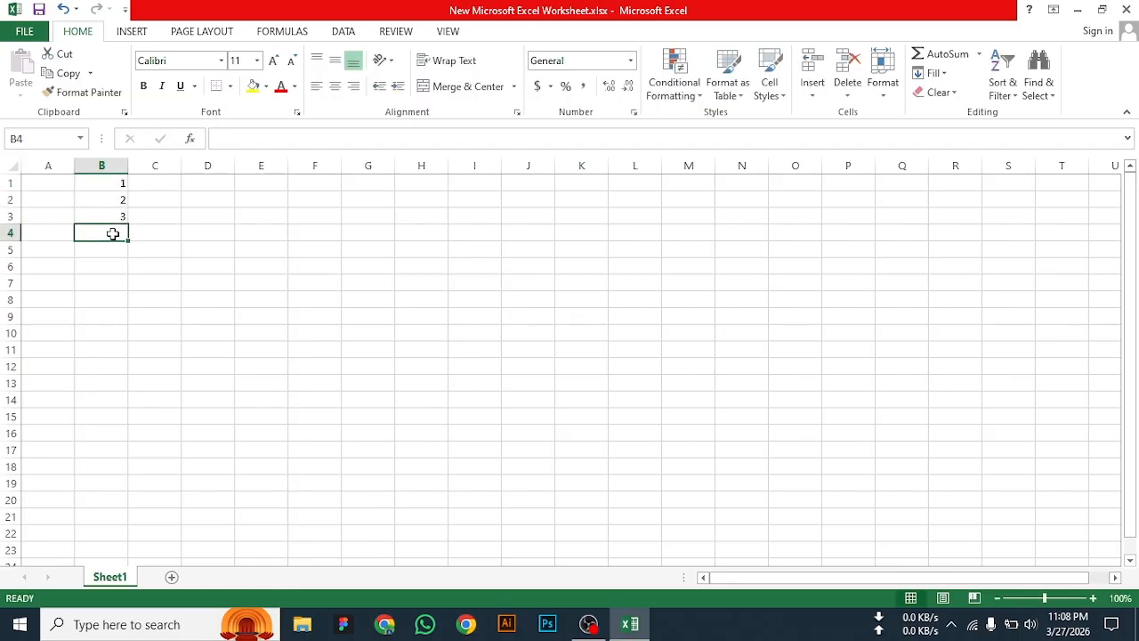
{"action": "type", "text": "4"}
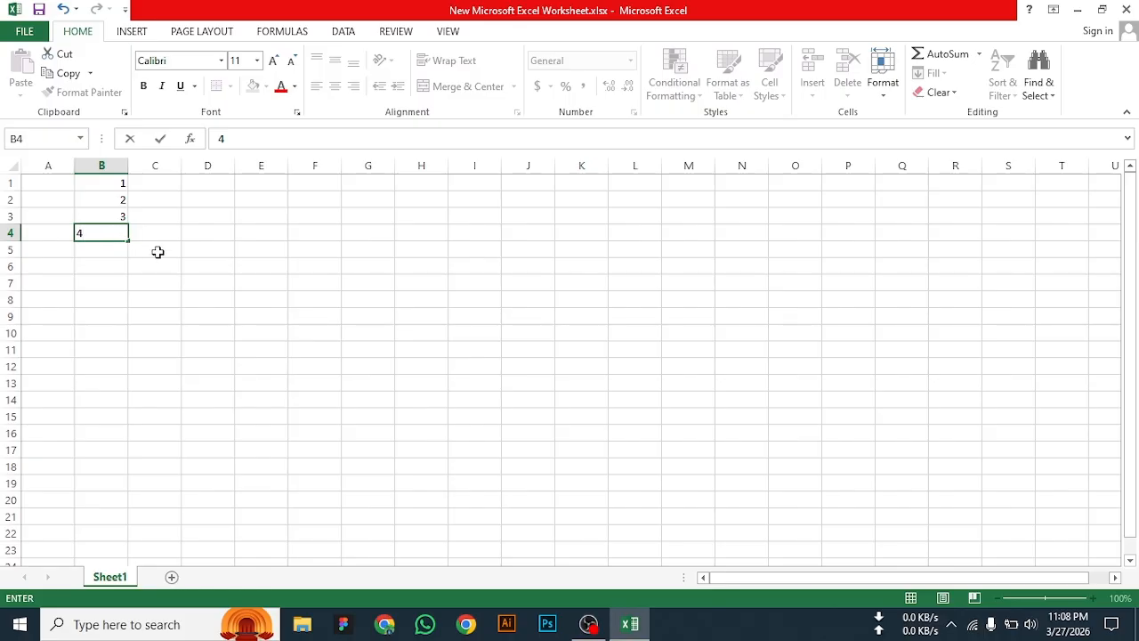
- Enter 1 in cell D1 and fill it down to D15 as the series 1 to 15
{"action": "left_click", "coordinate": [215, 180]}
{"action": "type", "text": "1"}
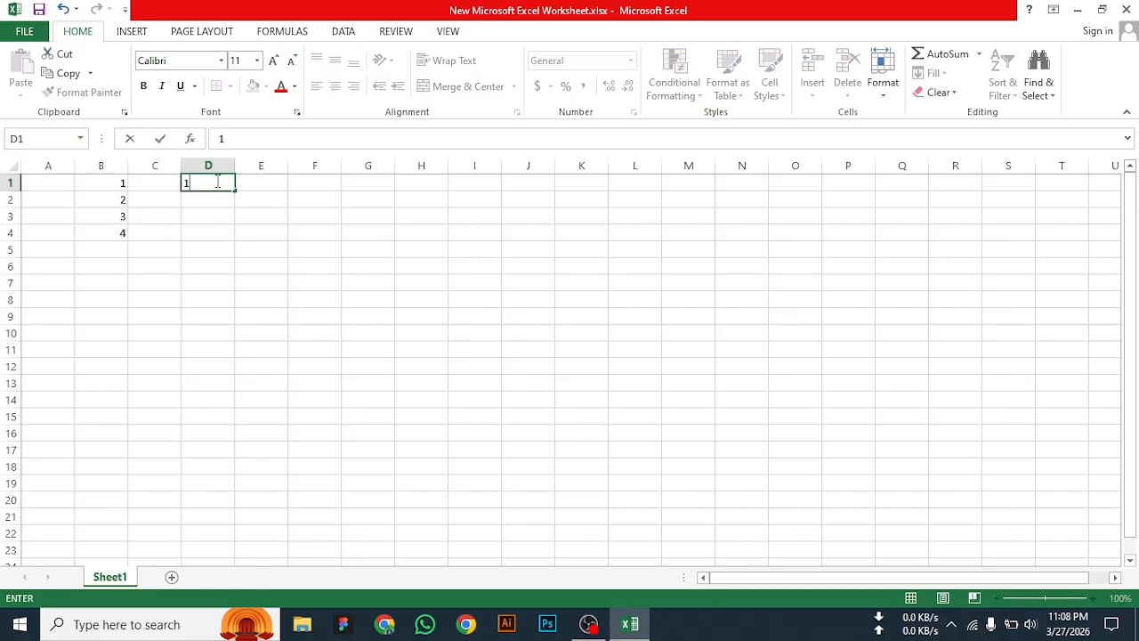
{"action": "left_click", "coordinate": [330, 227]}
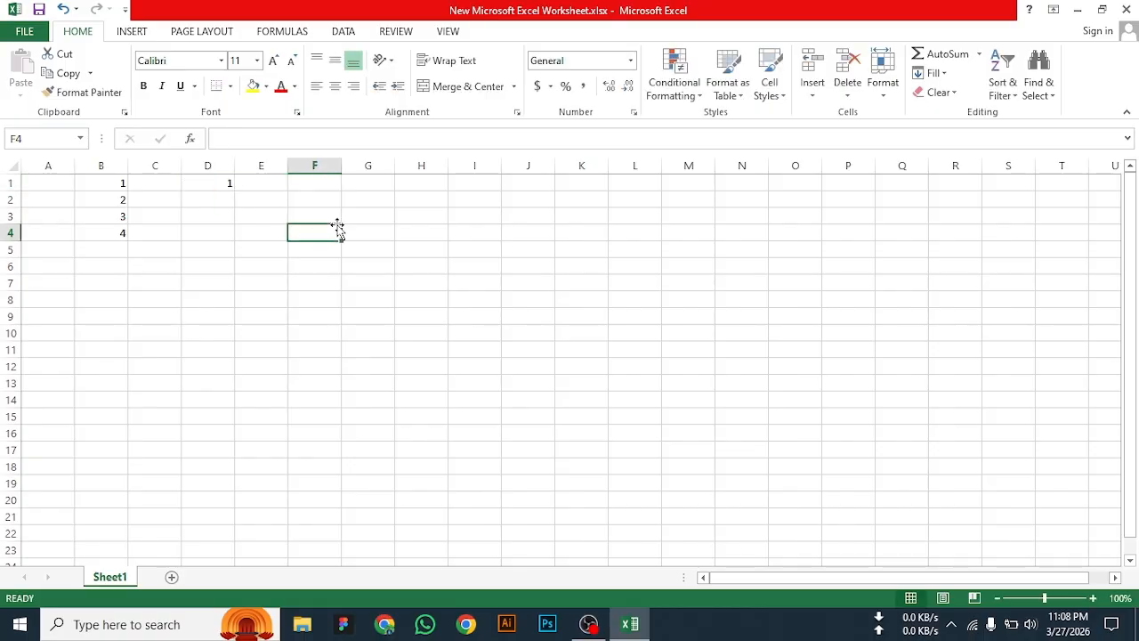
{"action": "left_click", "coordinate": [208, 184]}
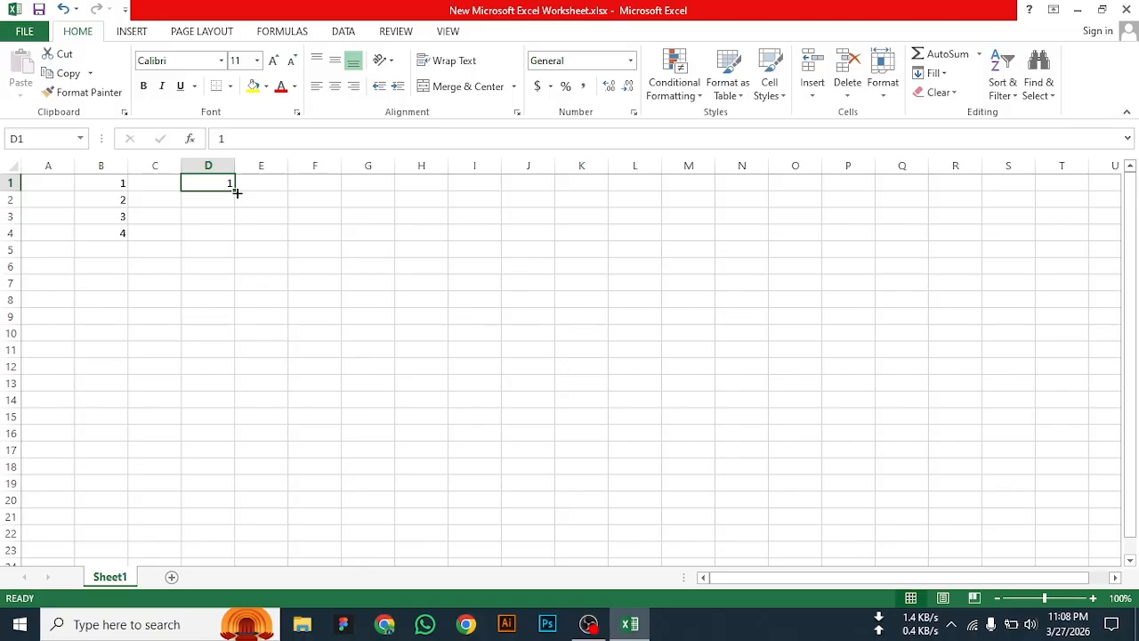
{"action": "left_click_drag", "start_coordinate": [237, 190], "coordinate": [231, 320]}
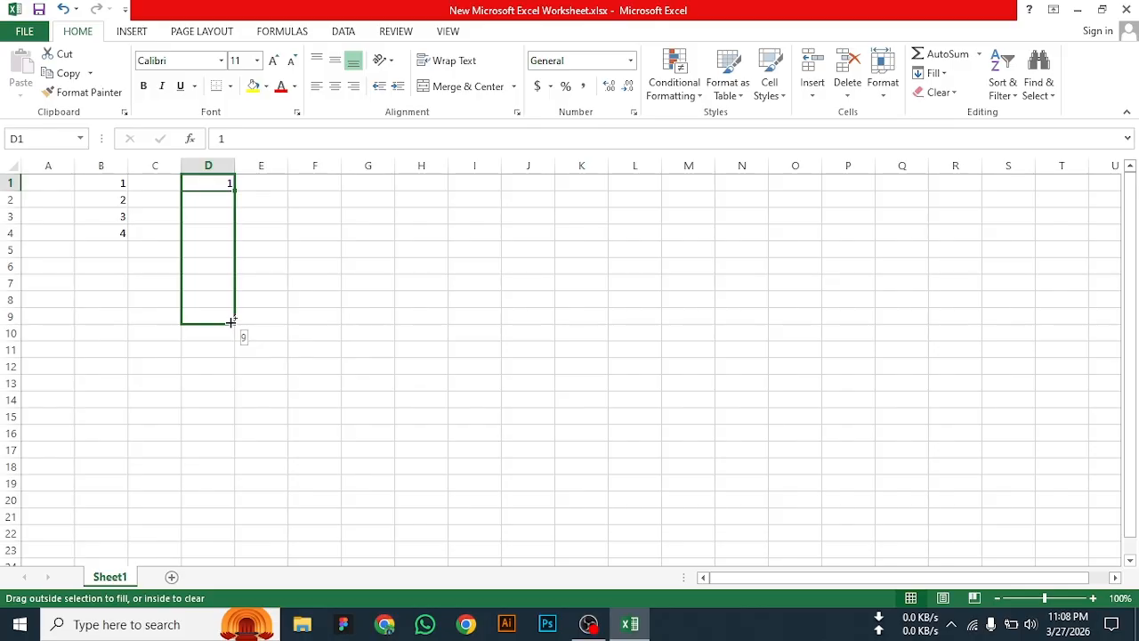
{"action": "left_click_drag", "start_coordinate": [230, 331], "coordinate": [215, 431]}
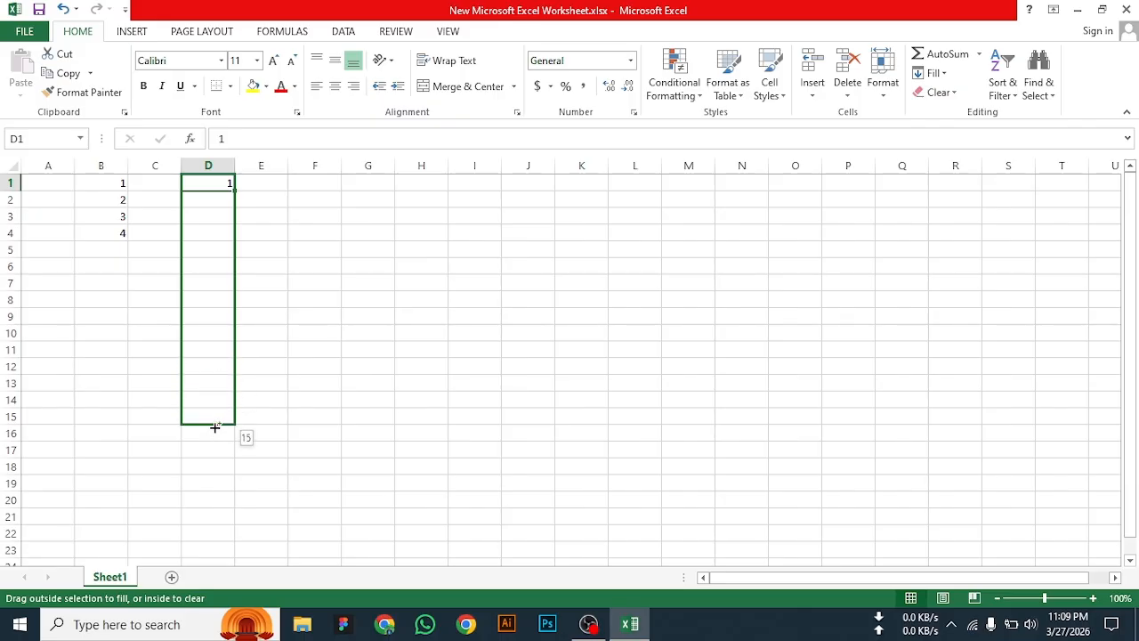
{"action": "left_click_drag", "start_coordinate": [214, 427], "coordinate": [219, 415]}
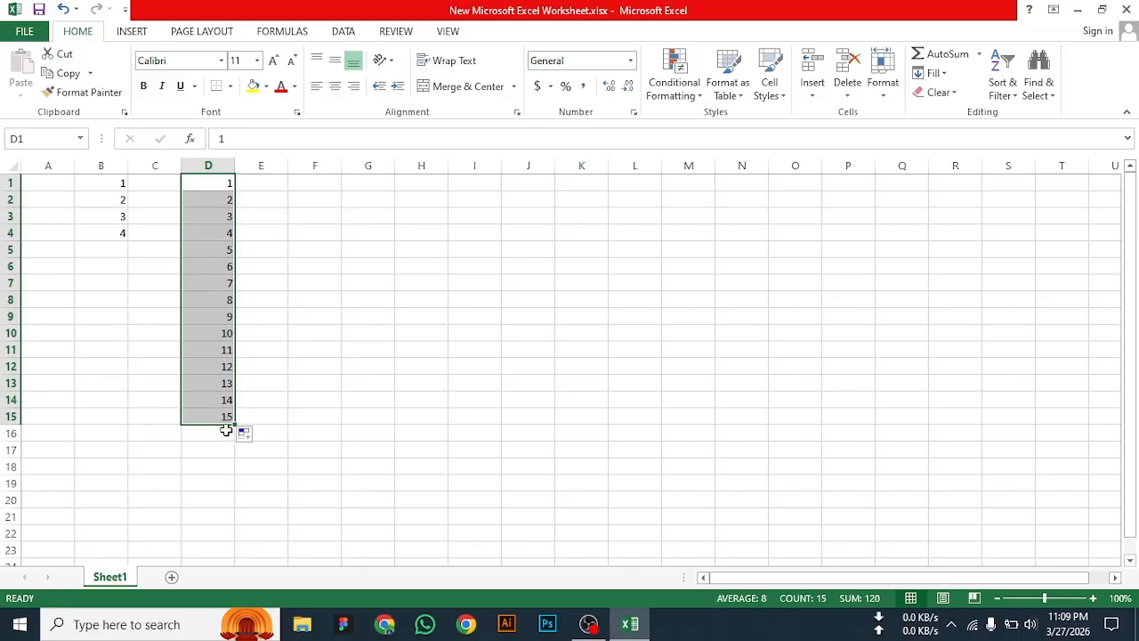
- Enter 5 in cell G1 and fill it down to G16 as the series 5 to 20
{"action": "left_click", "coordinate": [383, 188]}
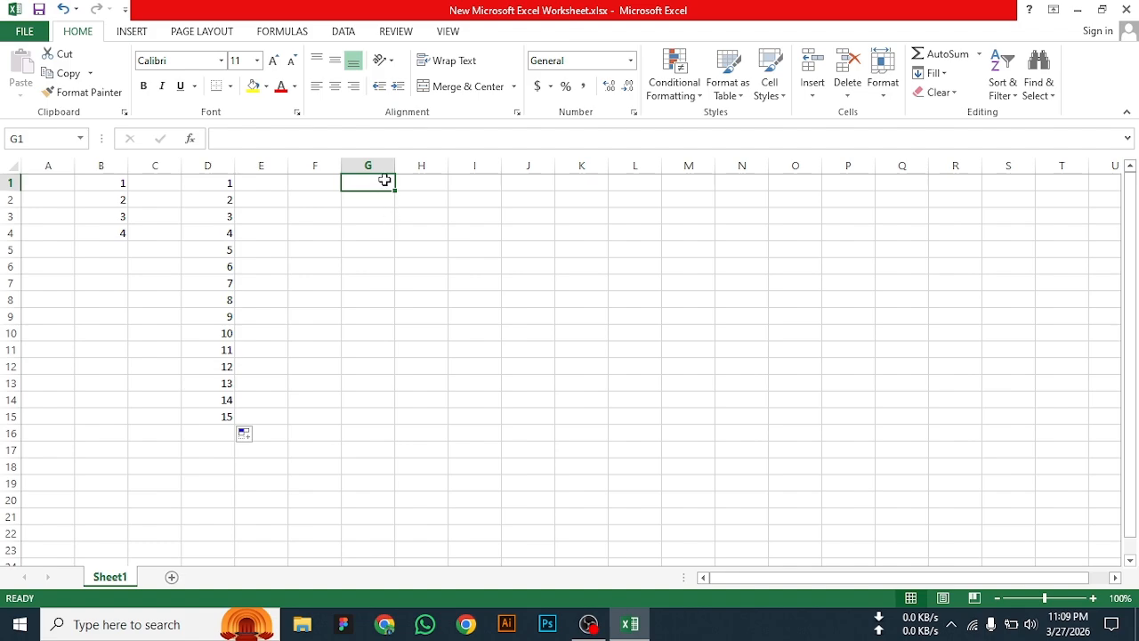
{"action": "type", "text": "5"}
{"action": "left_click", "coordinate": [478, 236]}
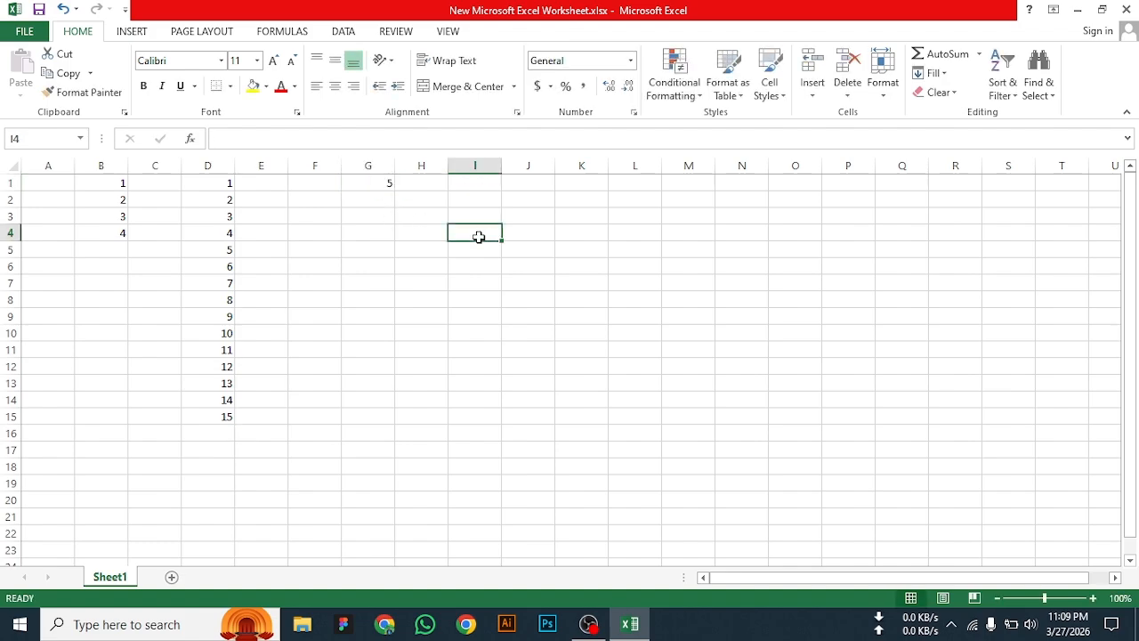
{"action": "left_click", "coordinate": [366, 181]}
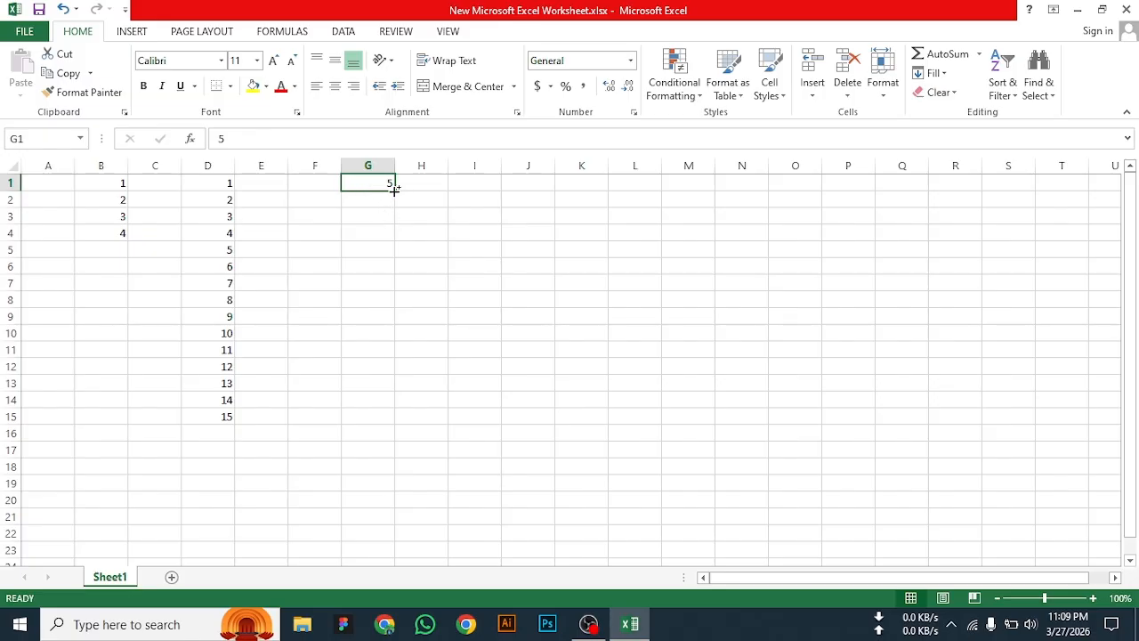
{"action": "left_click_drag", "start_coordinate": [394, 189], "coordinate": [387, 443]}
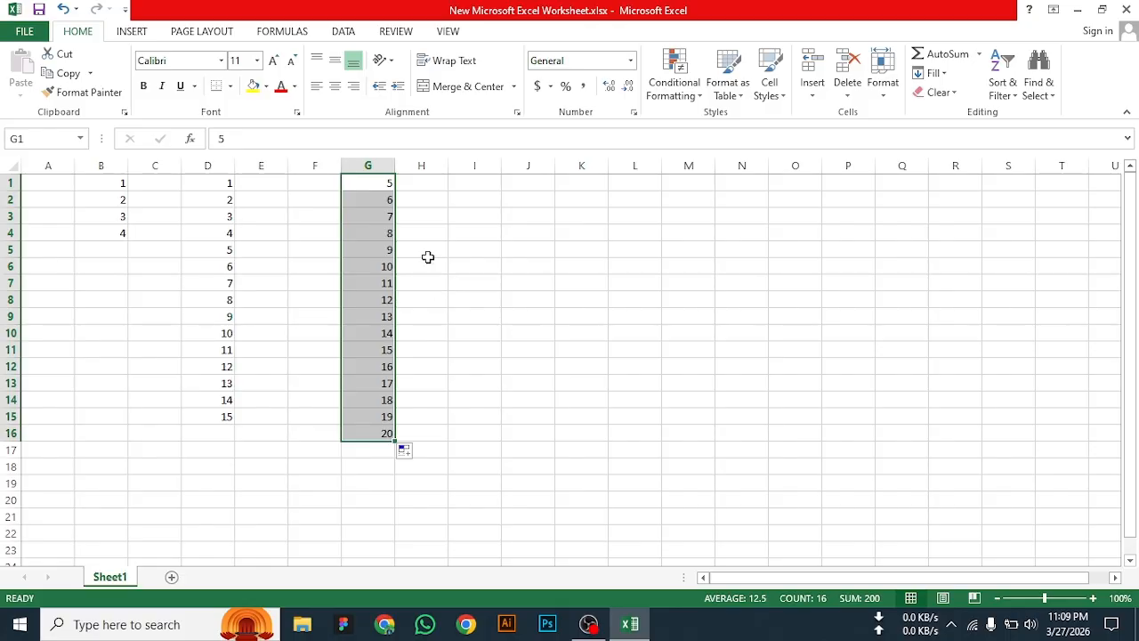
{"action": "left_click", "coordinate": [428, 251]}
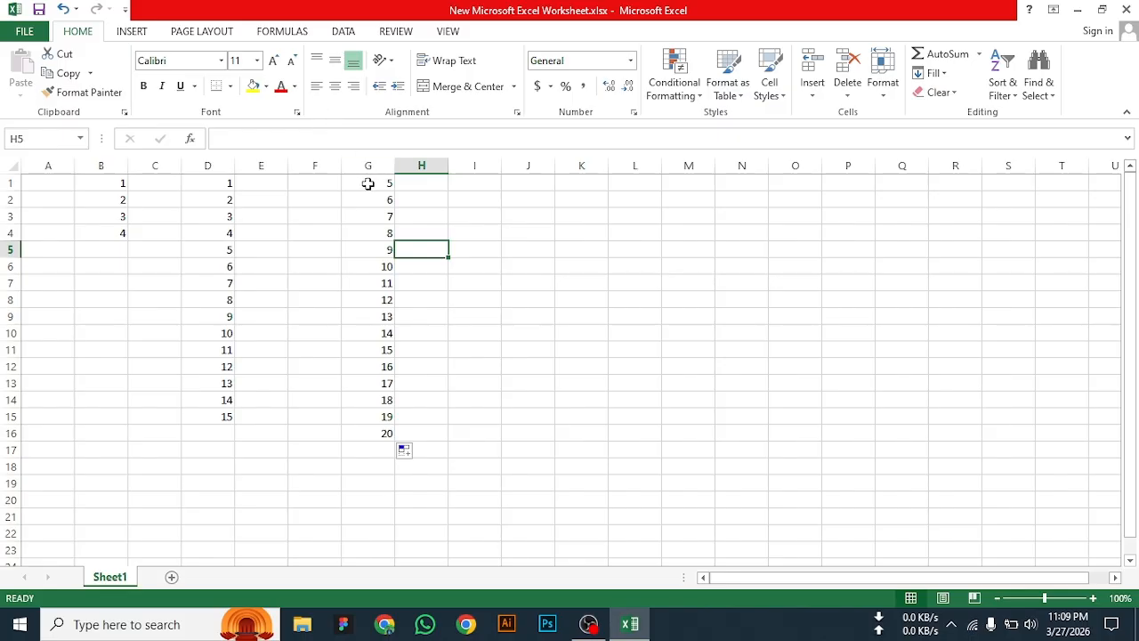
- Try centre and left alignment on the numbers in G1 to G16, ending with right alignment
{"action": "left_click", "coordinate": [334, 89]}
{"action": "left_click_drag", "start_coordinate": [378, 179], "coordinate": [364, 429]}
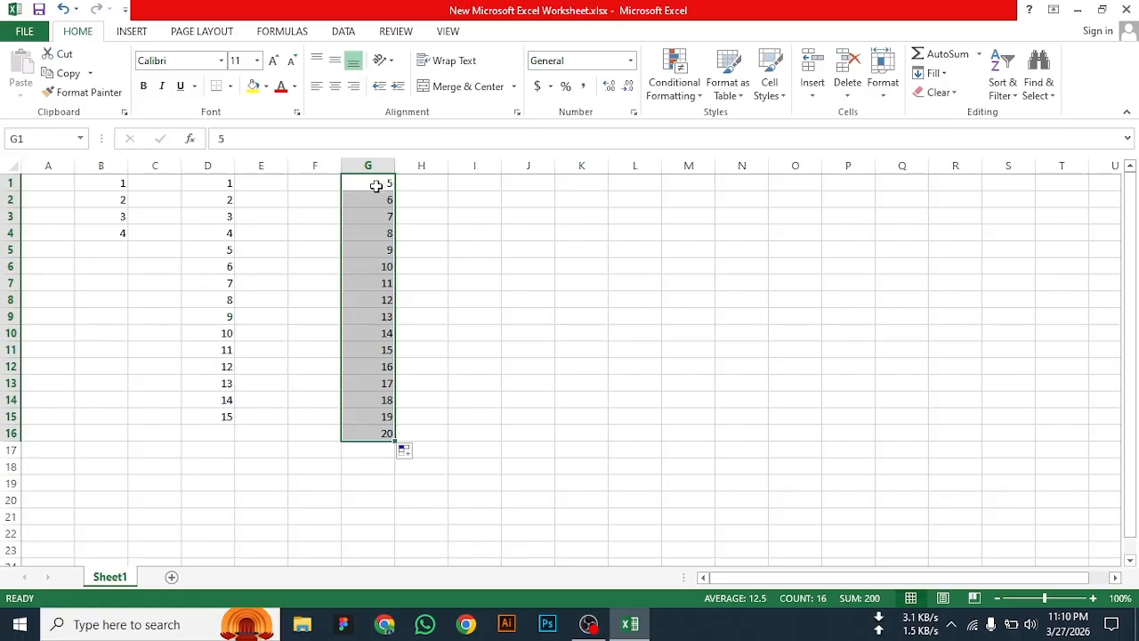
{"action": "left_click", "coordinate": [335, 89]}
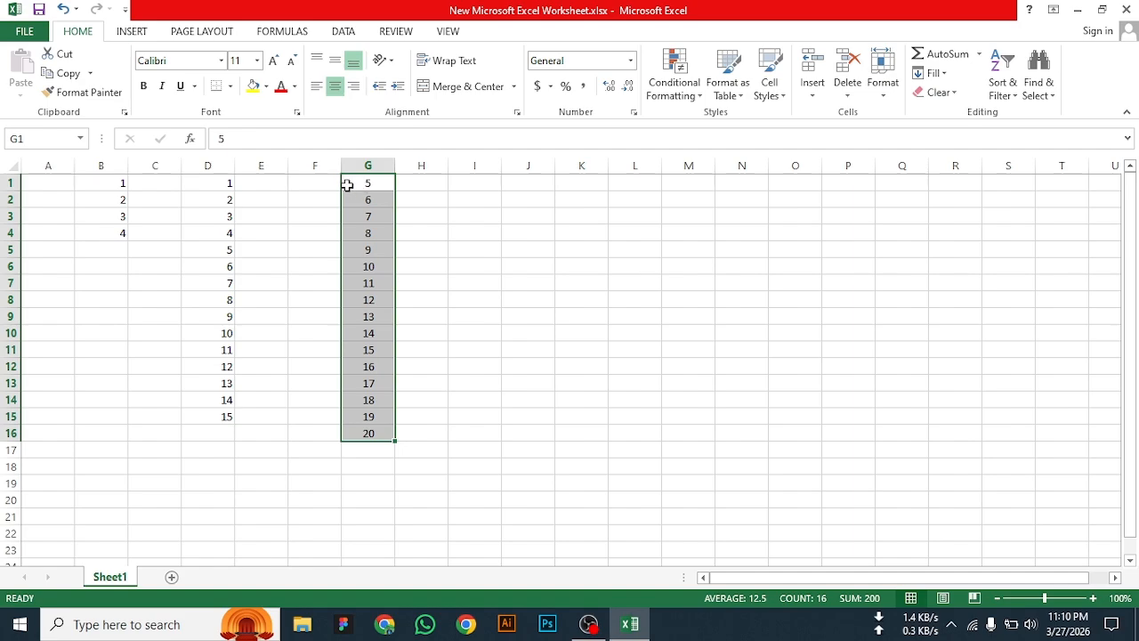
{"action": "left_click", "coordinate": [317, 86]}
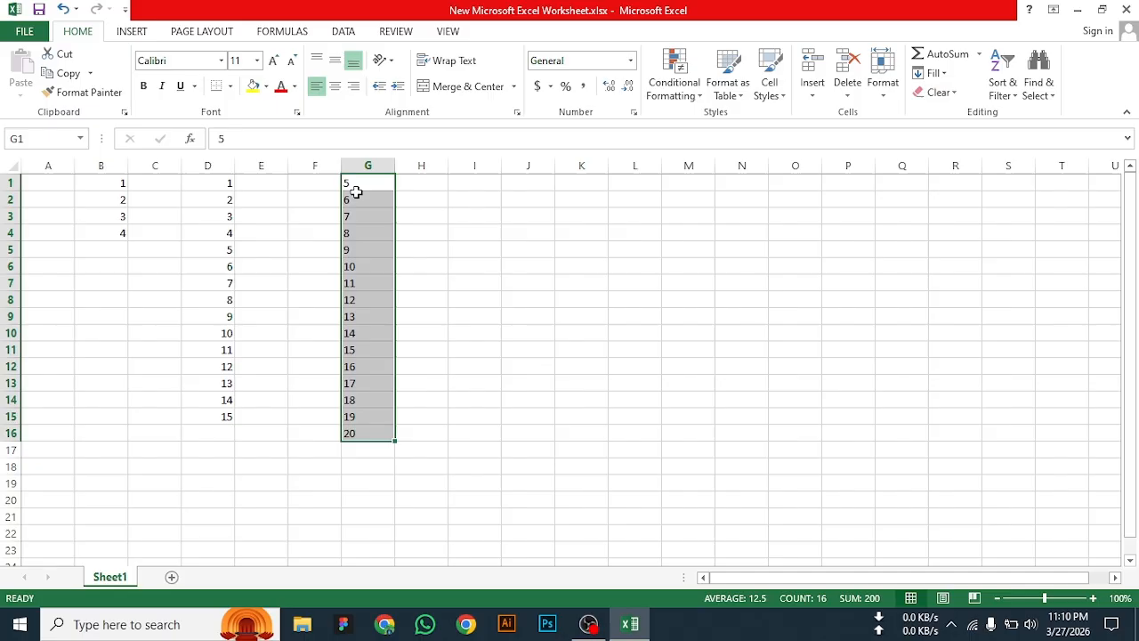
{"action": "left_click", "coordinate": [353, 86]}
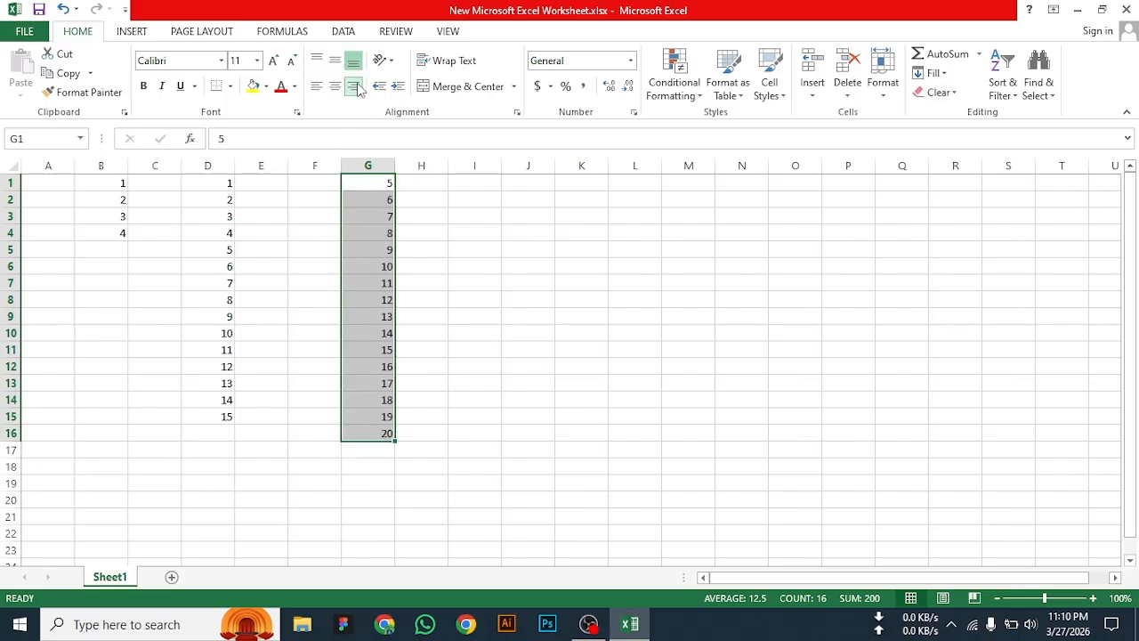
{"action": "left_click", "coordinate": [426, 218]}
- Left-align the numbers in cells G1 to G6 and centre the numbers in cells G7 to G11
{"action": "left_click", "coordinate": [381, 181]}
{"action": "left_click_drag", "start_coordinate": [381, 182], "coordinate": [363, 268]}
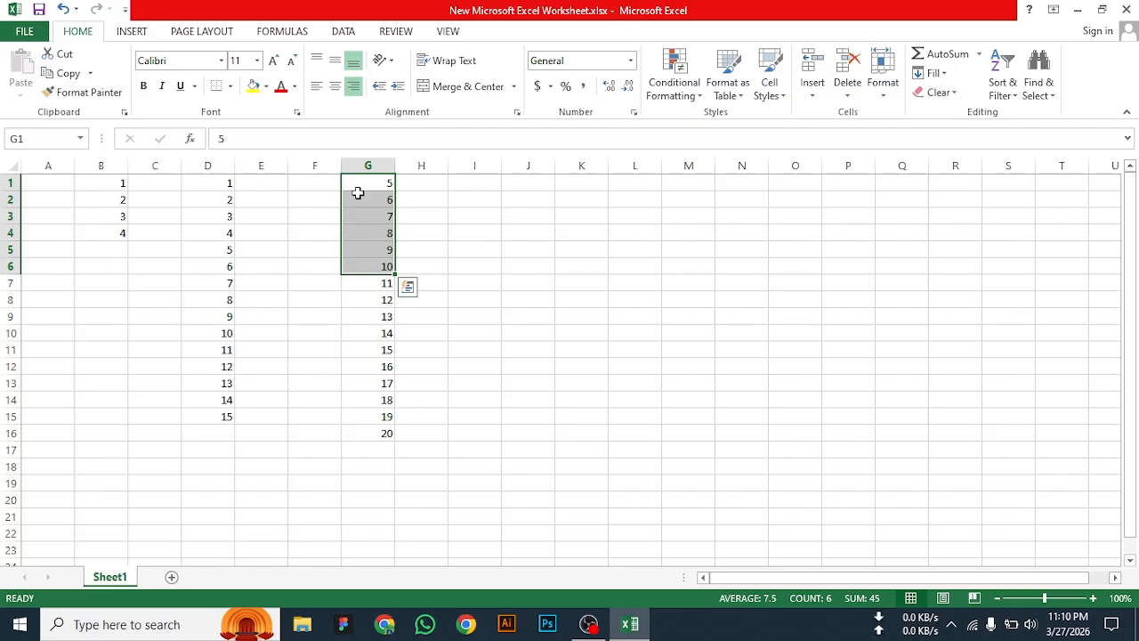
{"action": "left_click", "coordinate": [316, 89]}
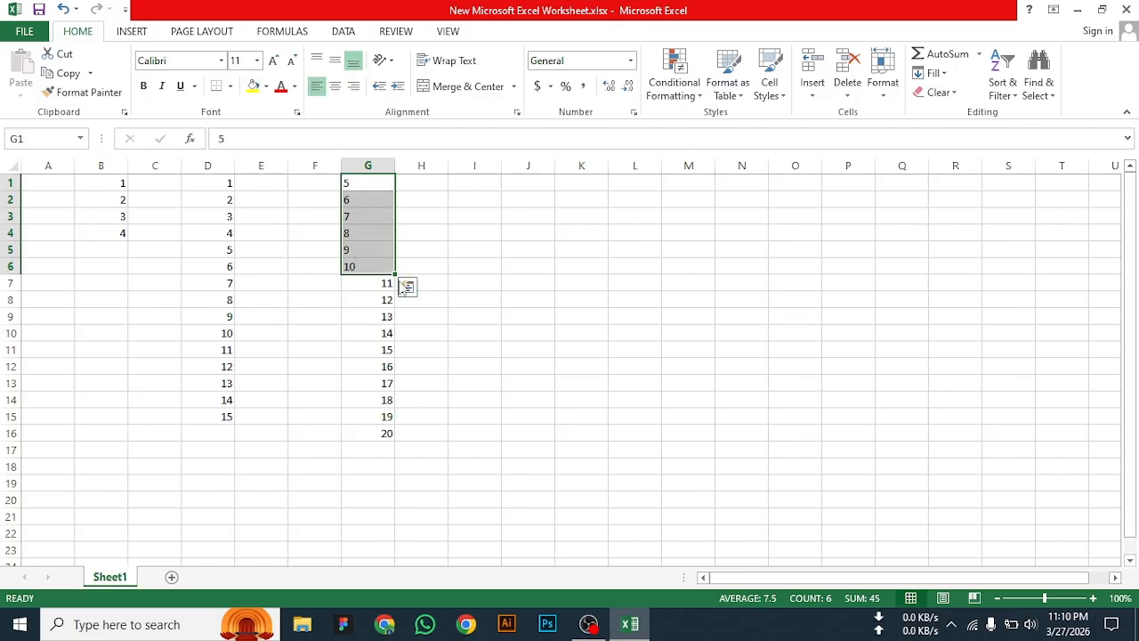
{"action": "left_click_drag", "start_coordinate": [384, 285], "coordinate": [375, 349]}
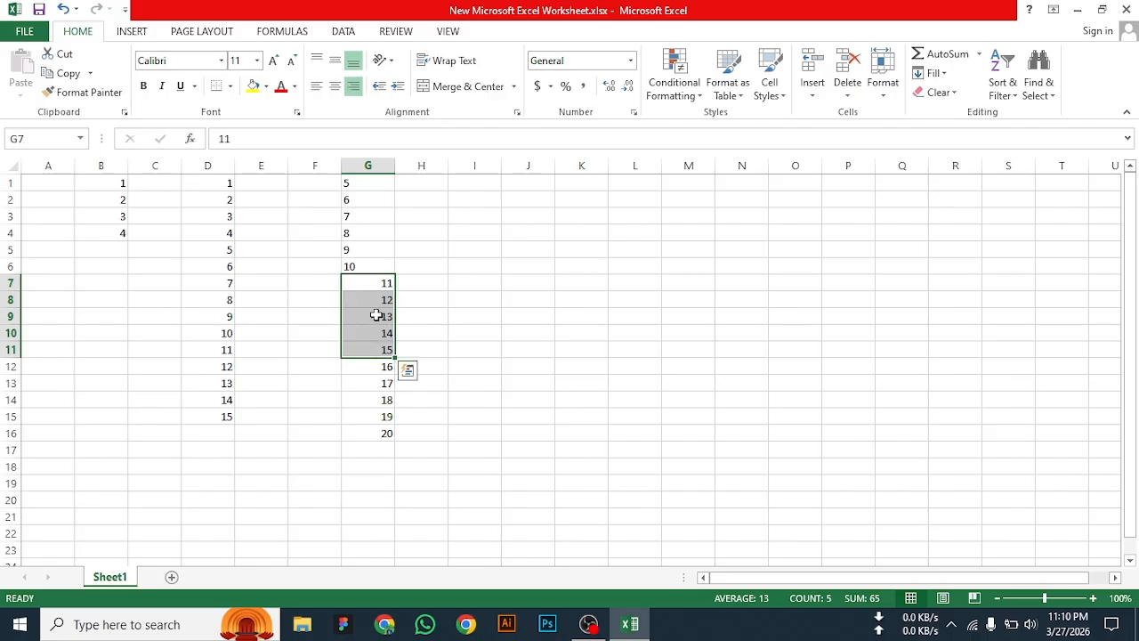
{"action": "left_click", "coordinate": [336, 88]}
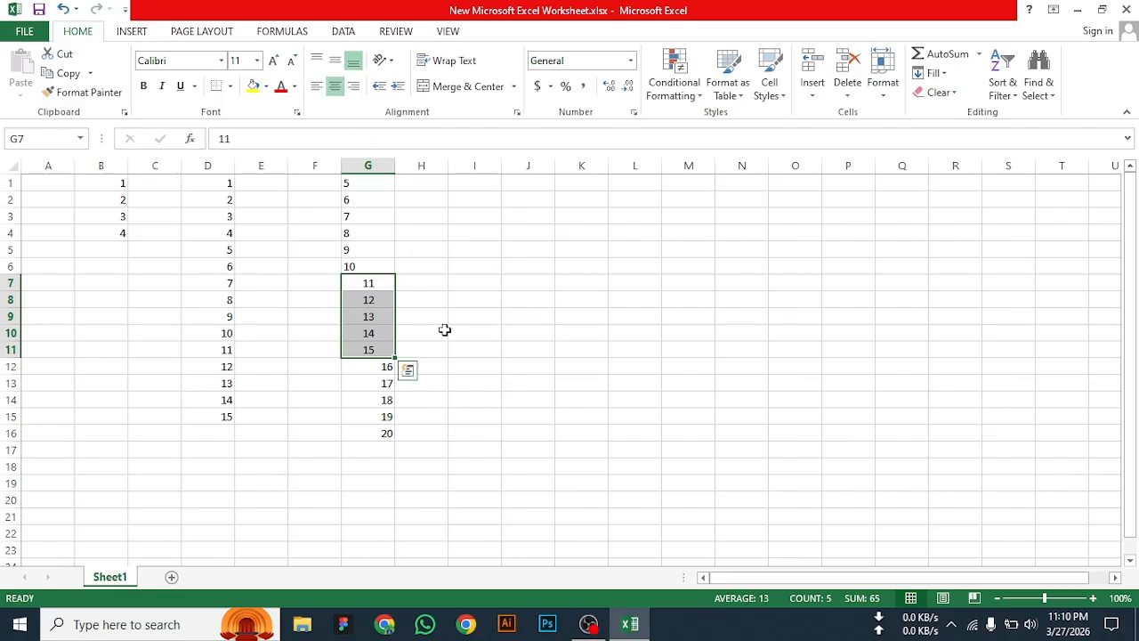
{"action": "left_click", "coordinate": [444, 319]}
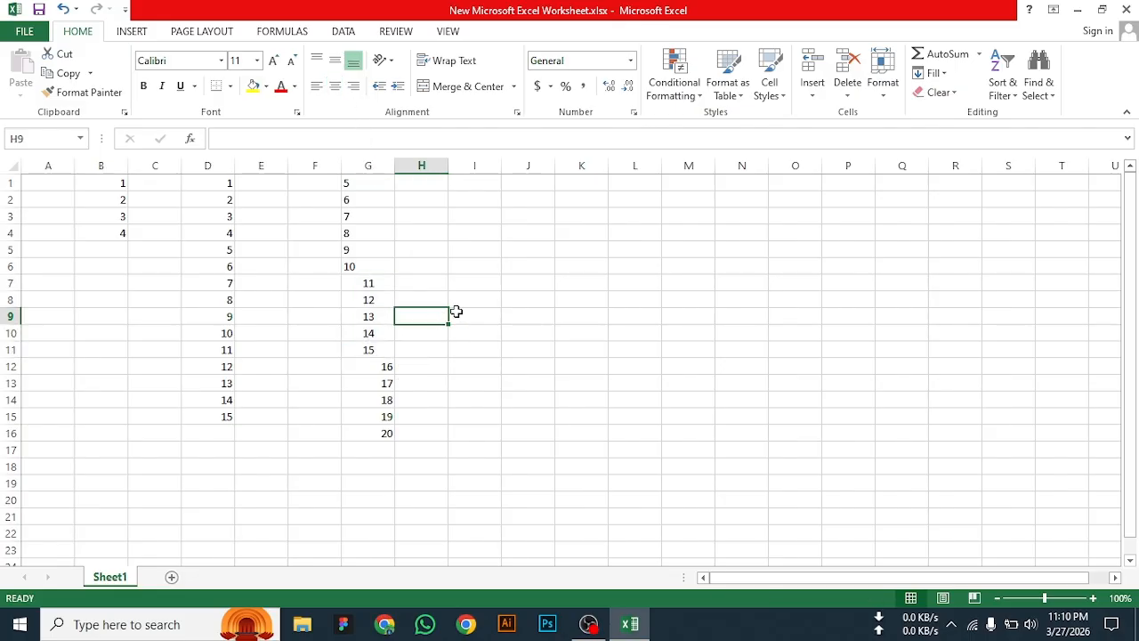
- Enter Saturday in cell I1 and fill the weekday names down to I15
{"action": "left_click", "coordinate": [465, 183]}
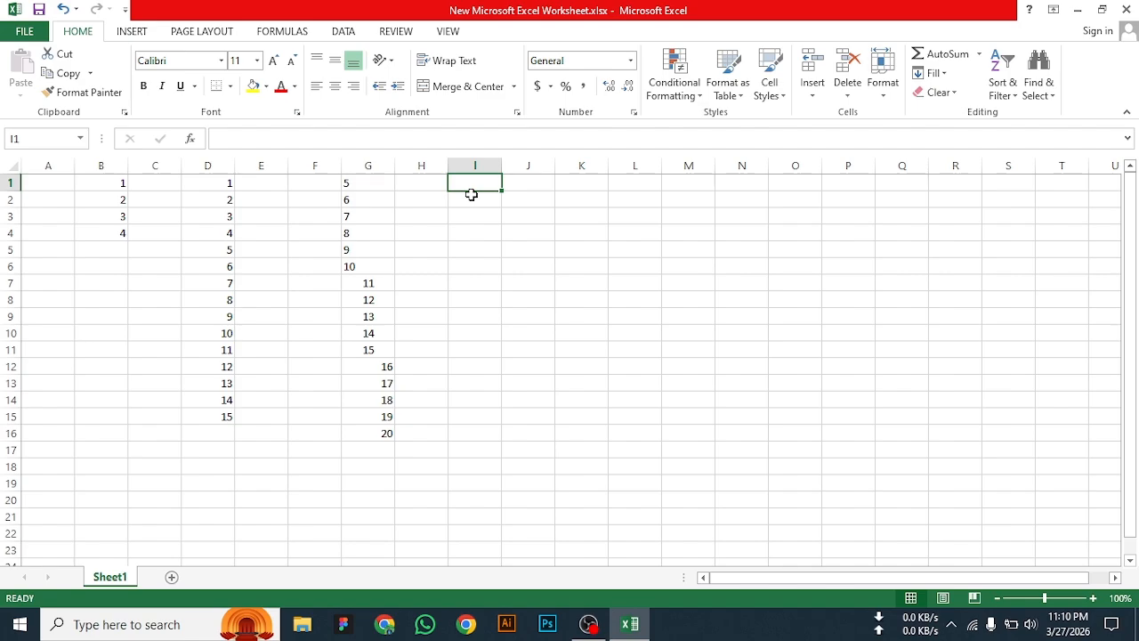
{"action": "type", "text": "sat"}
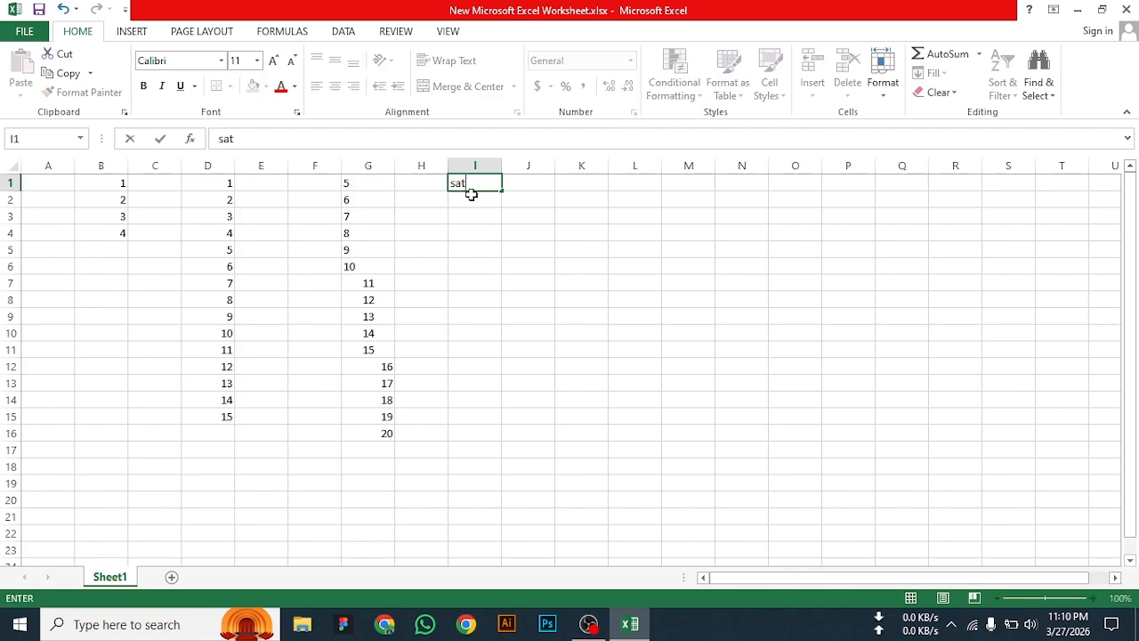
{"action": "type", "text": "urdaty"}
{"action": "left_click", "coordinate": [512, 229]}
{"action": "left_click", "coordinate": [485, 187]}
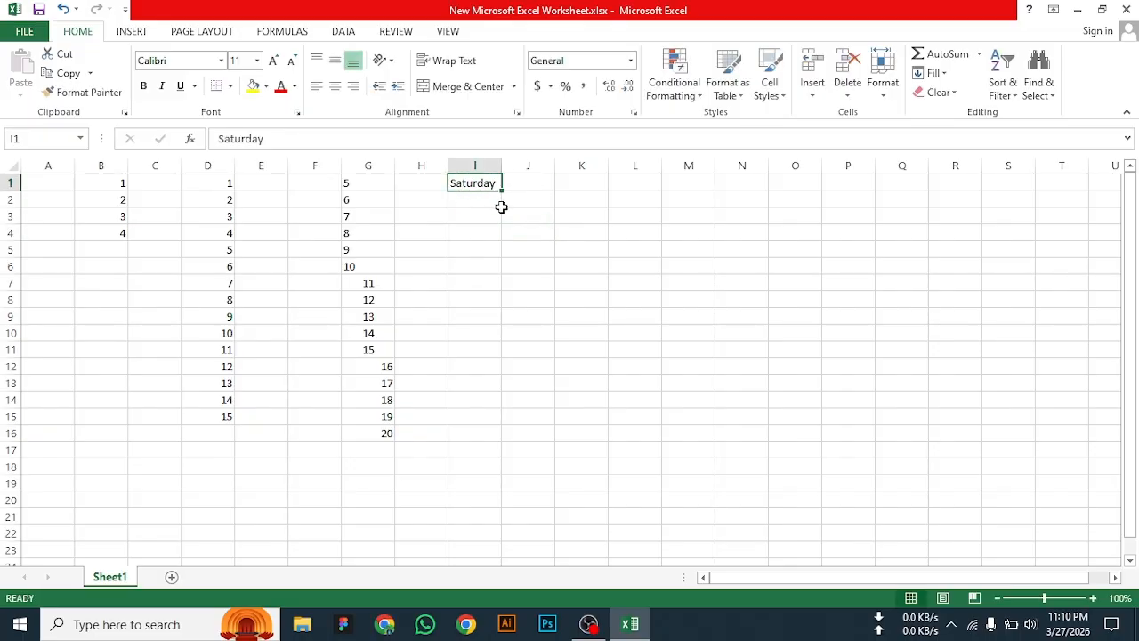
{"action": "left_click_drag", "start_coordinate": [502, 193], "coordinate": [490, 416]}
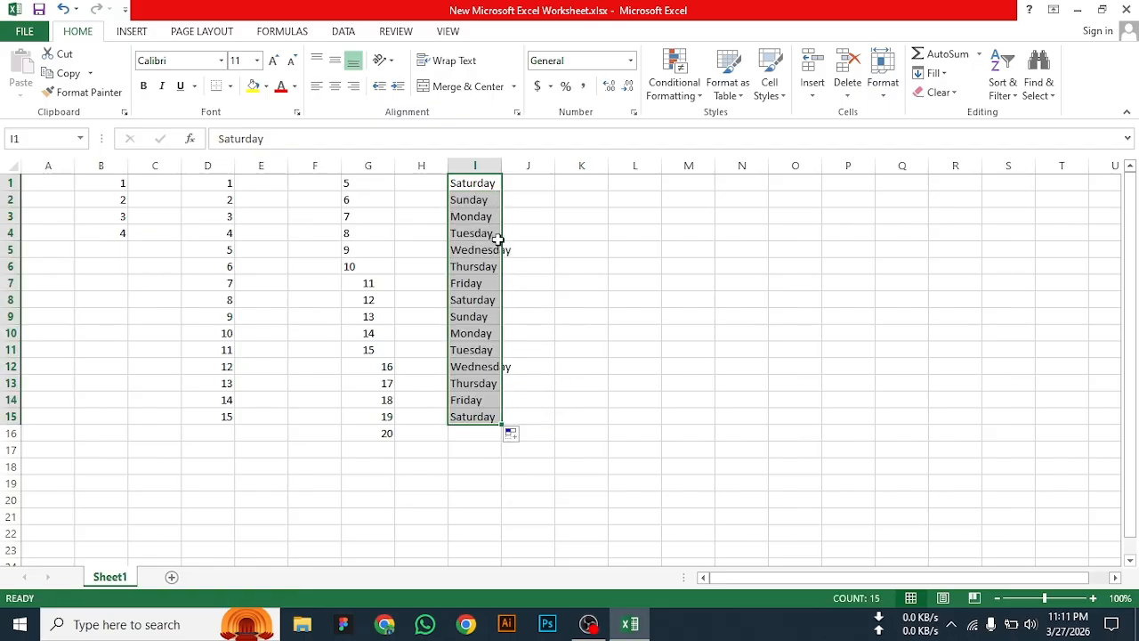
{"action": "left_click", "coordinate": [531, 254]}
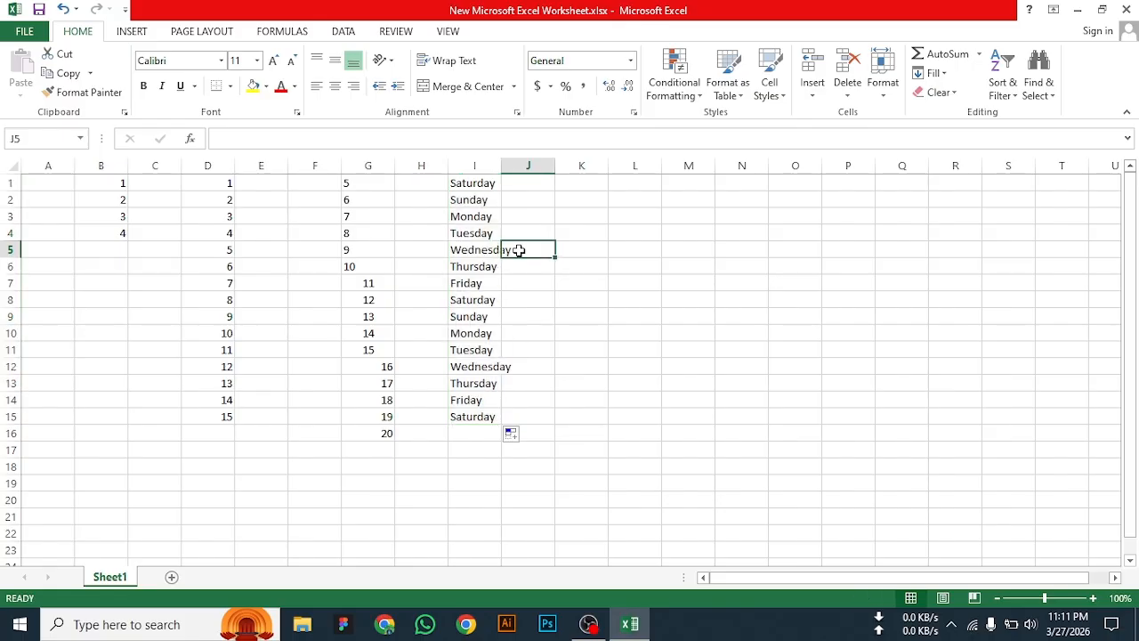
- Widen column I to about twice its width so that Wednesday in I5 fits inside its cell
{"action": "left_click", "coordinate": [479, 183]}
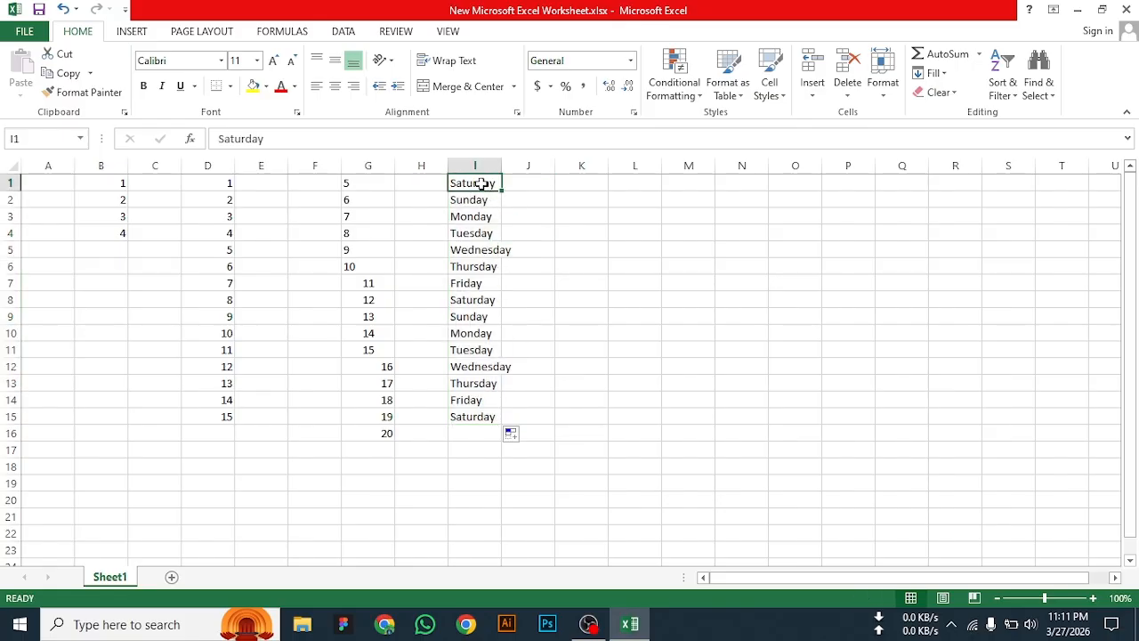
{"action": "left_click", "coordinate": [489, 251]}
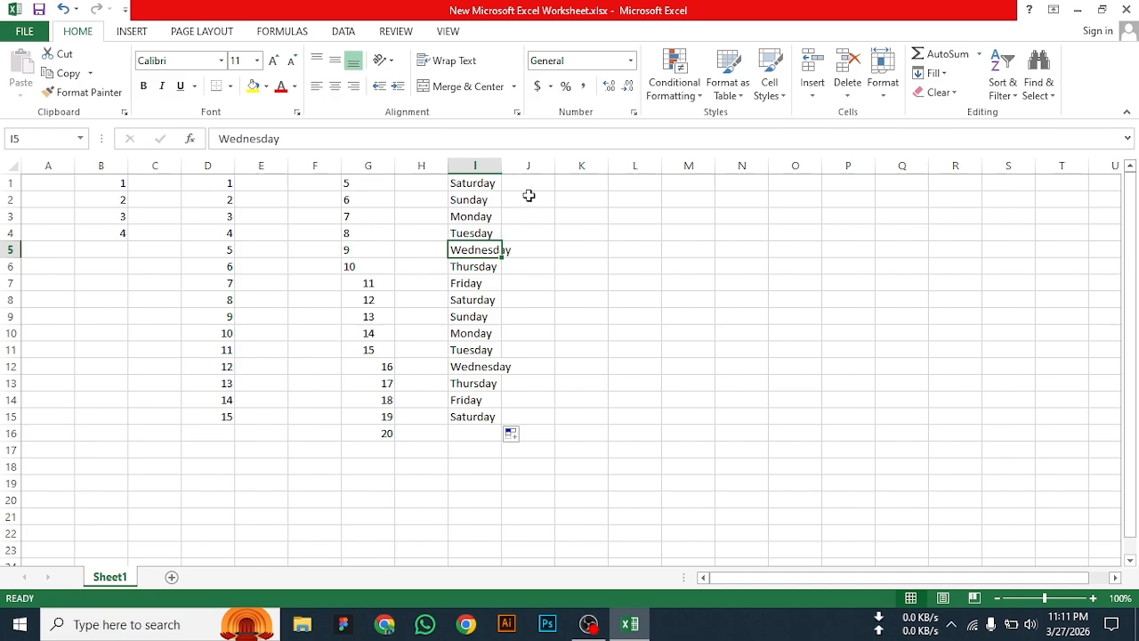
{"action": "left_click", "coordinate": [511, 265]}
{"action": "left_click", "coordinate": [475, 250]}
{"action": "left_click_drag", "start_coordinate": [502, 166], "coordinate": [567, 165]}
{"action": "left_click_drag", "start_coordinate": [566, 166], "coordinate": [566, 166]}
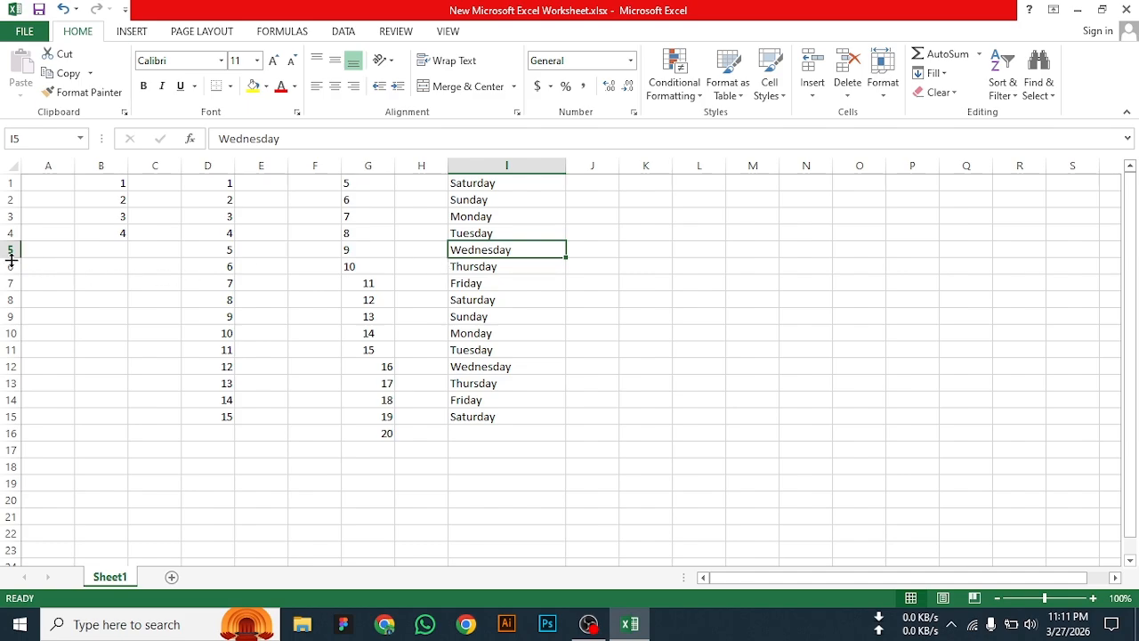
- Make row 5 about three times taller and try middle alignment on Wednesday in I5, ending with top alignment
{"action": "left_click_drag", "start_coordinate": [11, 257], "coordinate": [7, 292]}
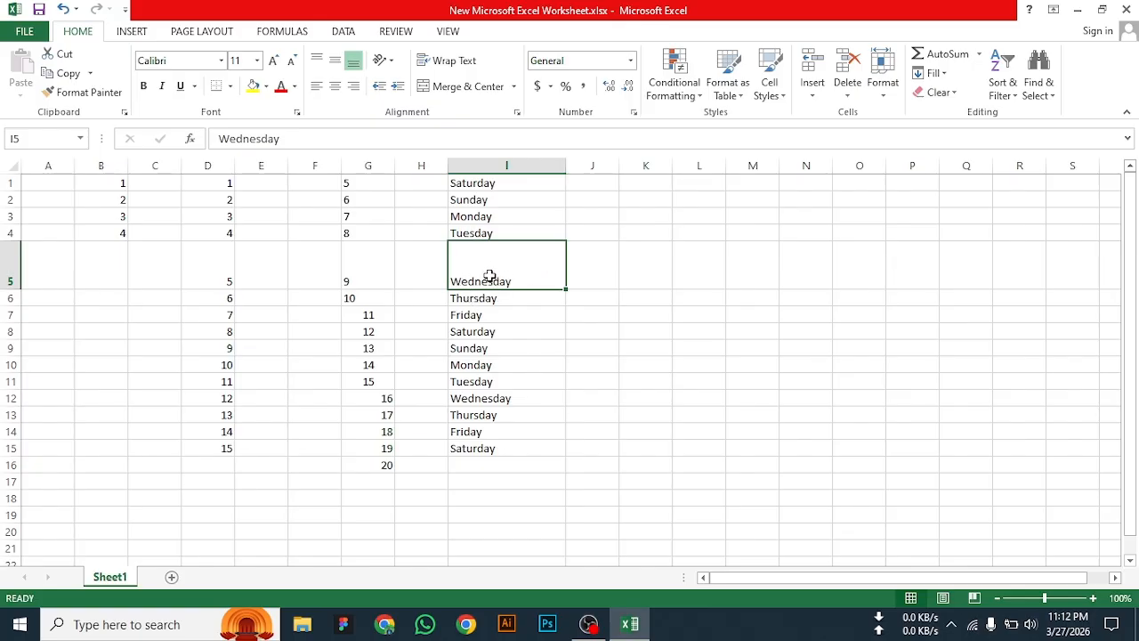
{"action": "left_click", "coordinate": [336, 62]}
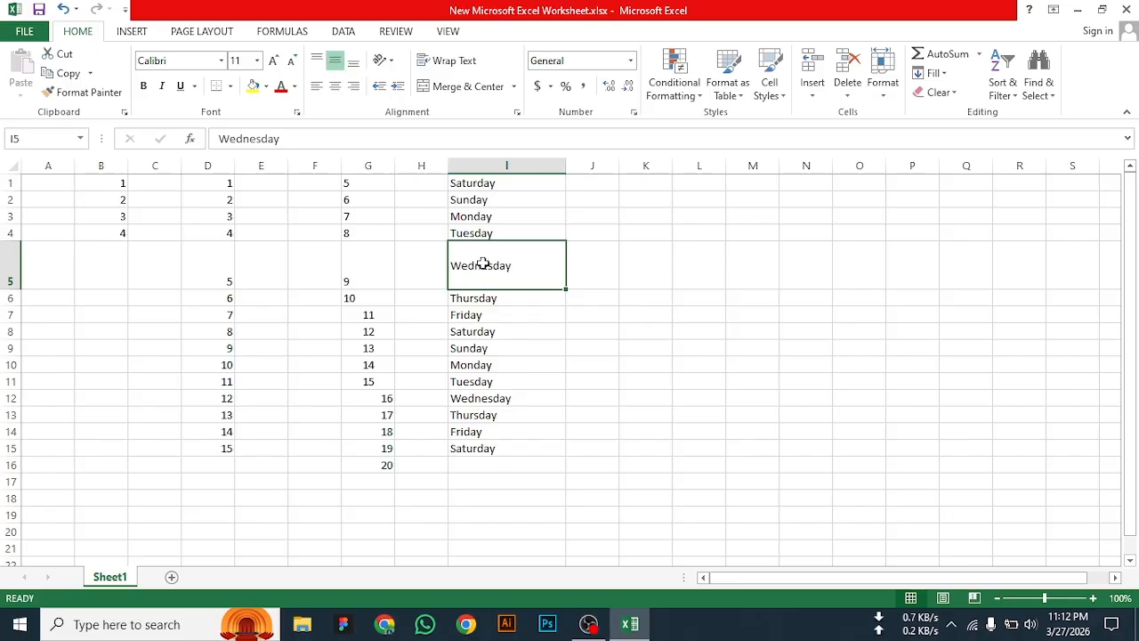
{"action": "left_click", "coordinate": [318, 60]}
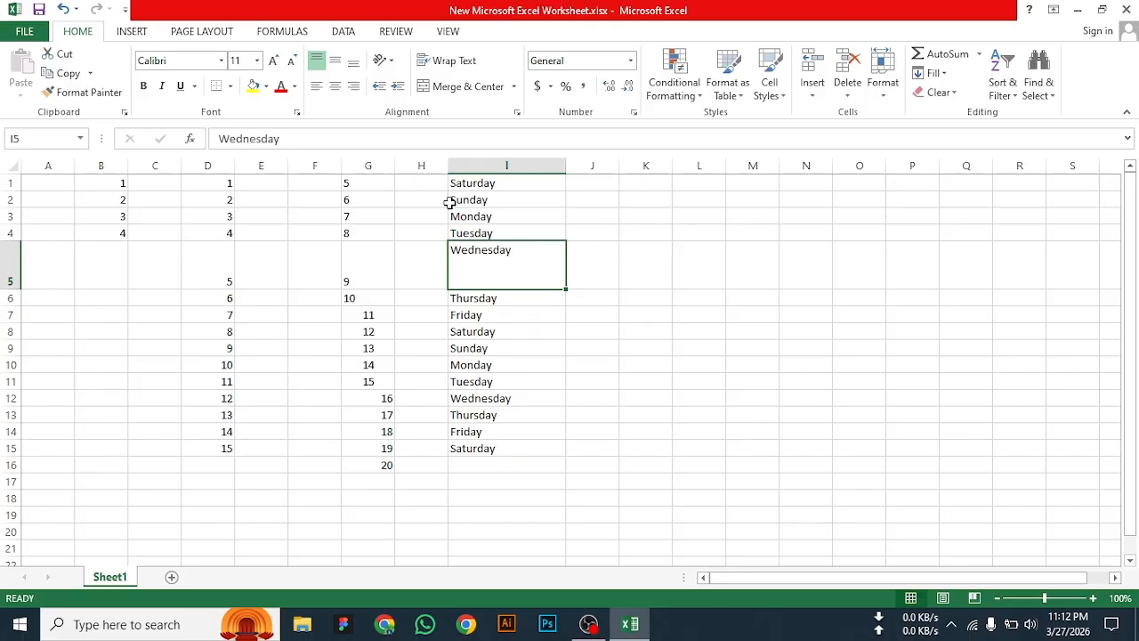
- Enter january in cell J1 and fill the month names down to J15
{"action": "left_click", "coordinate": [598, 184]}
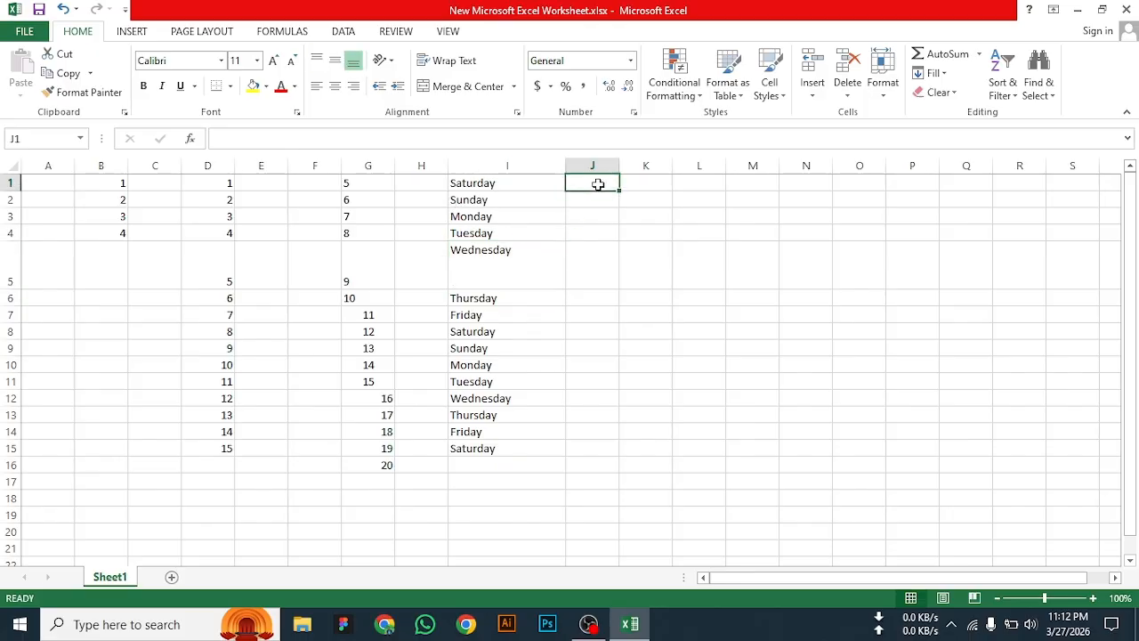
{"action": "type", "text": "janua"}
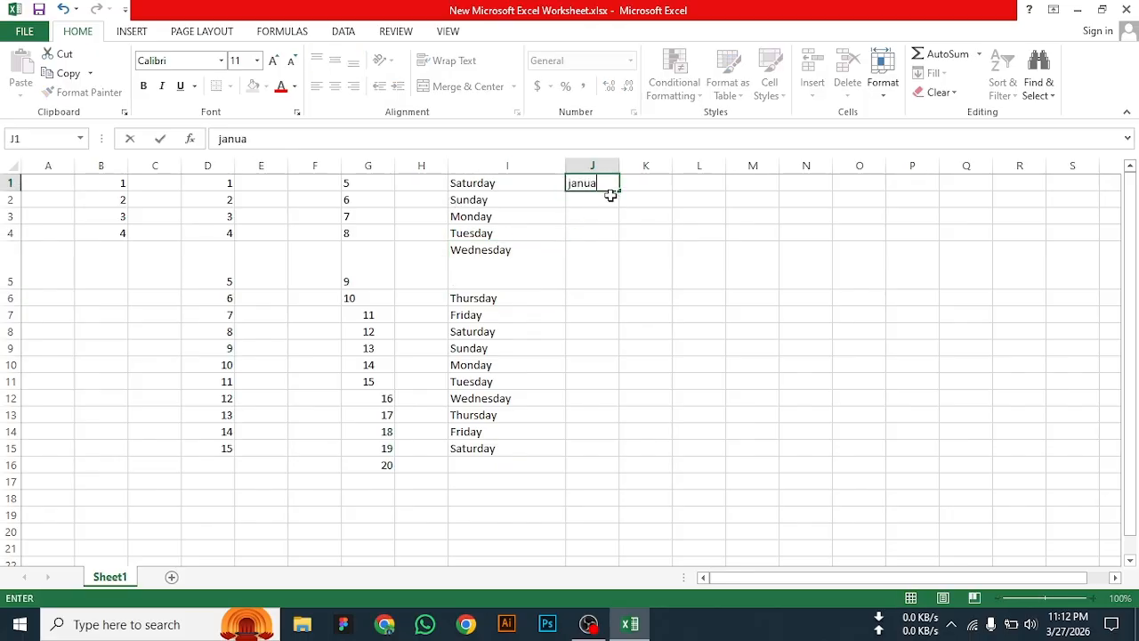
{"action": "type", "text": "ry"}
{"action": "left_click", "coordinate": [640, 236]}
{"action": "left_click", "coordinate": [595, 185]}
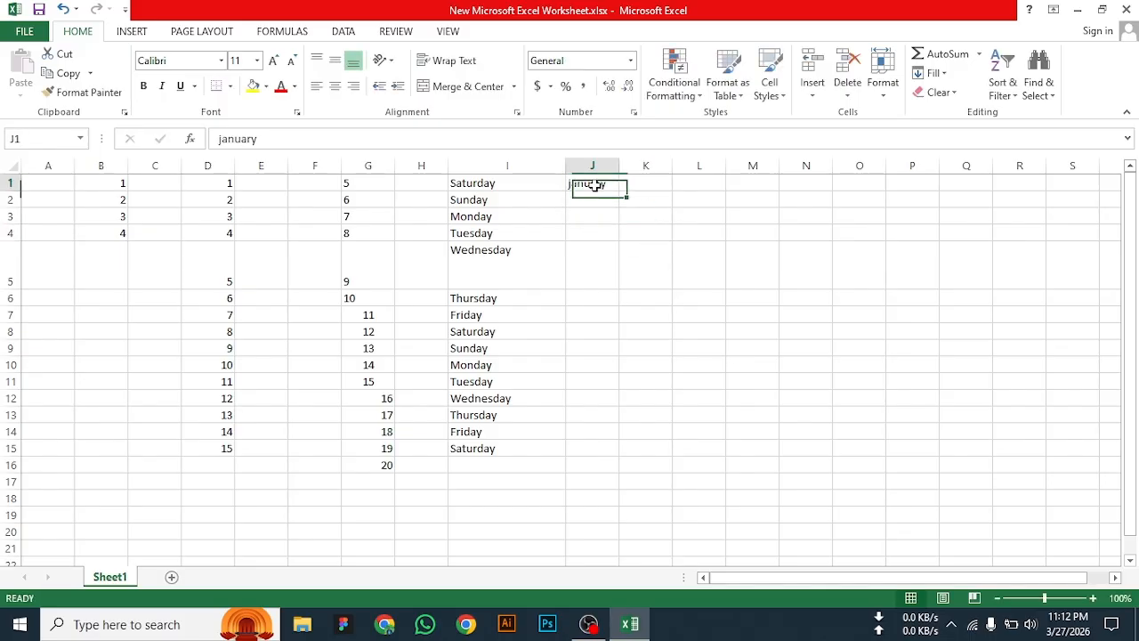
{"action": "left_click_drag", "start_coordinate": [620, 192], "coordinate": [615, 450]}
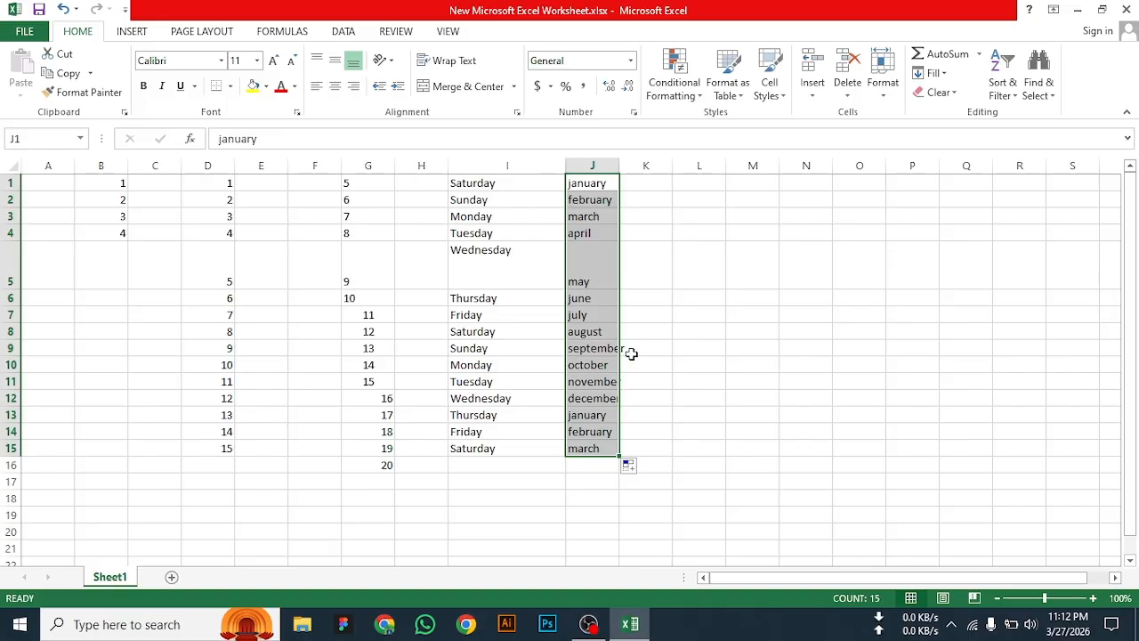
- Widen column J until september in J9 fits inside its cell
{"action": "left_click", "coordinate": [686, 367]}
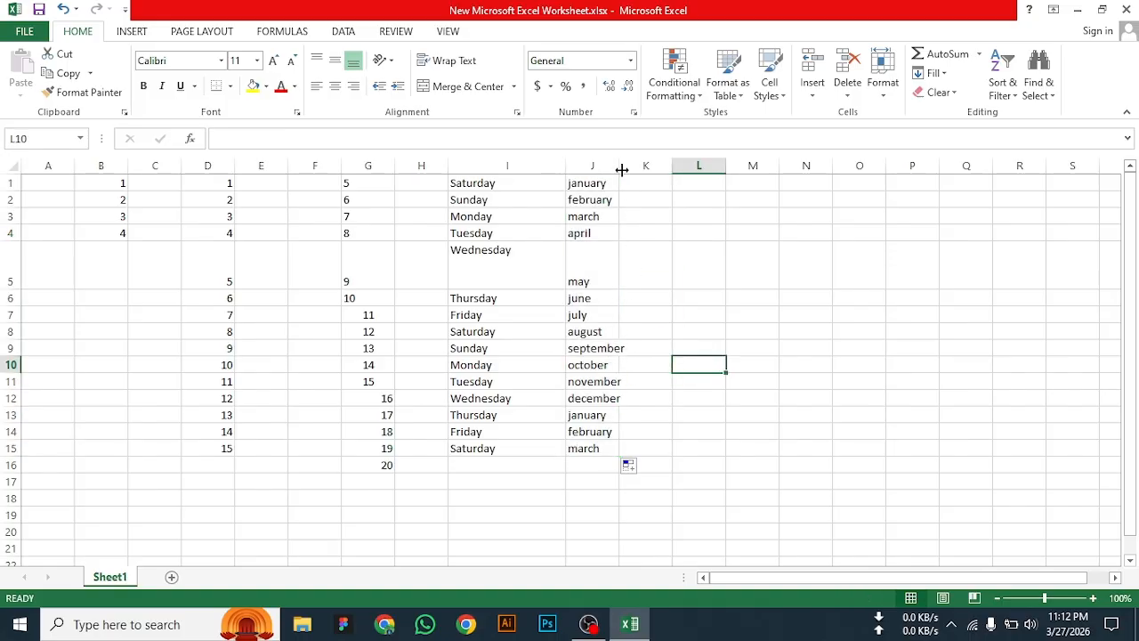
{"action": "left_click_drag", "start_coordinate": [619, 163], "coordinate": [659, 164]}
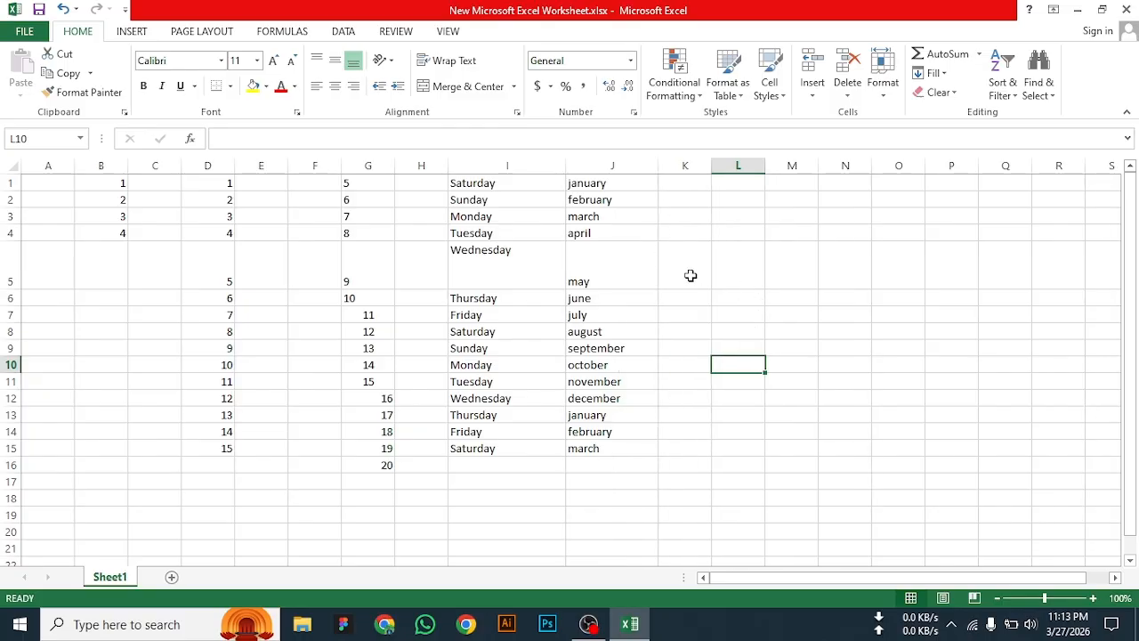
{"action": "left_click", "coordinate": [522, 164]}
{"action": "left_click", "coordinate": [601, 165]}
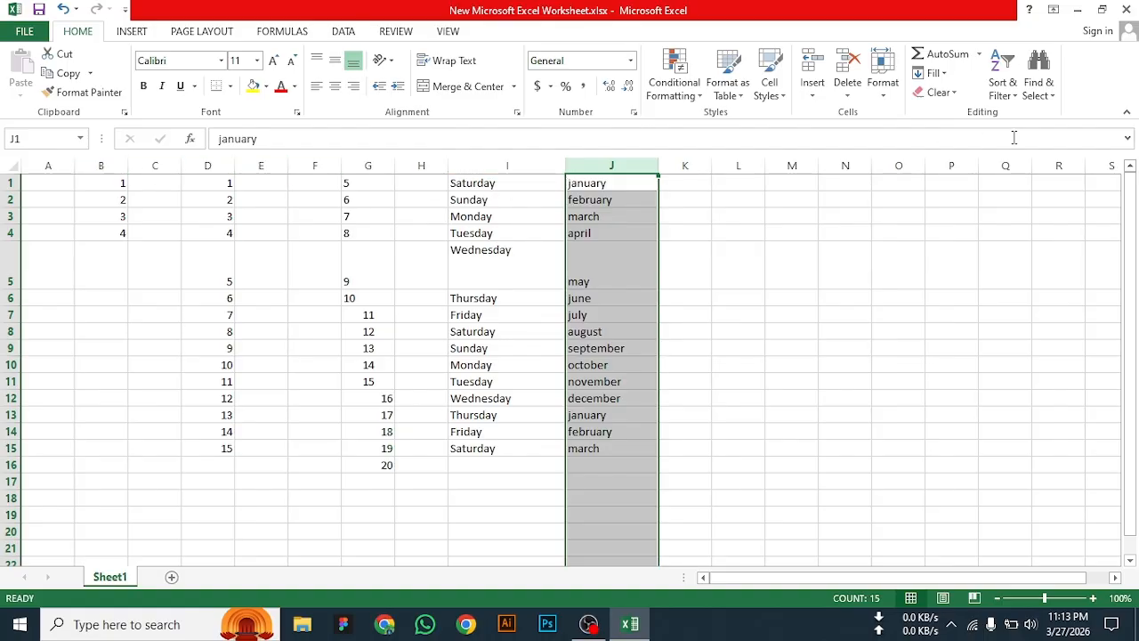
{"action": "left_click", "coordinate": [806, 246]}
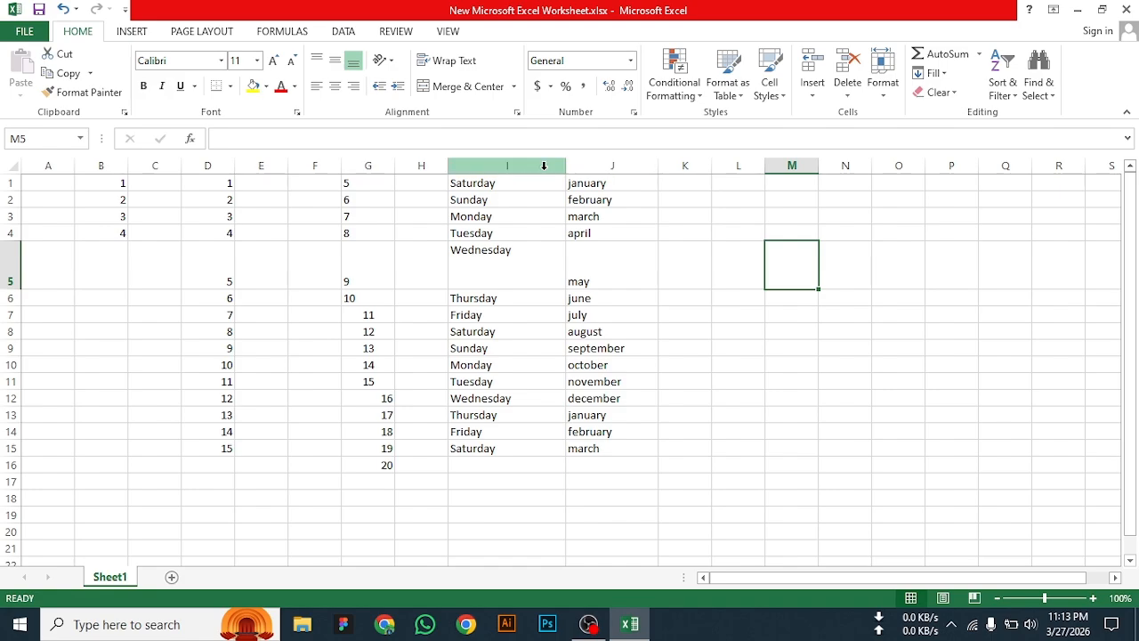
- Insert an empty column between the weekday names and the month names
{"action": "right_click", "coordinate": [598, 164]}
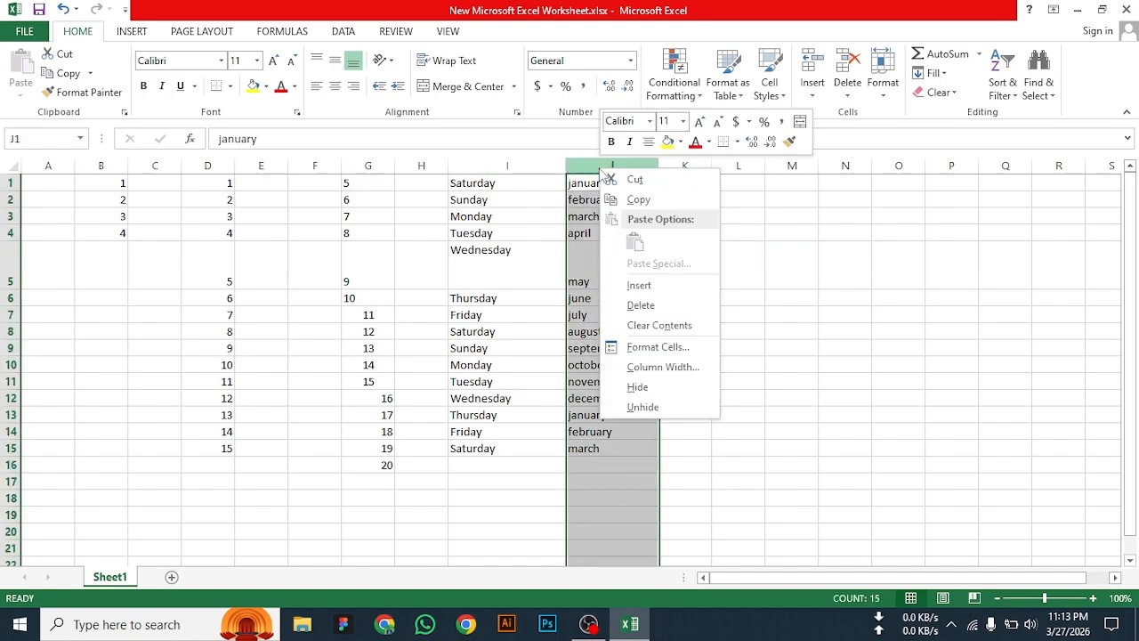
{"action": "left_click", "coordinate": [639, 287]}
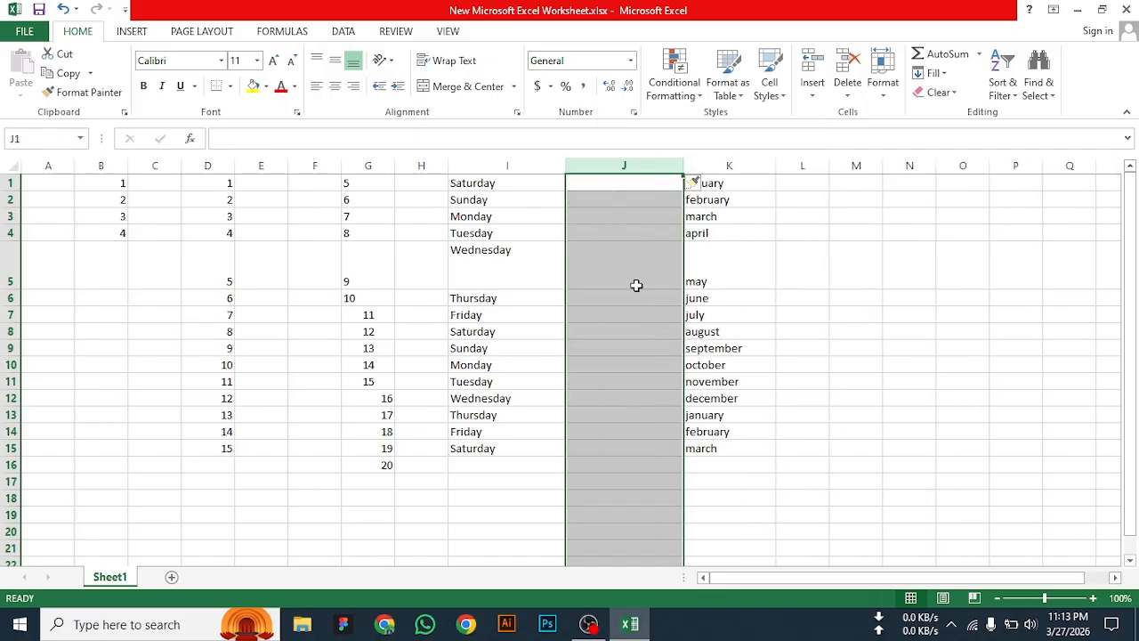
{"action": "left_click", "coordinate": [770, 233]}
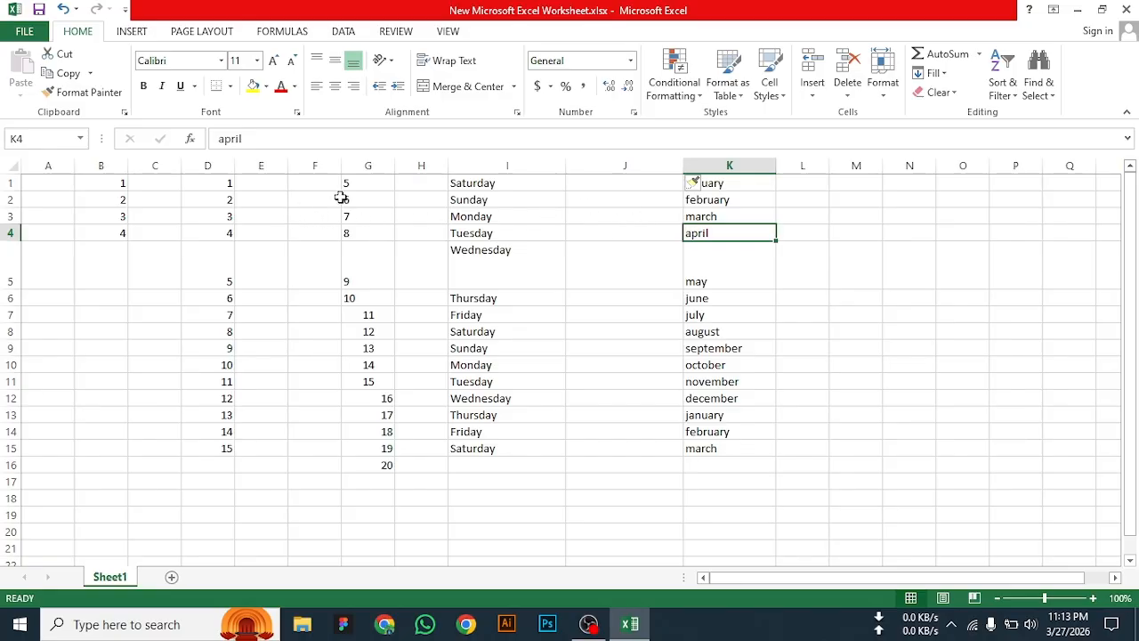
- Delete the empty column J so the month names sit next to the weekday names again
{"action": "right_click", "coordinate": [636, 165]}
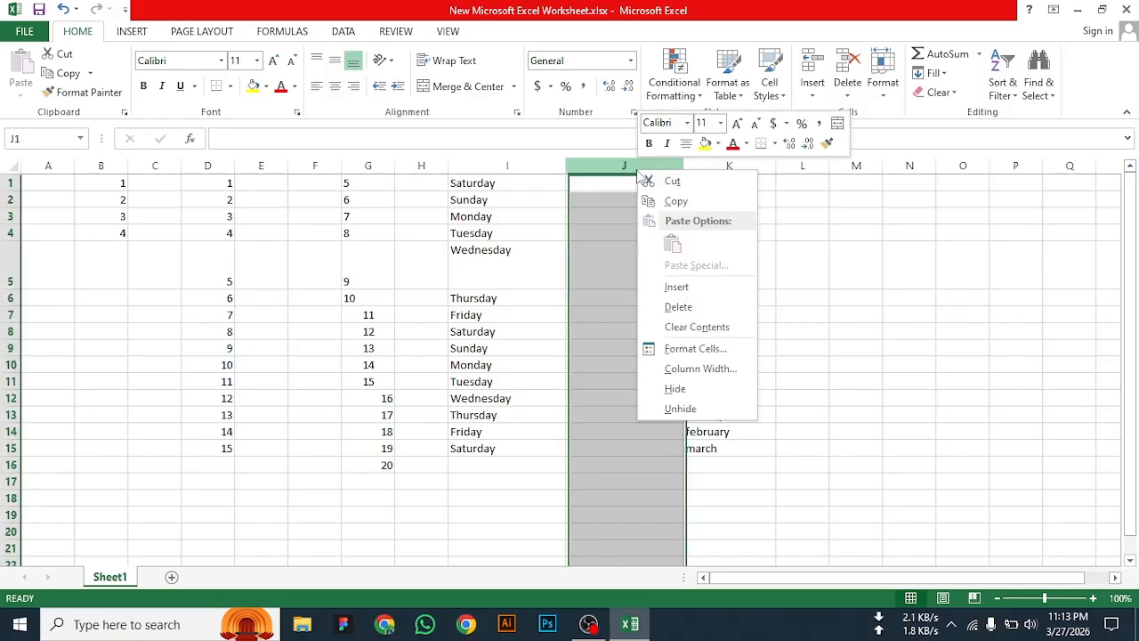
{"action": "left_click", "coordinate": [678, 308]}
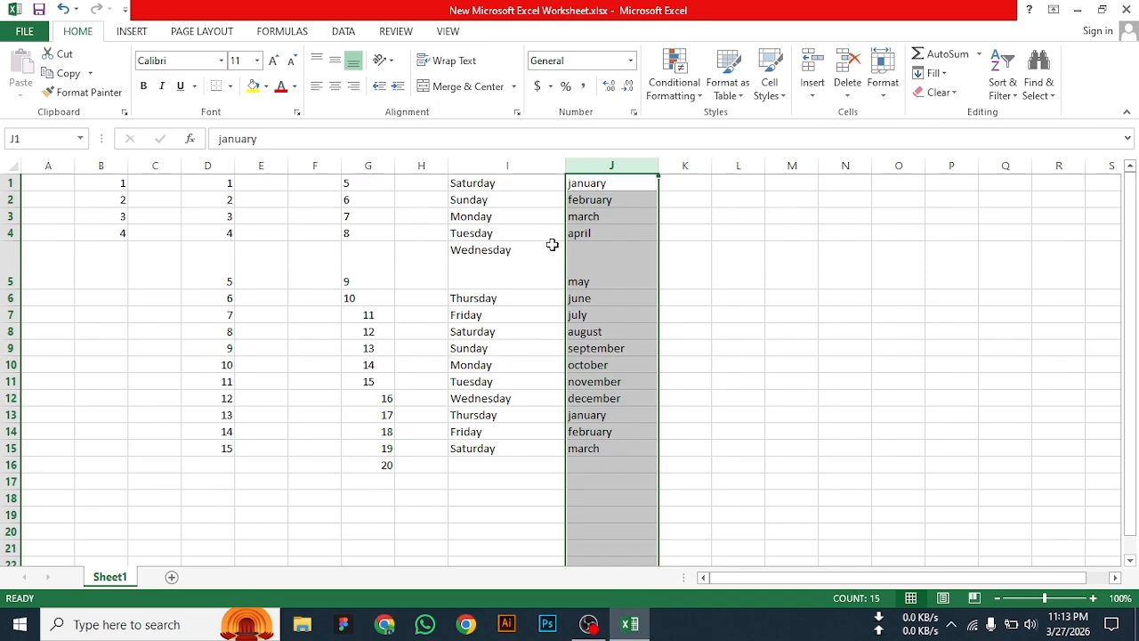
{"action": "left_click", "coordinate": [50, 257]}
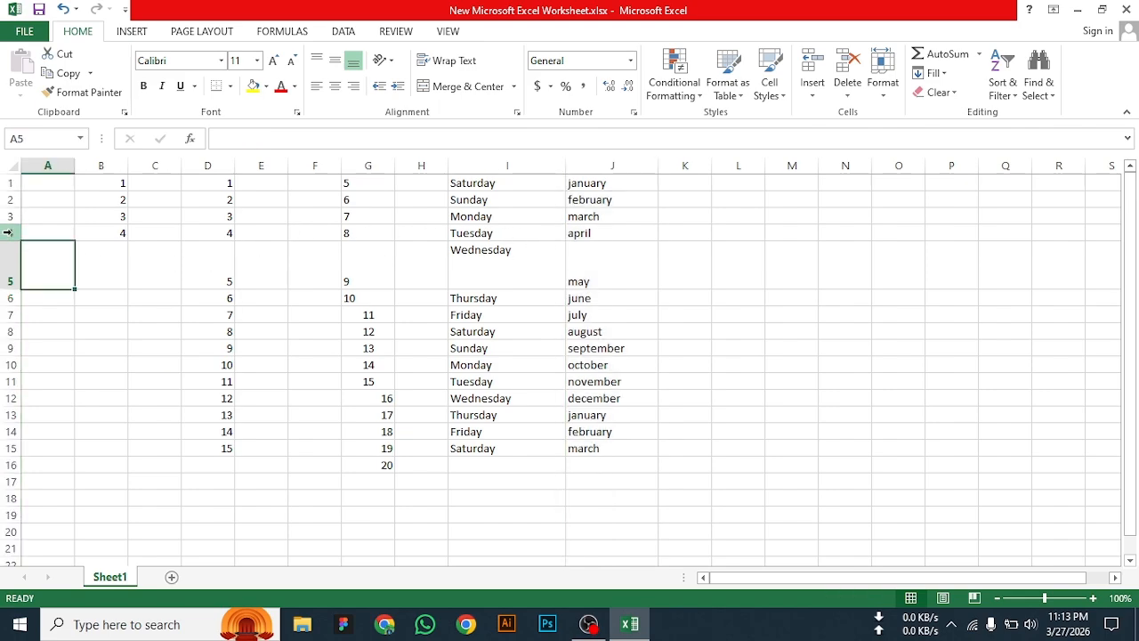
- Delete the whole of row 4, which holds Tuesday and april
{"action": "right_click", "coordinate": [8, 232]}
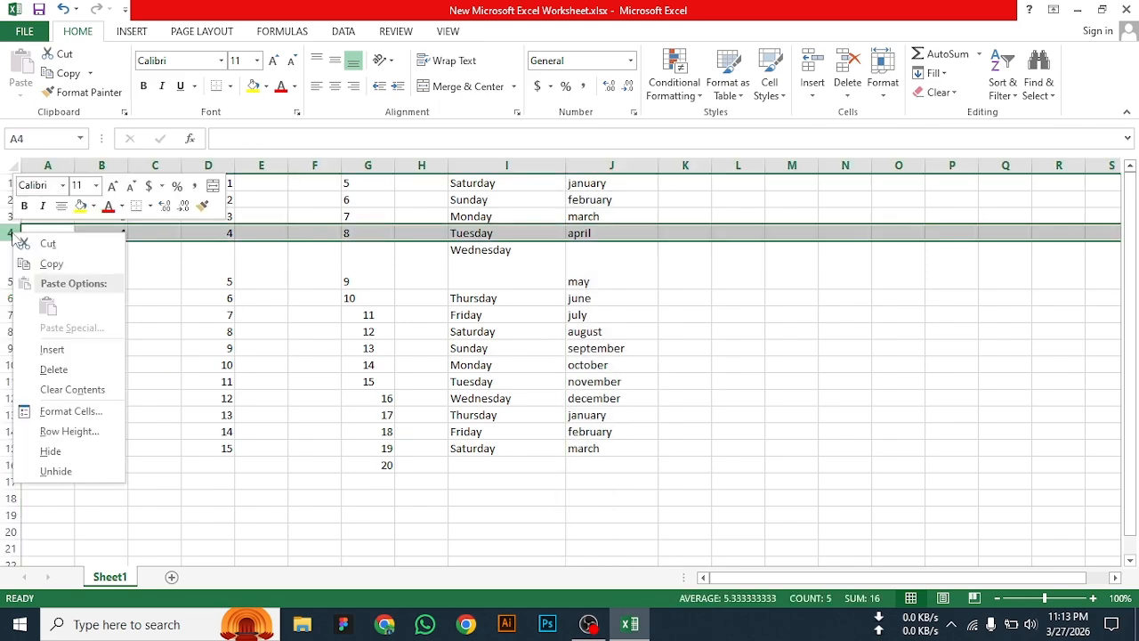
{"action": "left_click", "coordinate": [53, 370]}
{"action": "left_click", "coordinate": [196, 317]}
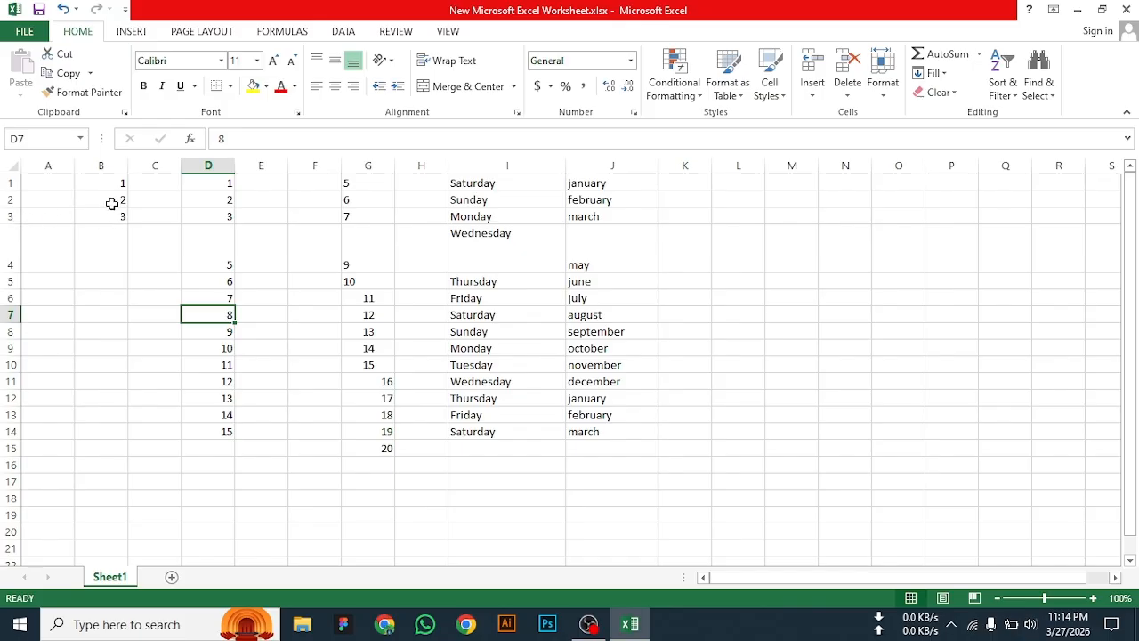
- Insert an empty row above row 3, the one with Monday and march
{"action": "right_click", "coordinate": [7, 216]}
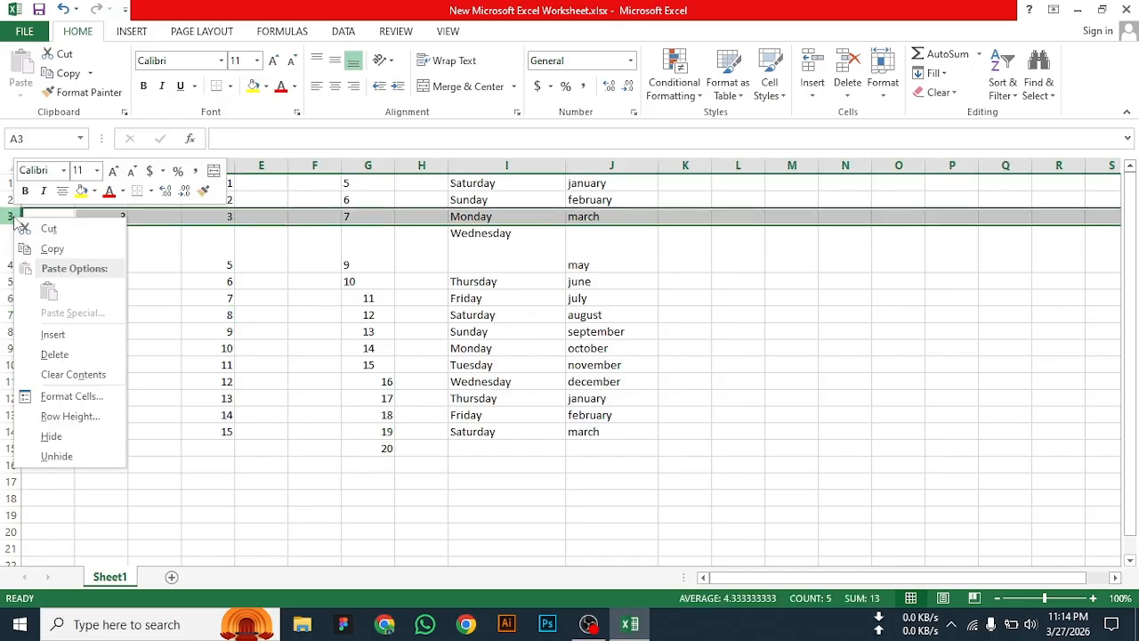
{"action": "left_click", "coordinate": [53, 335]}
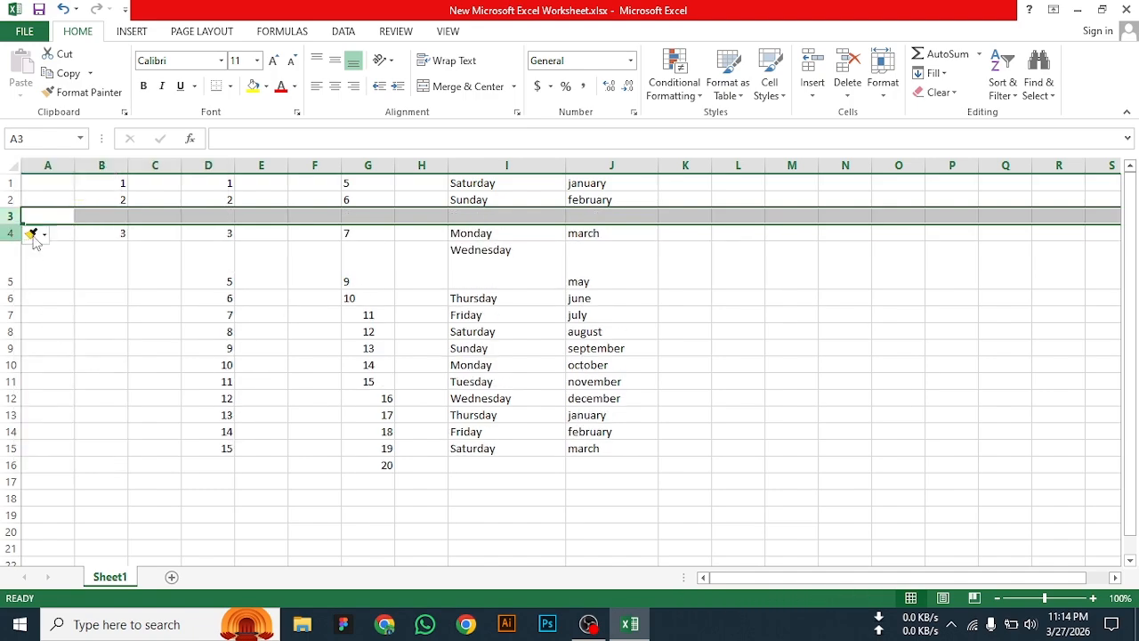
{"action": "left_click", "coordinate": [107, 238]}
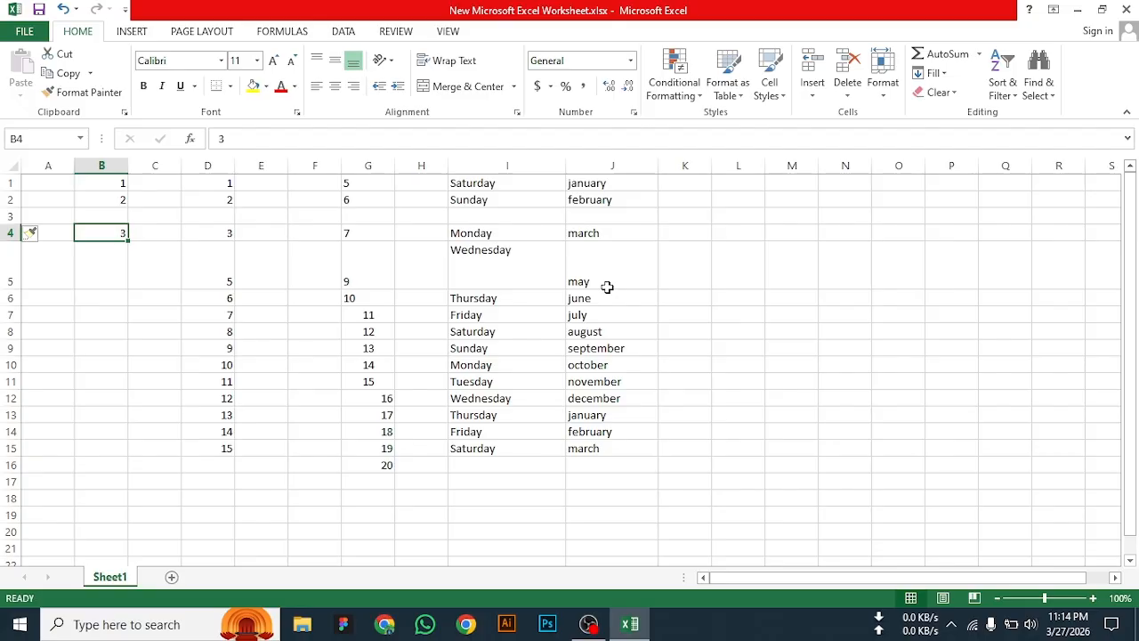
- Enter the numbers 1, 2, 3 and 4 in cells K1 to K4
{"action": "left_click", "coordinate": [691, 185]}
{"action": "type", "text": "0"}
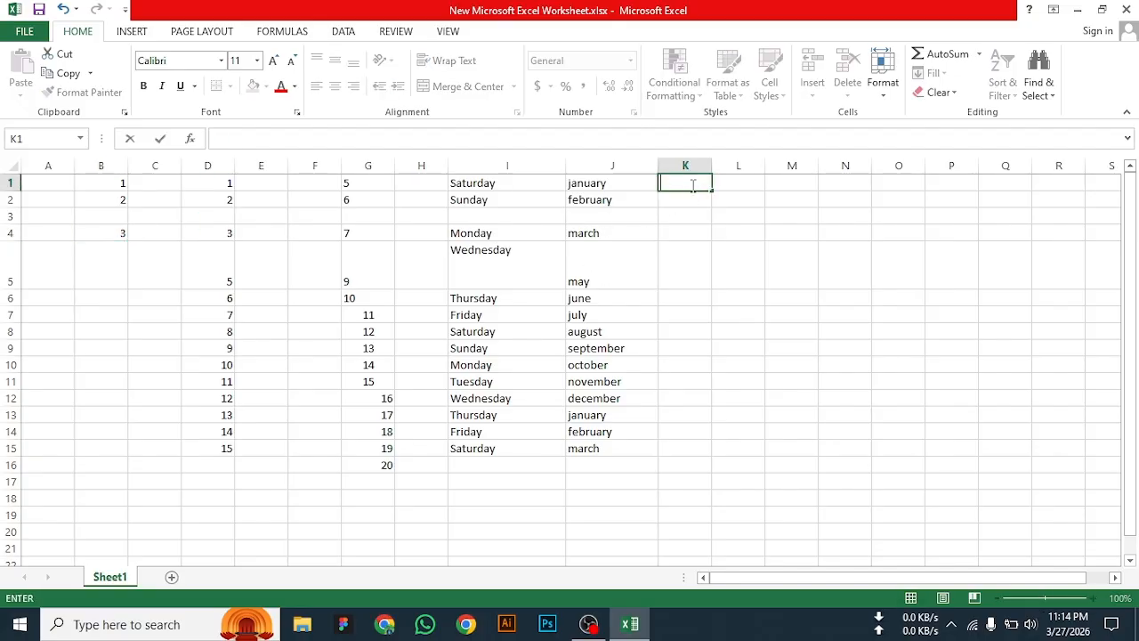
{"action": "key", "text": "Return"}
{"action": "type", "text": "2"}
{"action": "key", "text": "Return"}
{"action": "type", "text": "3"}
{"action": "key", "text": "Return"}
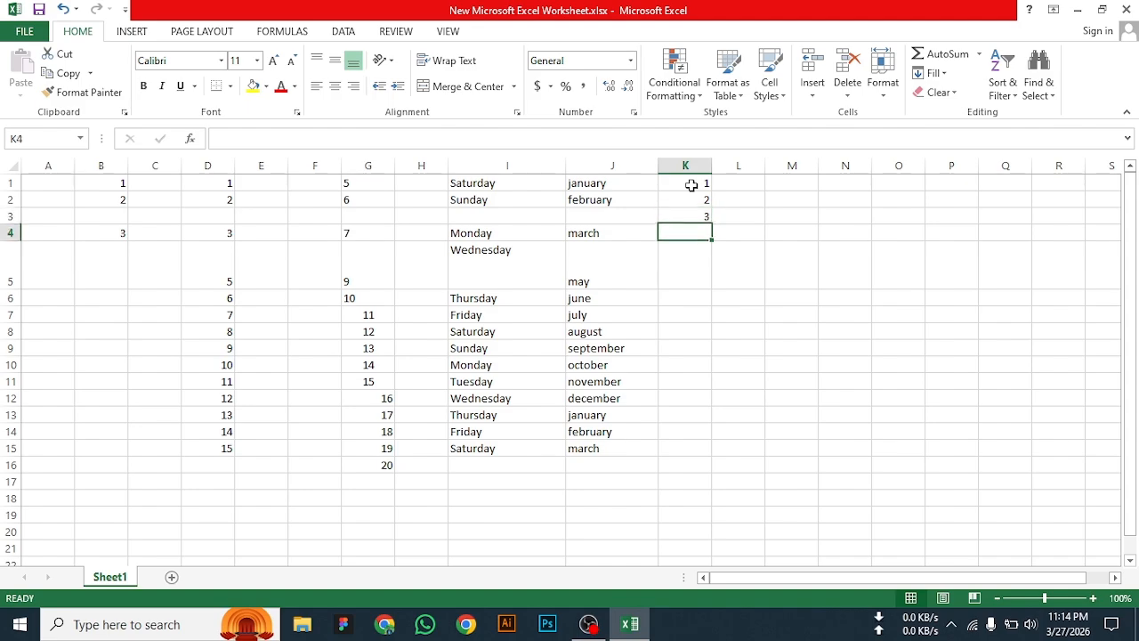
{"action": "type", "text": "4"}
{"action": "key", "text": "Return"}
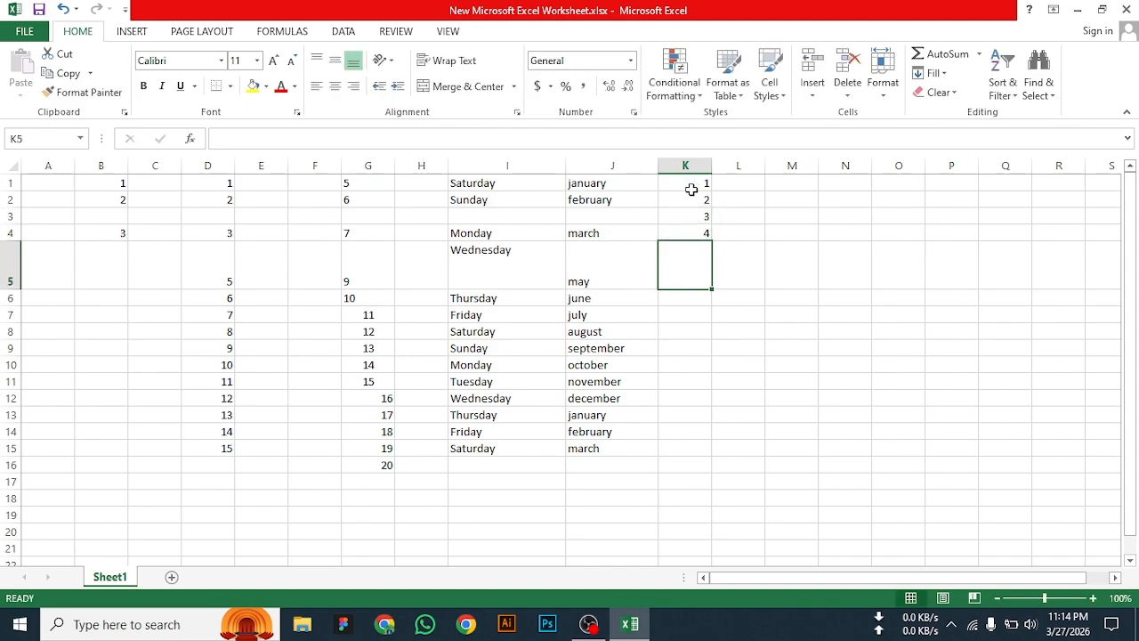
- Try to add a leading zero to the numbers in K1 and K2, as 01 and 02
{"action": "double_click", "coordinate": [692, 183]}
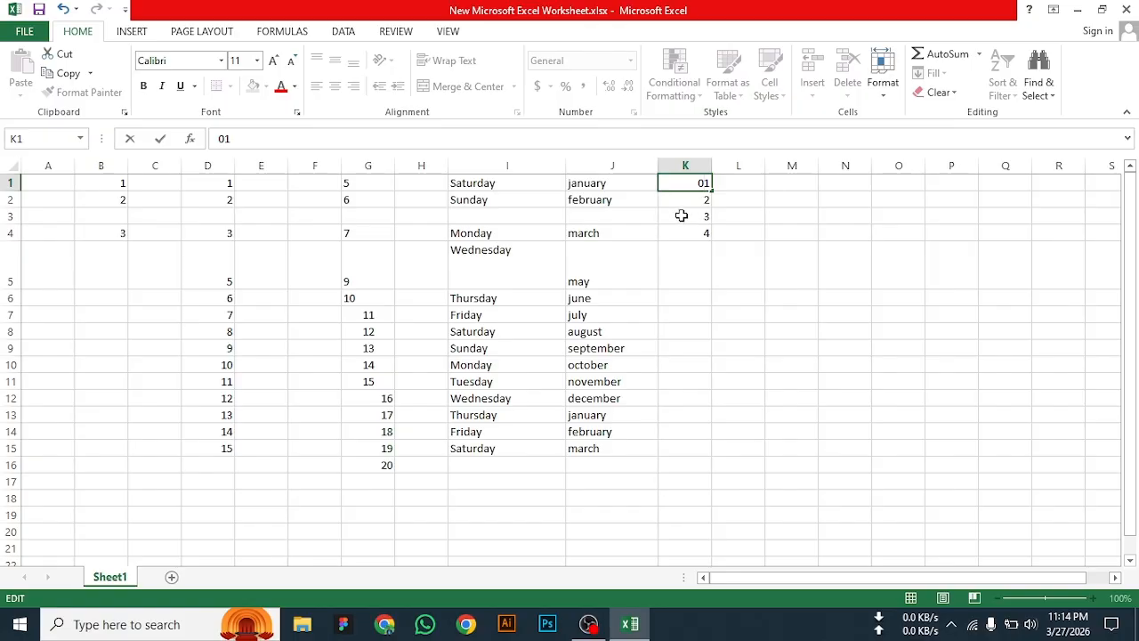
{"action": "double_click", "coordinate": [697, 201]}
{"action": "type", "text": "0"}
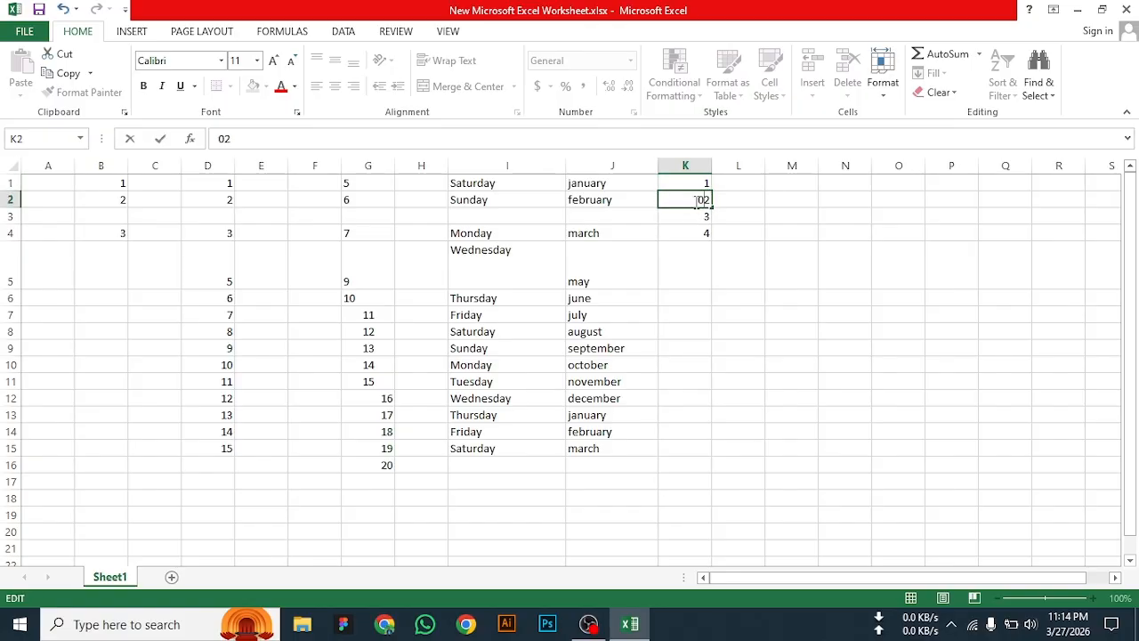
{"action": "left_click", "coordinate": [737, 234]}
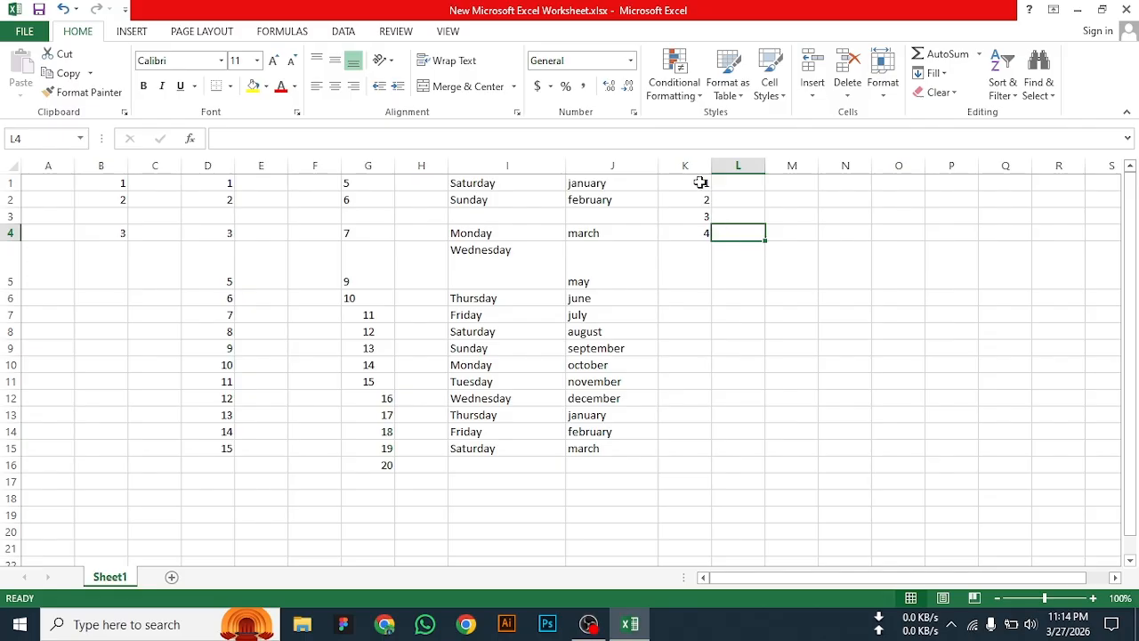
- Set the number format of cells L1 to L13 to Text
{"action": "left_click", "coordinate": [729, 185]}
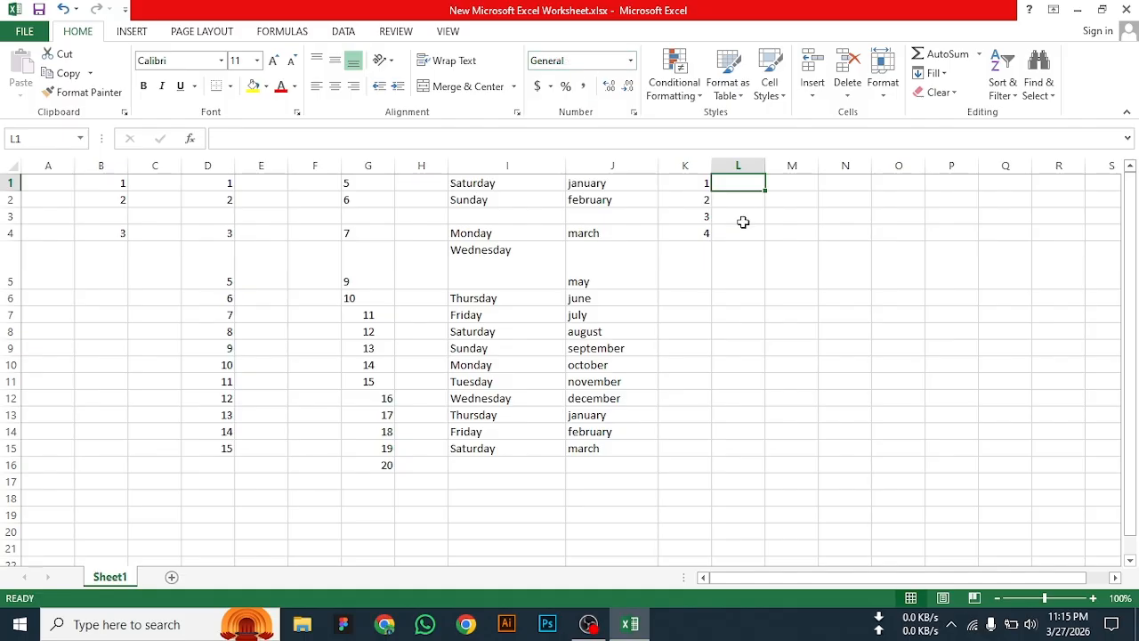
{"action": "left_click", "coordinate": [611, 216]}
{"action": "left_click", "coordinate": [583, 185]}
{"action": "left_click", "coordinate": [522, 181]}
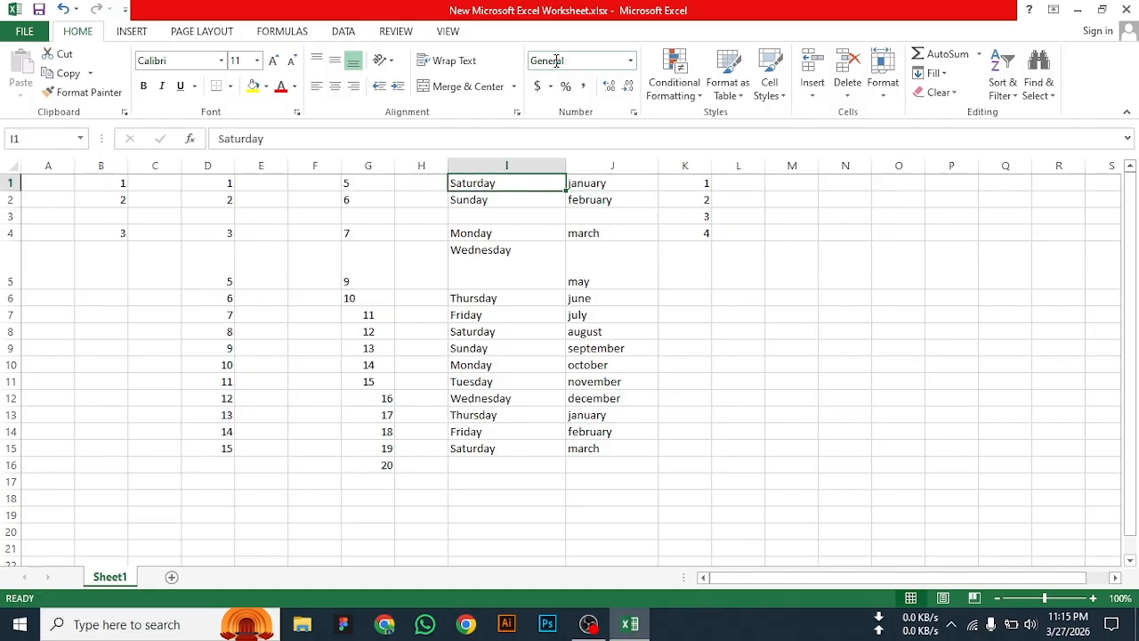
{"action": "left_click", "coordinate": [741, 184]}
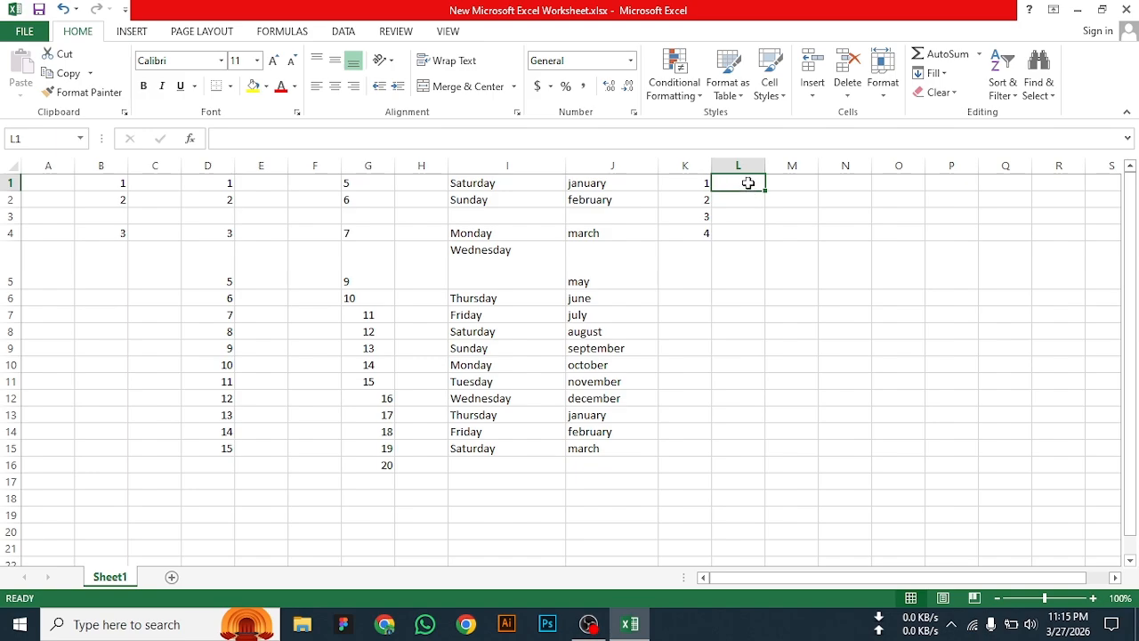
{"action": "left_click_drag", "start_coordinate": [748, 184], "coordinate": [732, 410]}
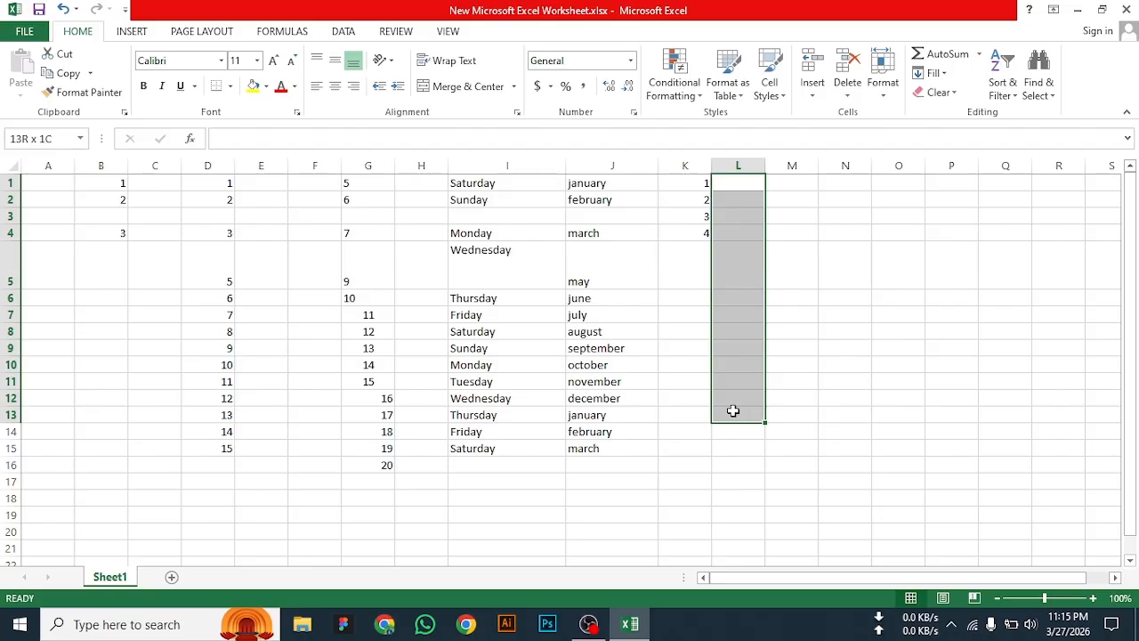
{"action": "left_click_drag", "start_coordinate": [733, 410], "coordinate": [738, 405]}
{"action": "left_click", "coordinate": [631, 61]}
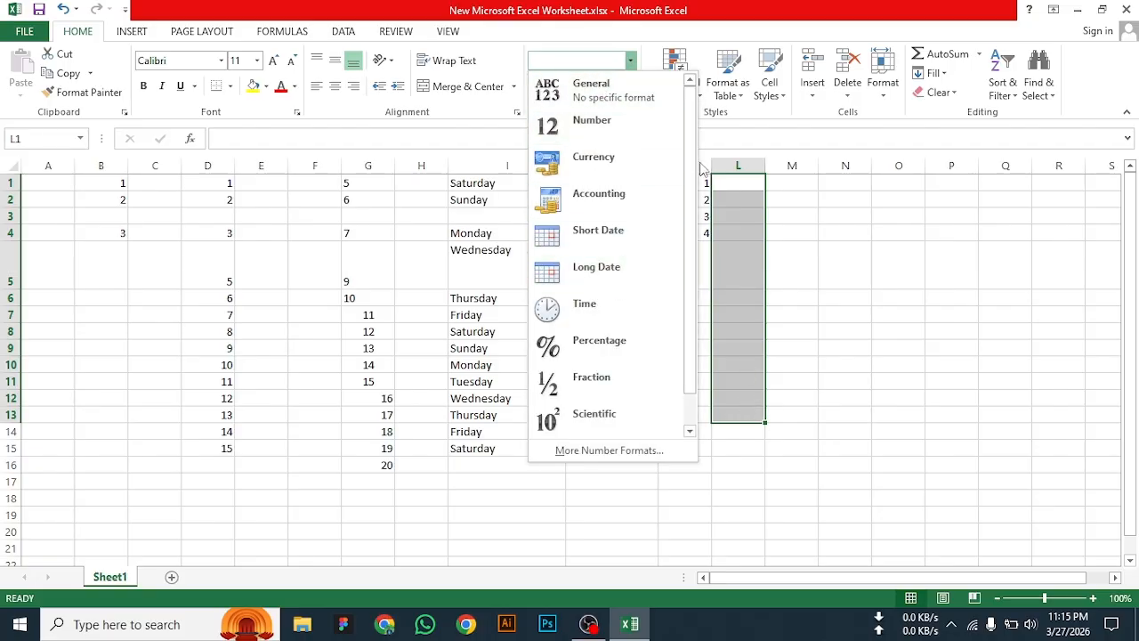
{"action": "scroll", "coordinate": [694, 294], "scroll_direction": "down", "scroll_amount": 1}
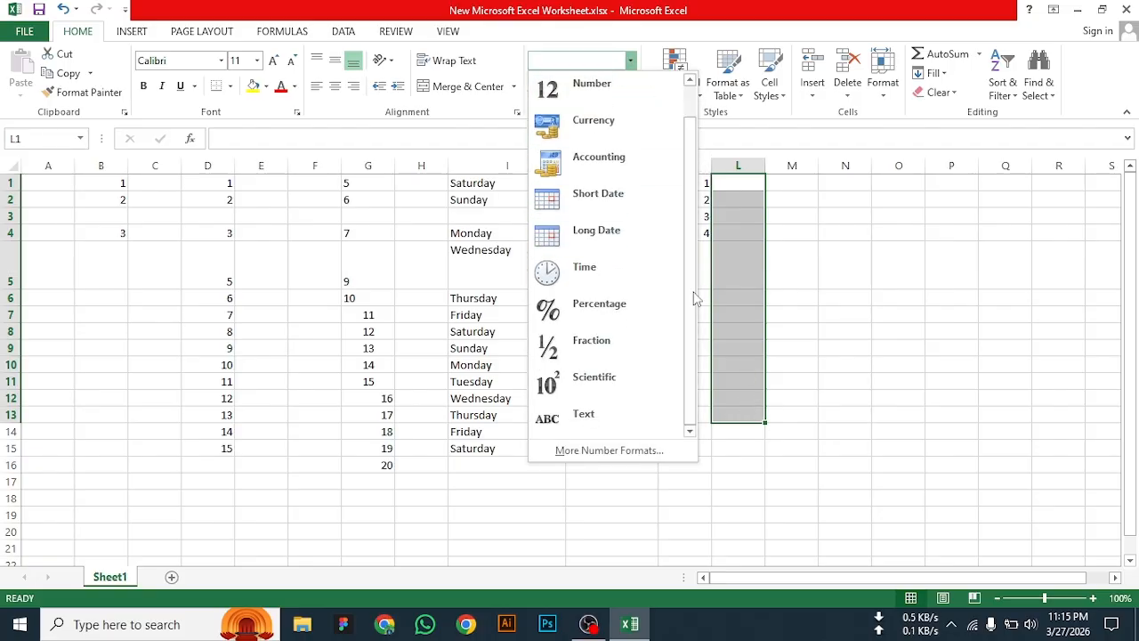
{"action": "left_click", "coordinate": [584, 419]}
- Enter 01 in the text-formatted cell L1 and in the General-formatted cell M1 to compare the two formats
{"action": "left_click", "coordinate": [738, 184]}
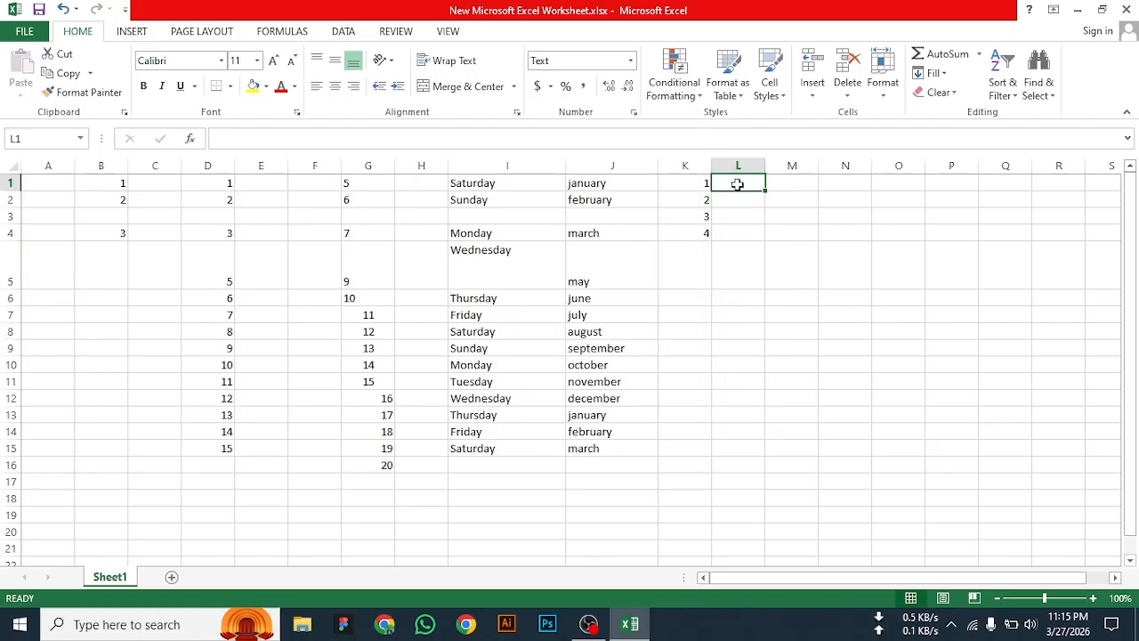
{"action": "type", "text": "01"}
{"action": "key", "text": "Return"}
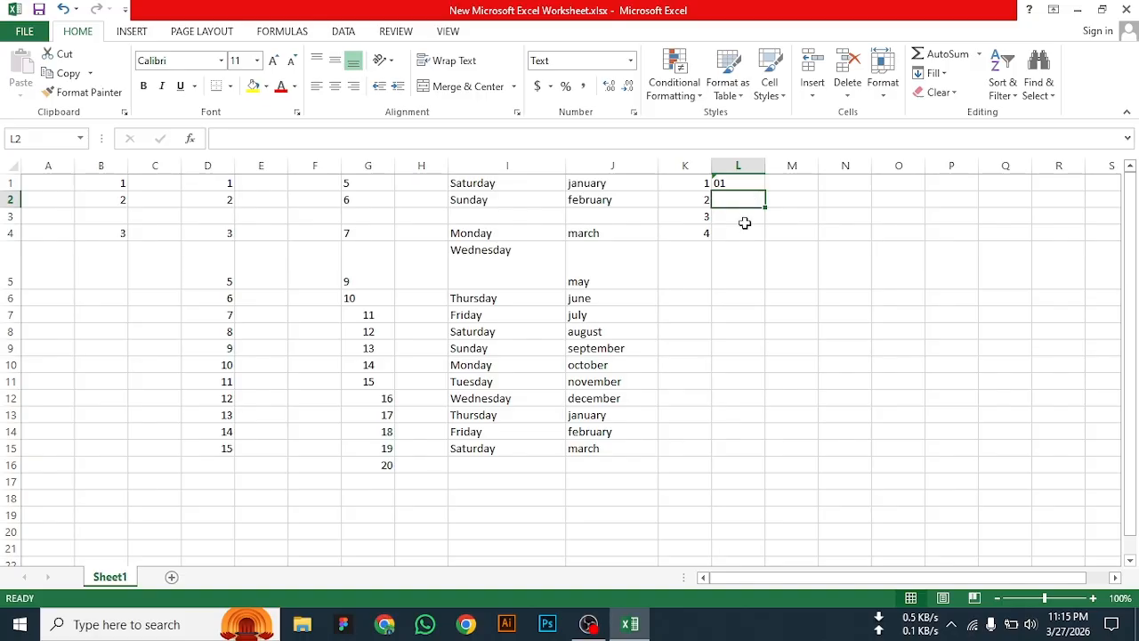
{"action": "left_click", "coordinate": [798, 182]}
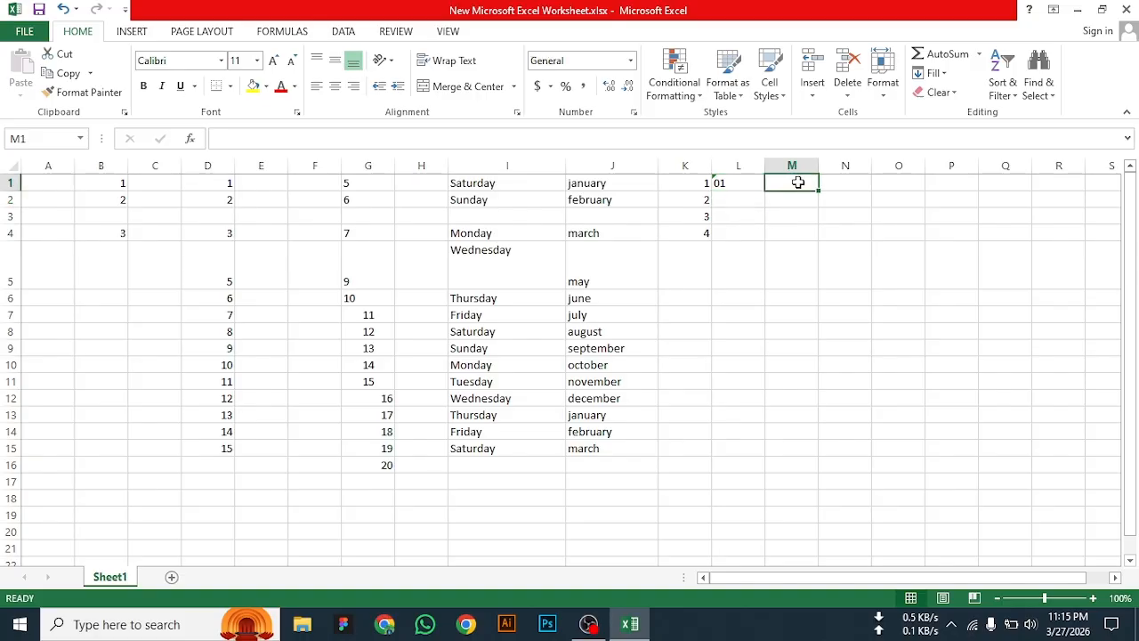
{"action": "type", "text": "01"}
{"action": "left_click", "coordinate": [801, 217]}
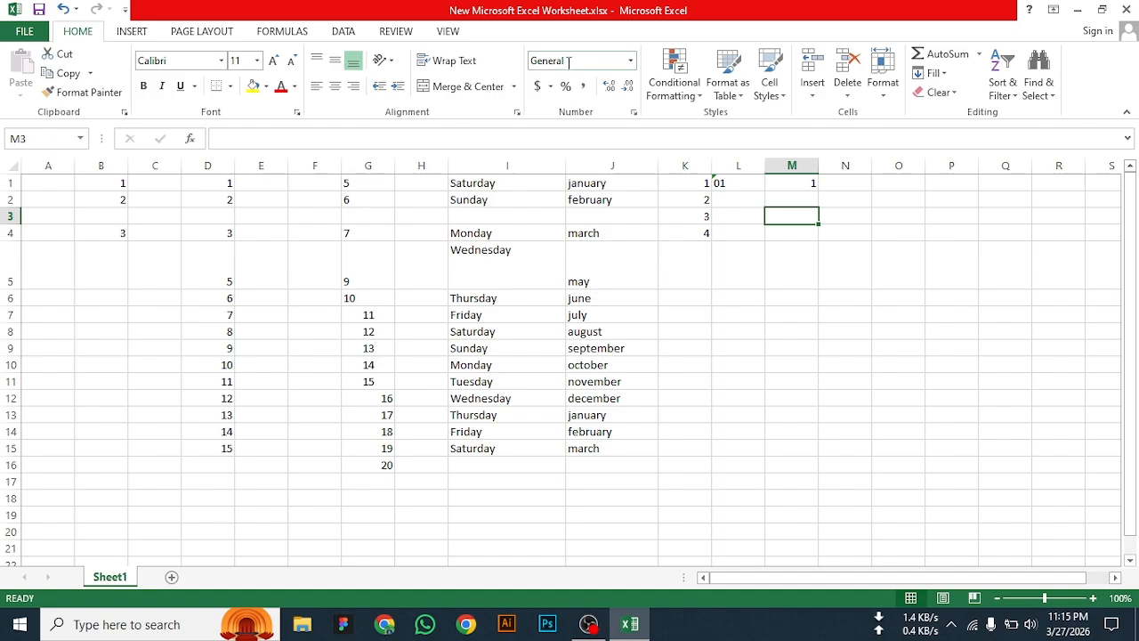
{"action": "left_click", "coordinate": [719, 180]}
{"action": "type", "text": "01"}
{"action": "key", "text": "ctrl+Return"}
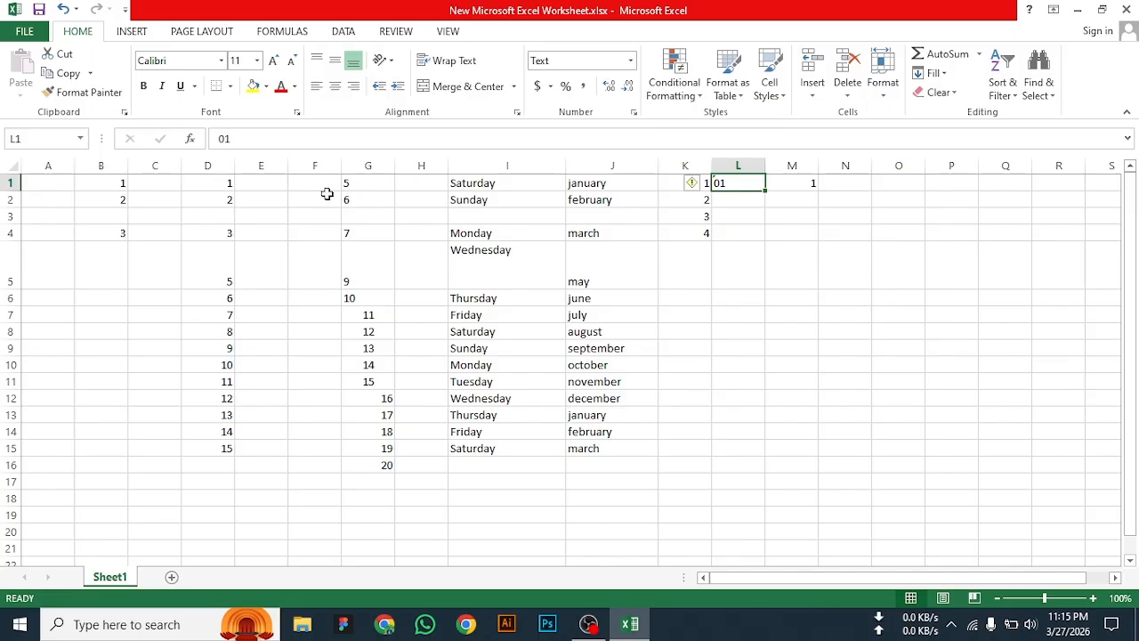
- Clear the contents of cells E1 to N18, leaving the number lists in columns B and D
{"action": "left_click_drag", "start_coordinate": [278, 181], "coordinate": [847, 489]}
{"action": "key", "text": "Delete"}
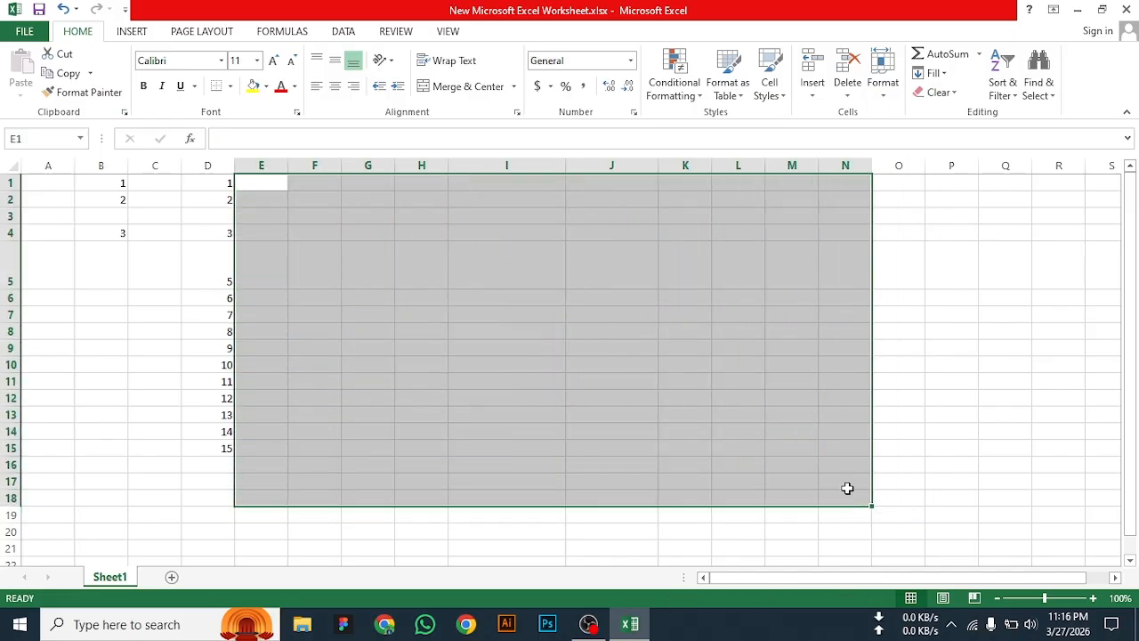
{"action": "left_click", "coordinate": [172, 255]}
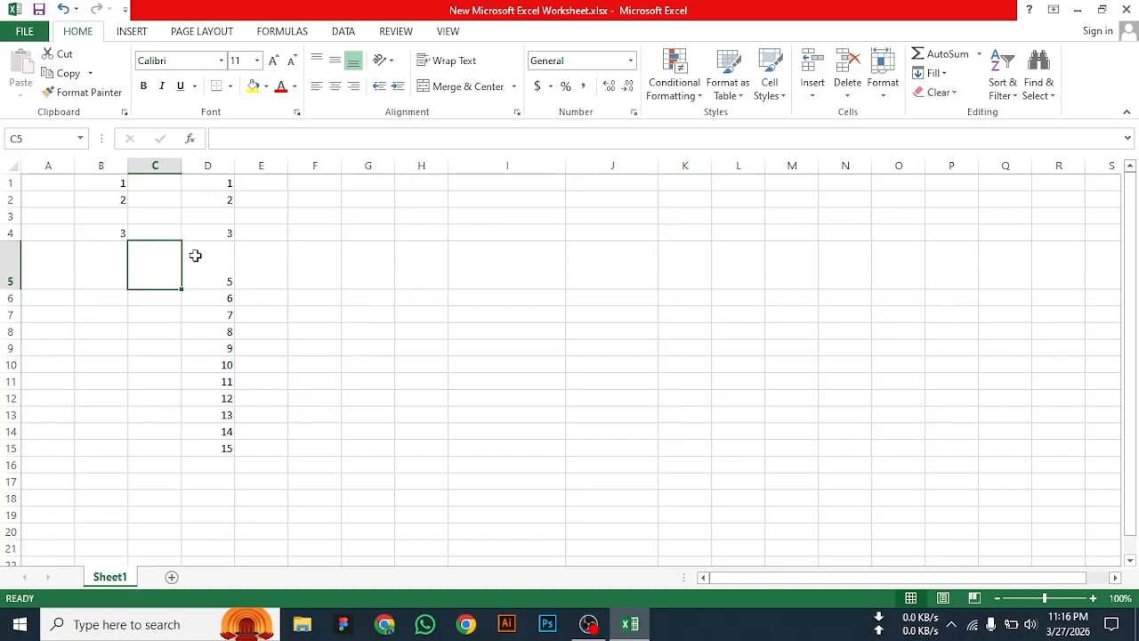
{"action": "left_click", "coordinate": [204, 267]}
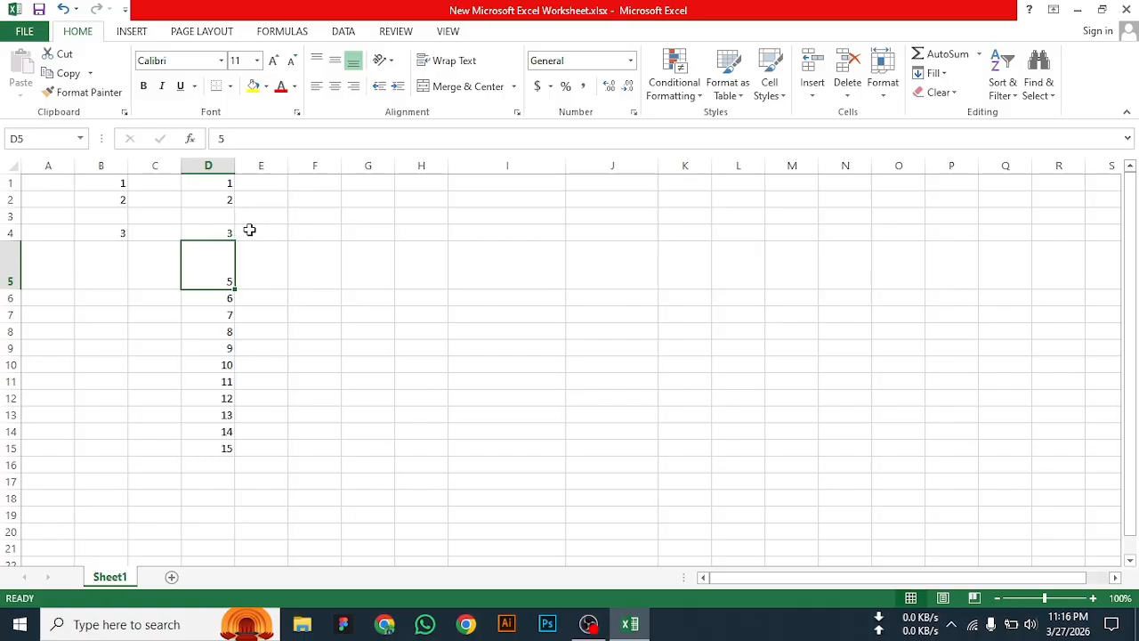
{"action": "left_click", "coordinate": [210, 467]}
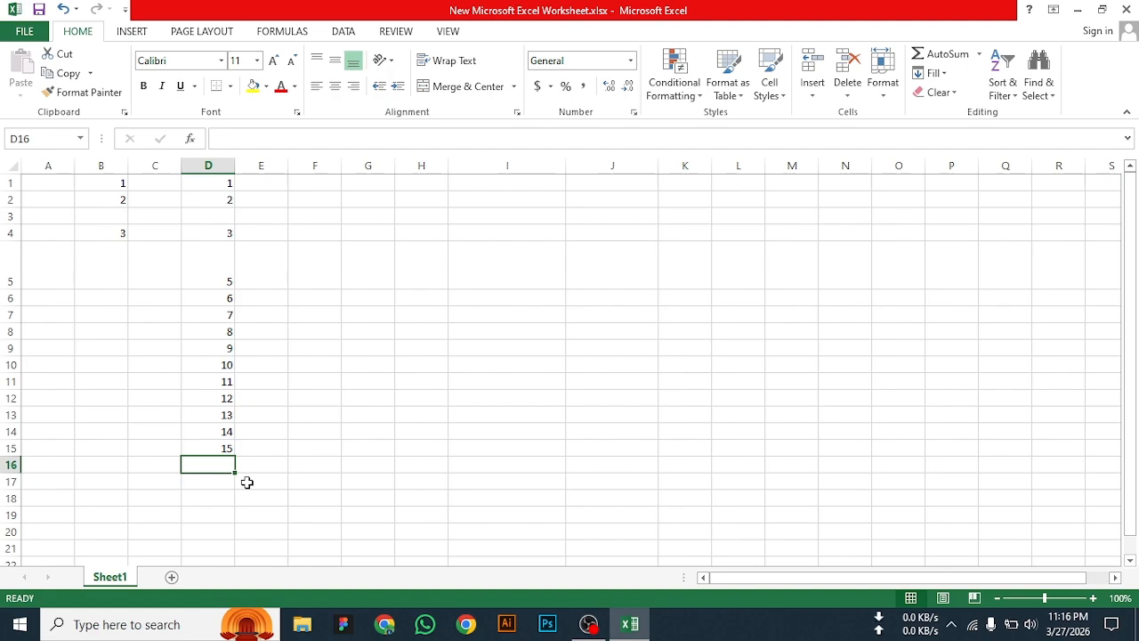
{"action": "left_click", "coordinate": [307, 414]}
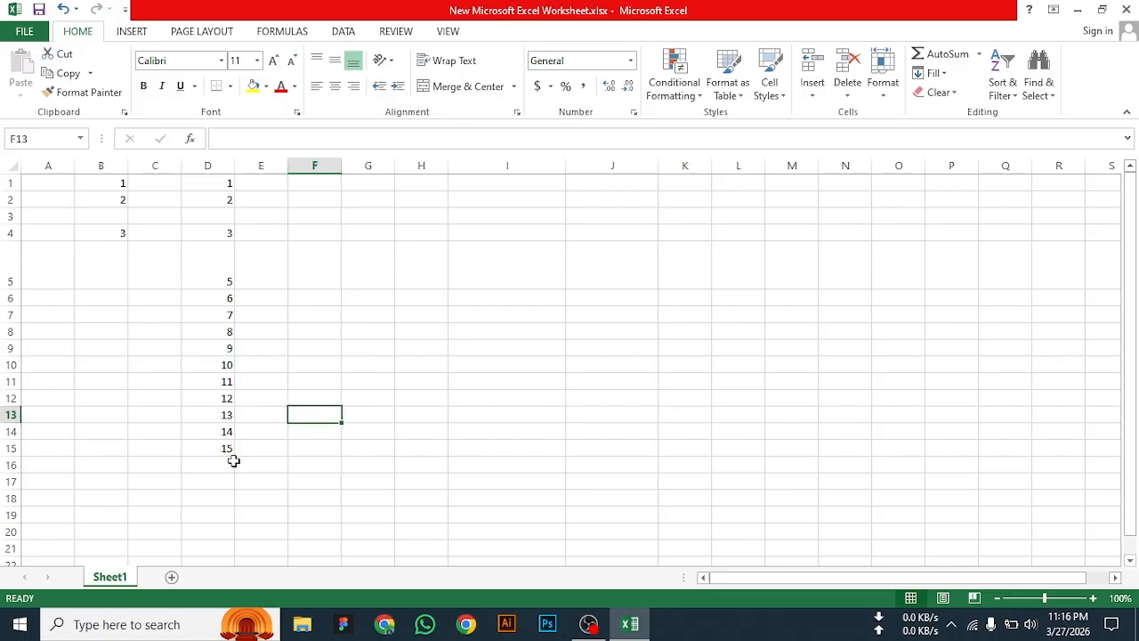
{"action": "left_click", "coordinate": [330, 254]}
{"action": "left_click", "coordinate": [372, 310]}
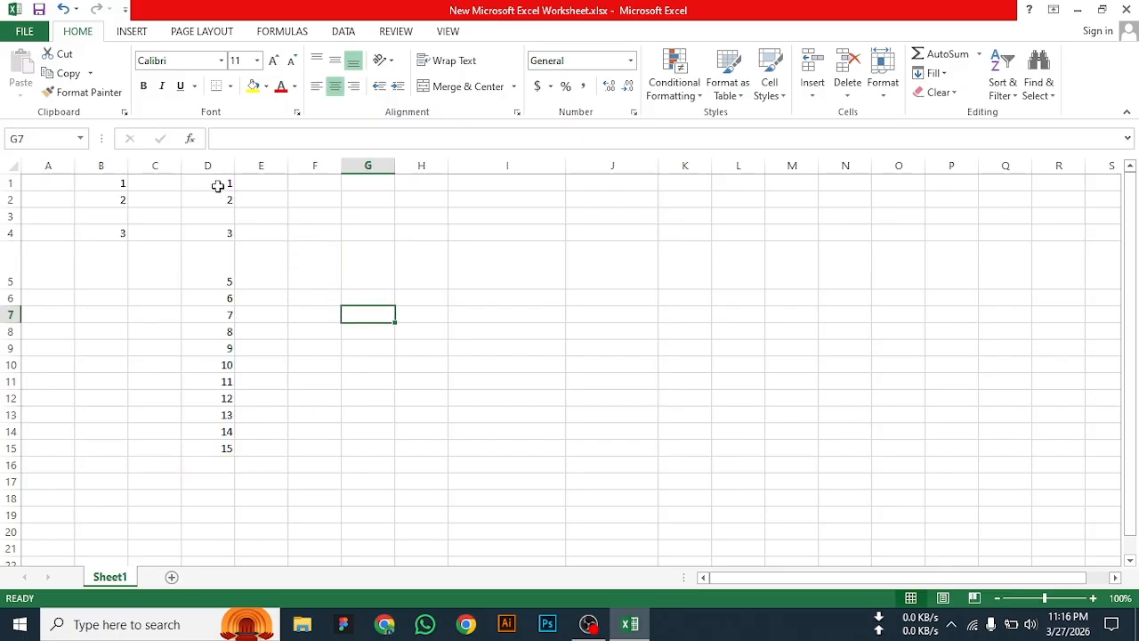
- Enter the formula =D1+D2+D5 in cell D16 to add three individual cells of the number list
{"action": "left_click", "coordinate": [207, 463]}
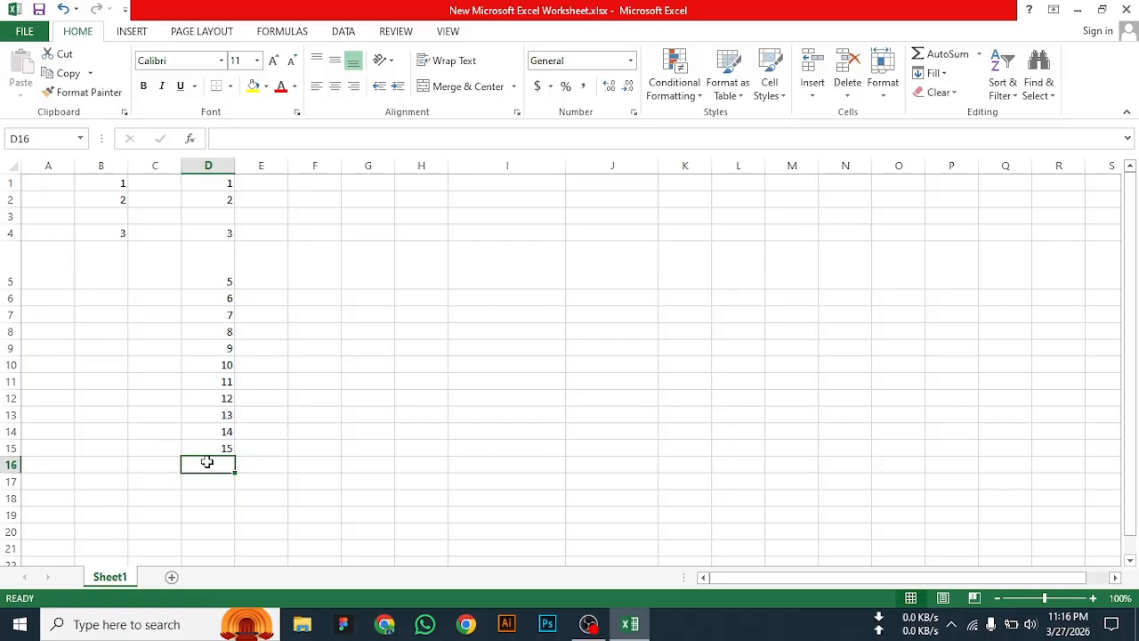
{"action": "type", "text": "="}
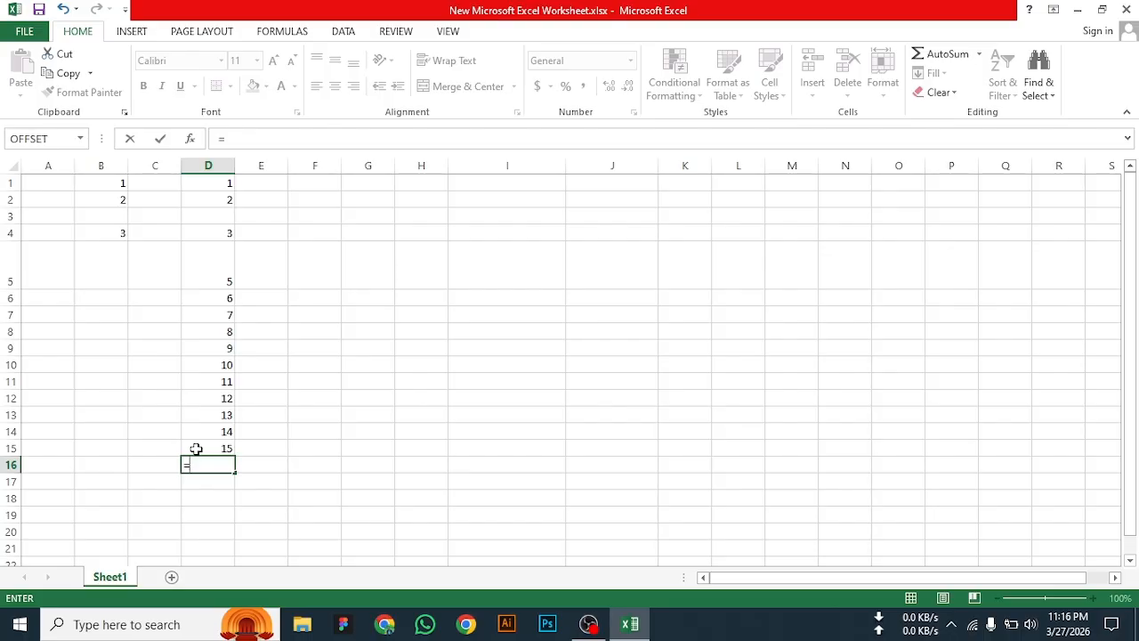
{"action": "left_click", "coordinate": [218, 183]}
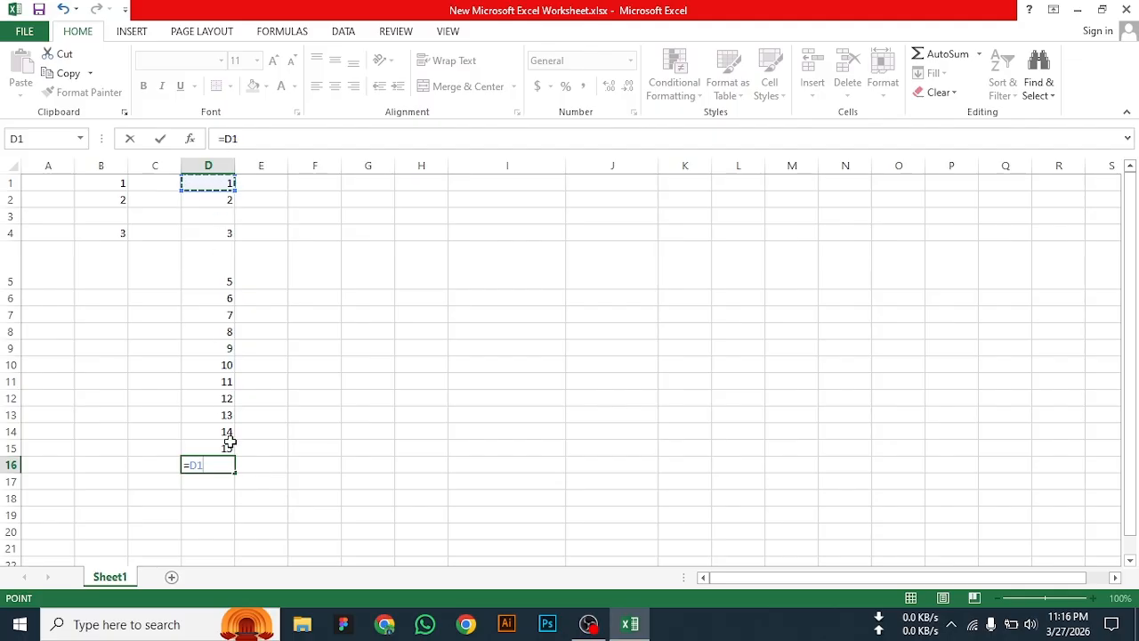
{"action": "type", "text": "+"}
{"action": "left_click", "coordinate": [217, 200]}
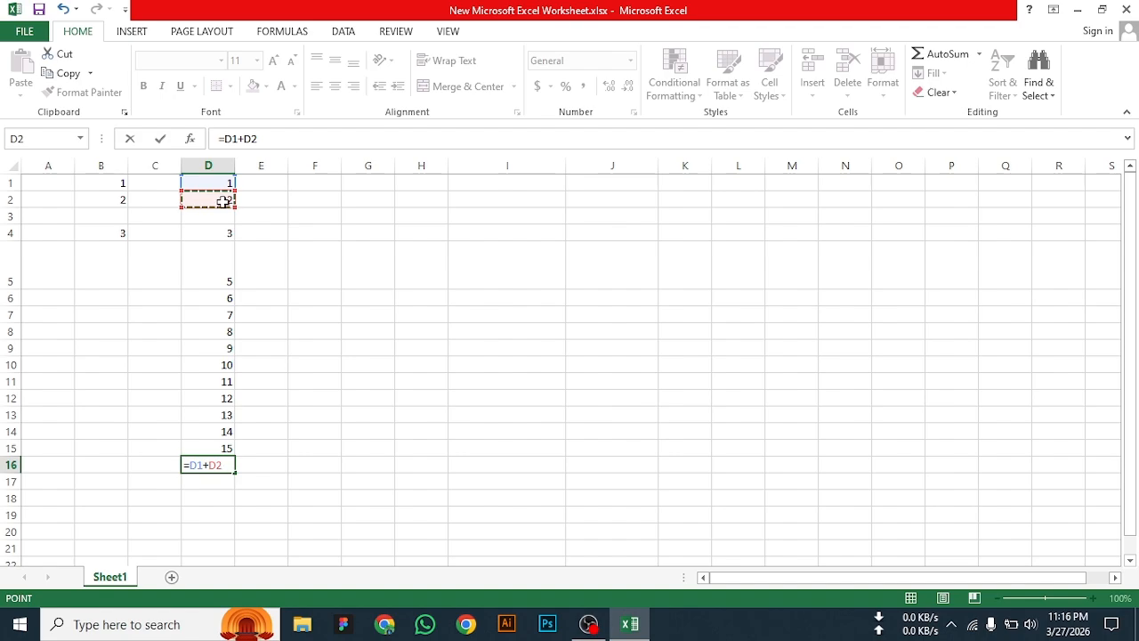
{"action": "type", "text": "+"}
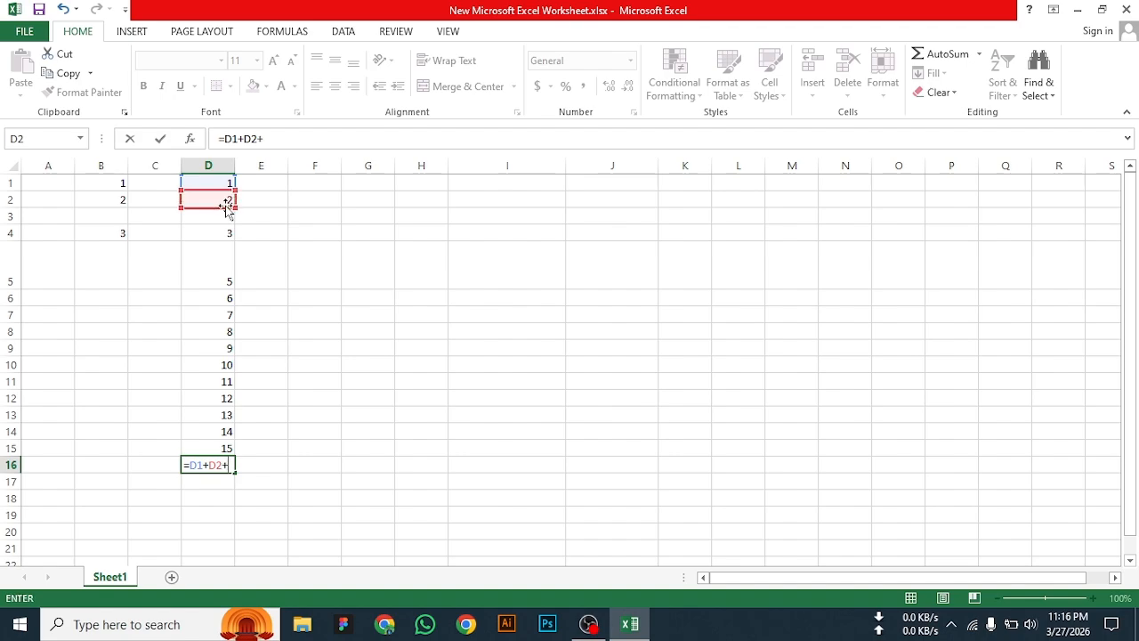
{"action": "left_click", "coordinate": [207, 269]}
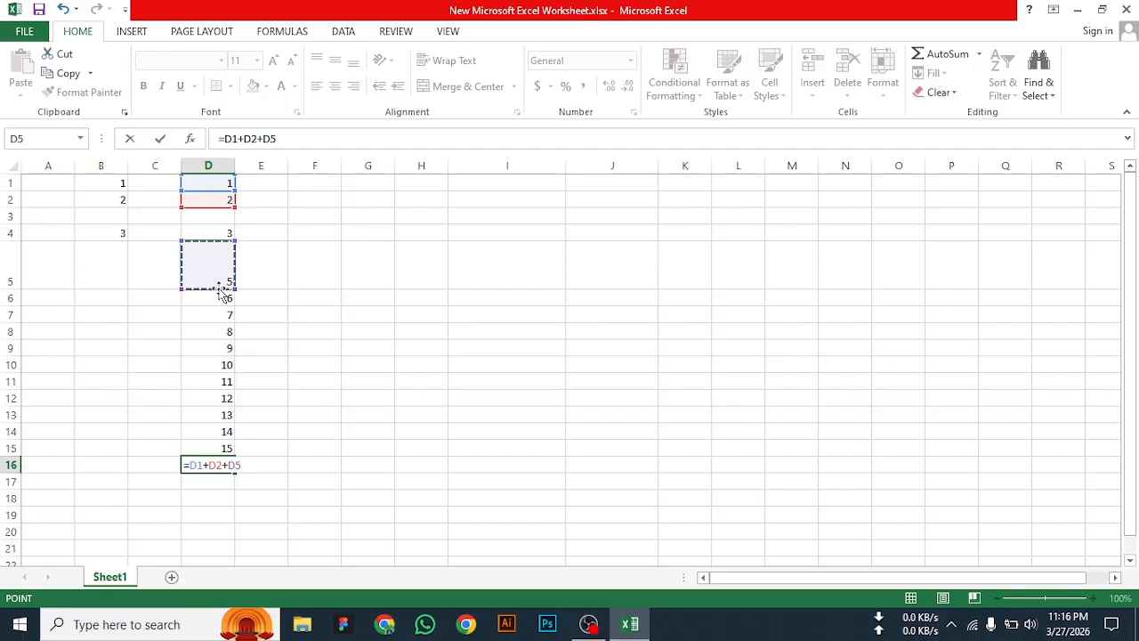
{"action": "key", "text": "Return"}
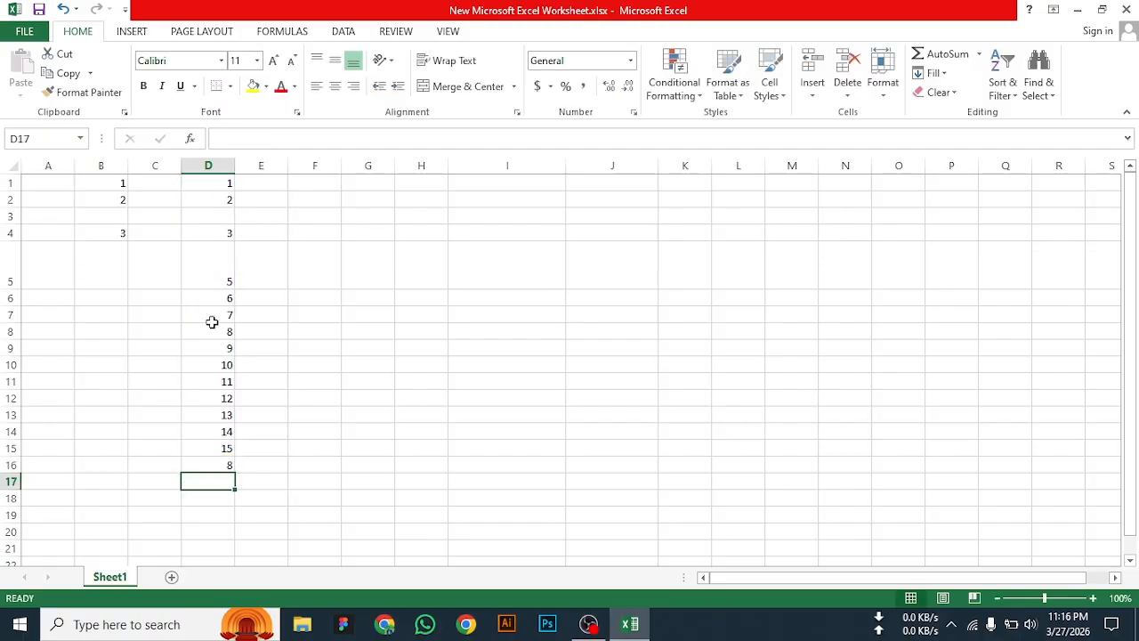
- Check the added cells D1 and D5, and delete the addition formula from cell D16
{"action": "left_click", "coordinate": [220, 184]}
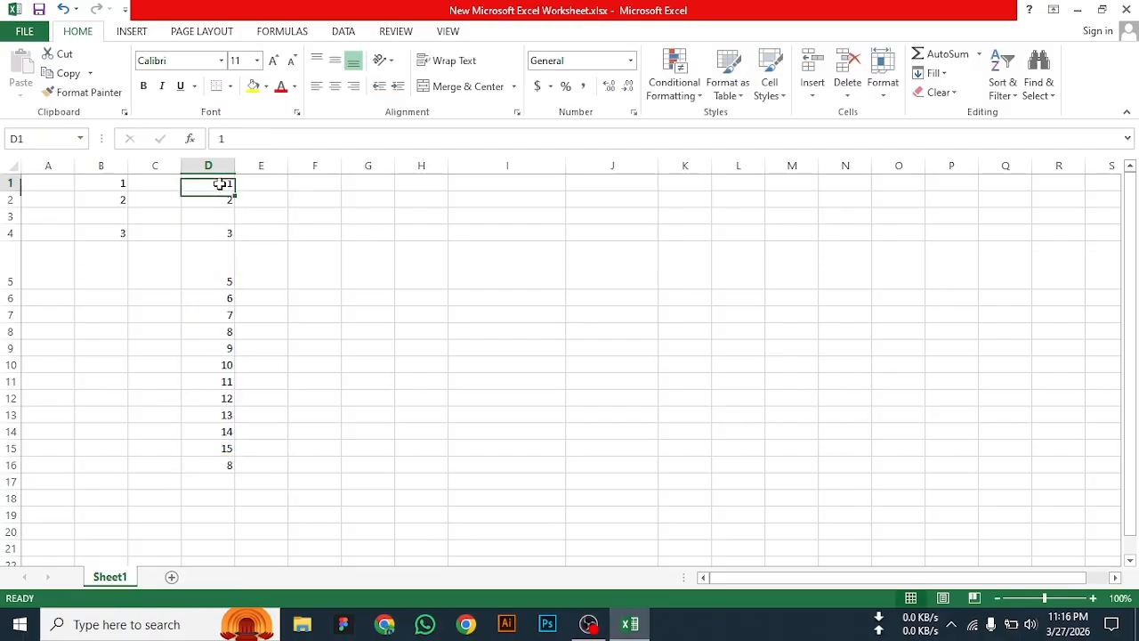
{"action": "left_click", "coordinate": [219, 258]}
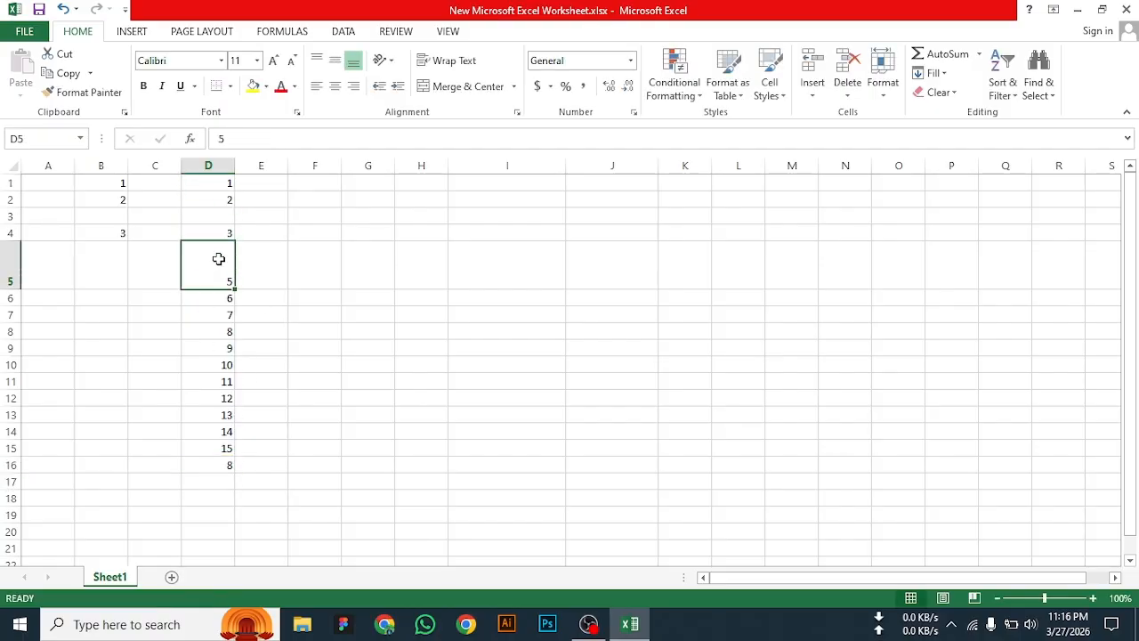
{"action": "left_click", "coordinate": [217, 464]}
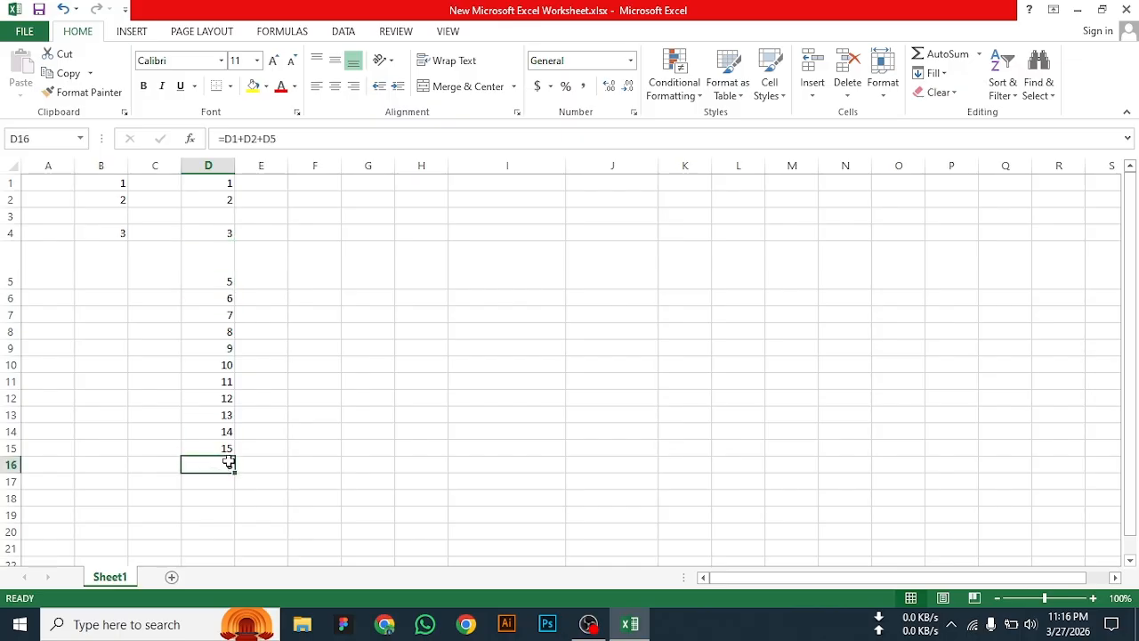
{"action": "key", "text": "Delete"}
{"action": "left_click", "coordinate": [315, 463]}
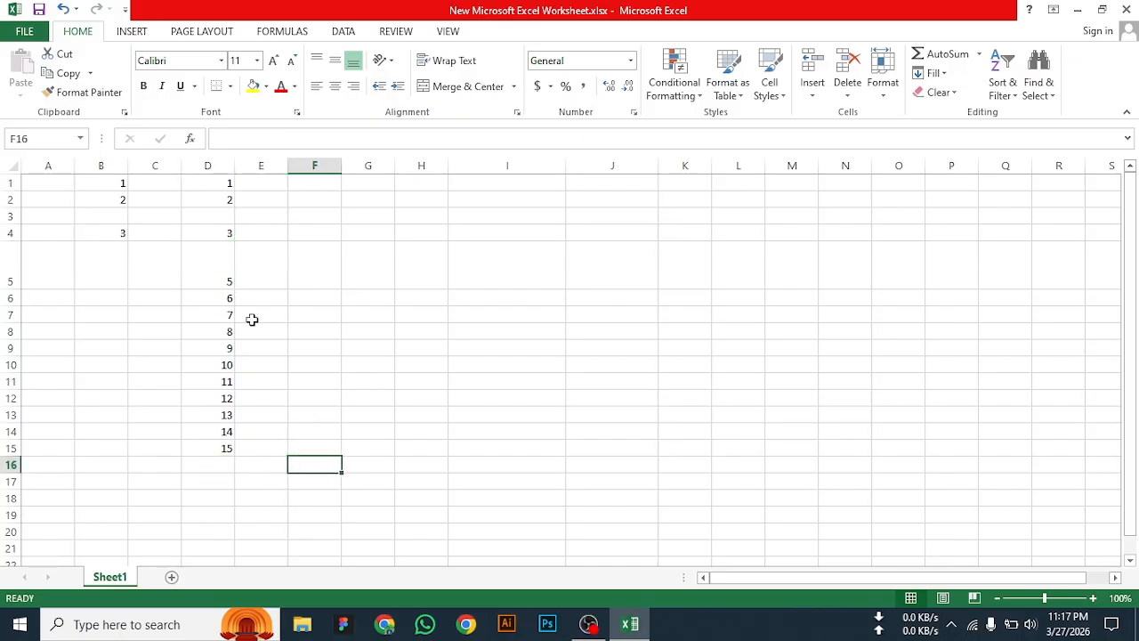
- Total the number list in column D by entering =SUM(D1:D15) in cell D16
{"action": "left_click", "coordinate": [216, 464]}
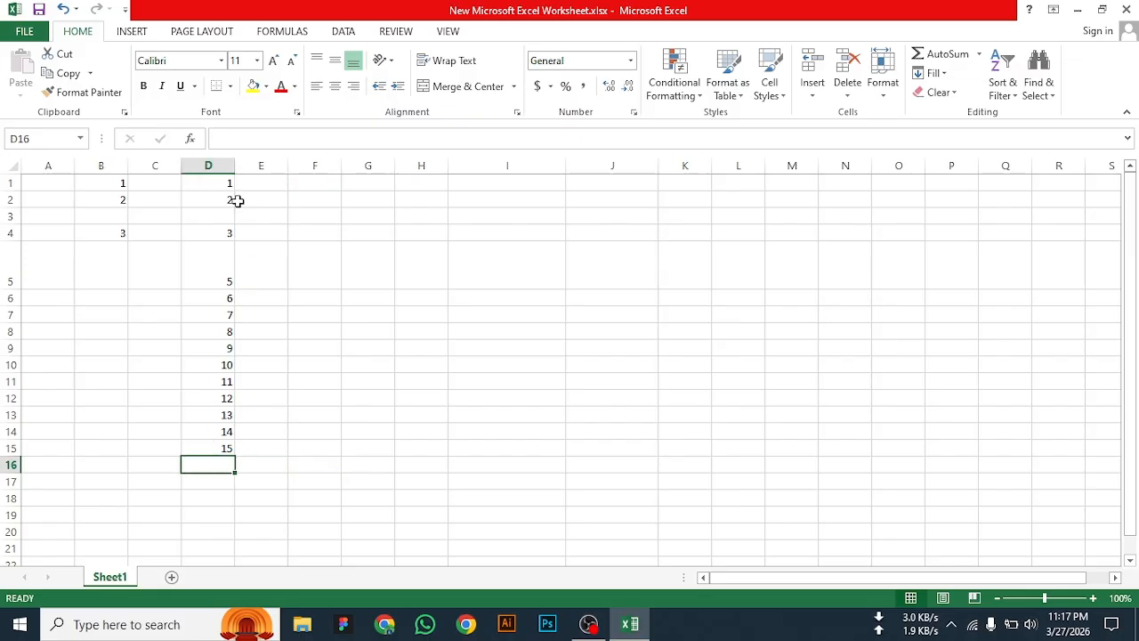
{"action": "type", "text": "="}
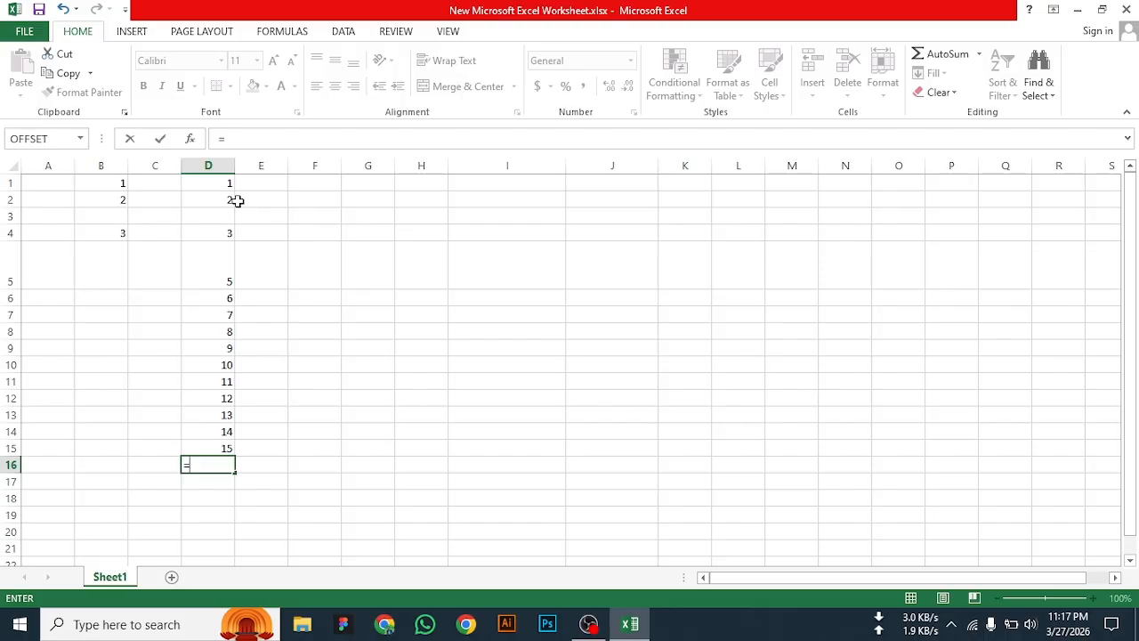
{"action": "type", "text": "sum"}
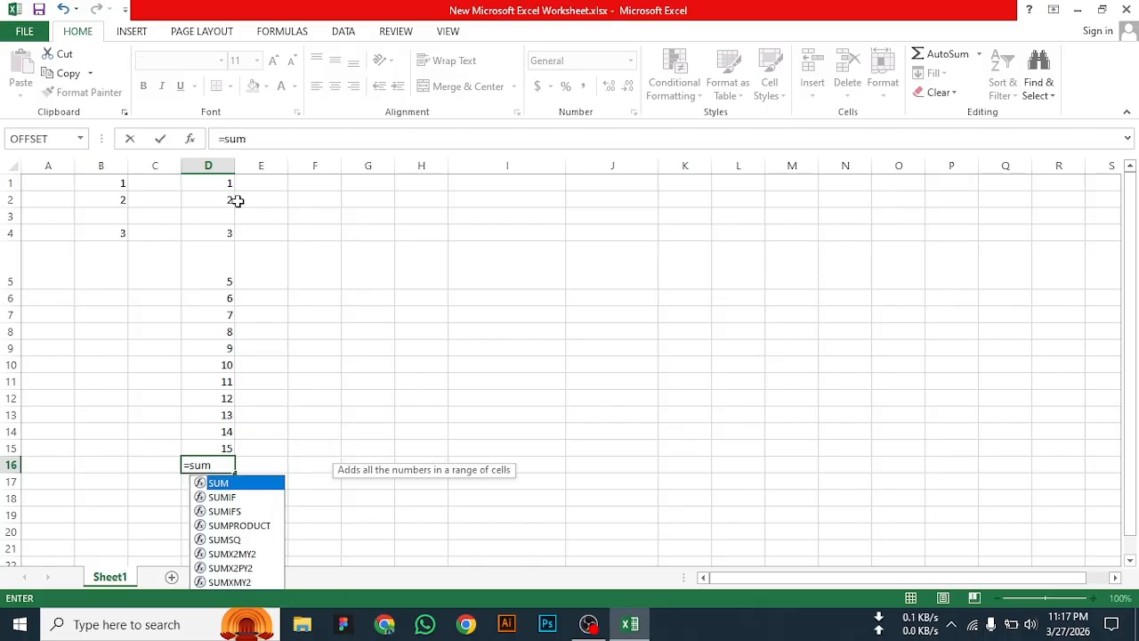
{"action": "type", "text": "("}
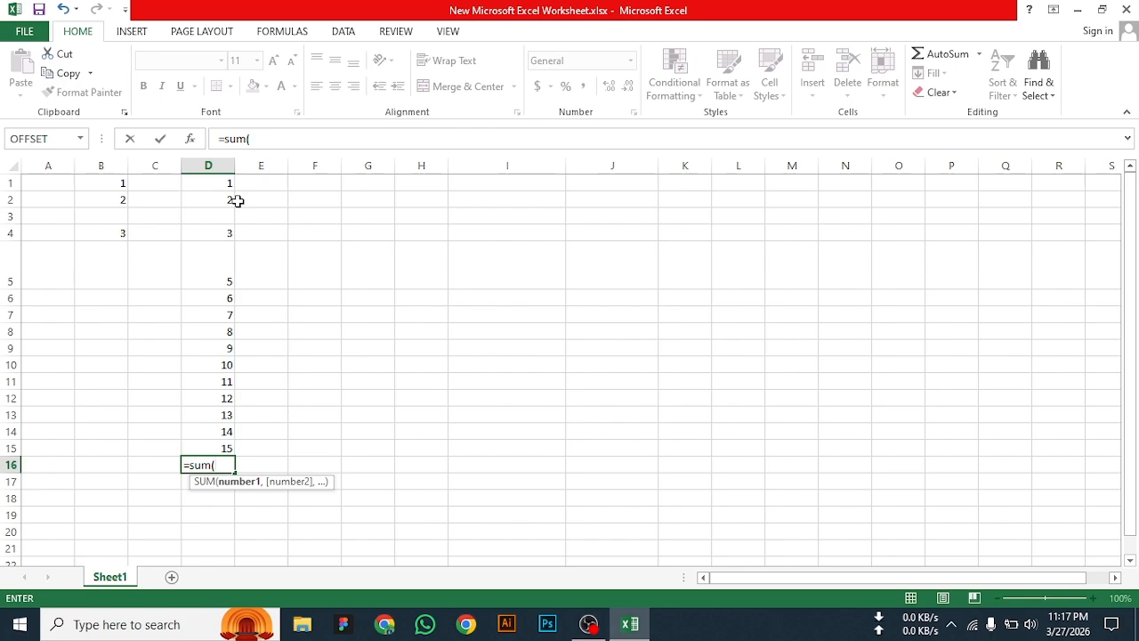
{"action": "left_click_drag", "start_coordinate": [215, 182], "coordinate": [215, 448]}
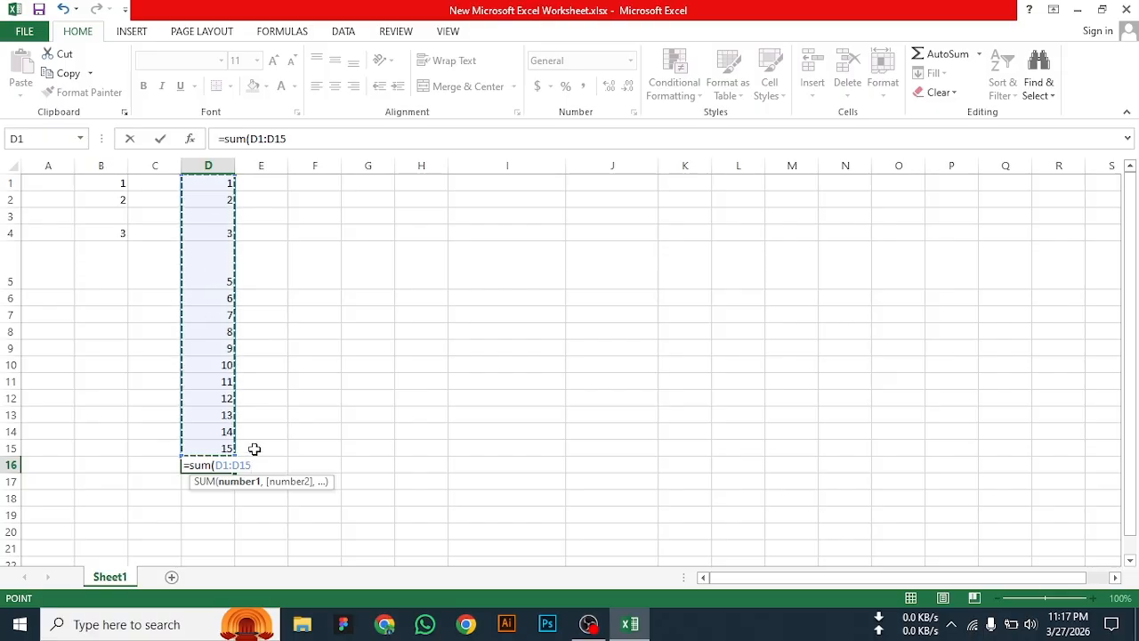
{"action": "type", "text": ")"}
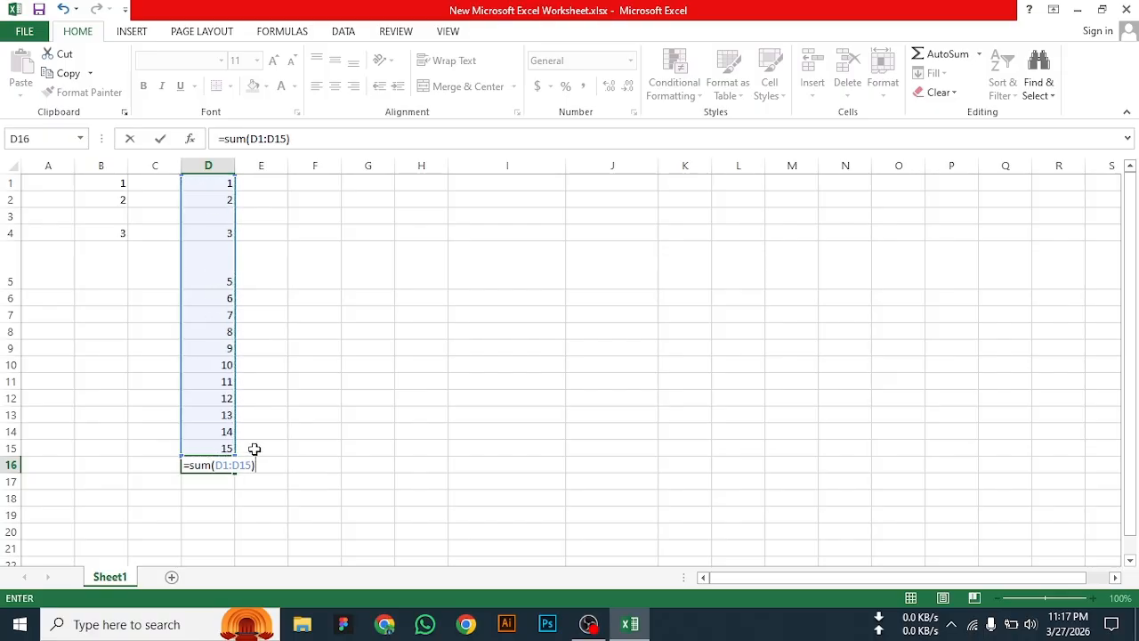
{"action": "key", "text": "Return"}
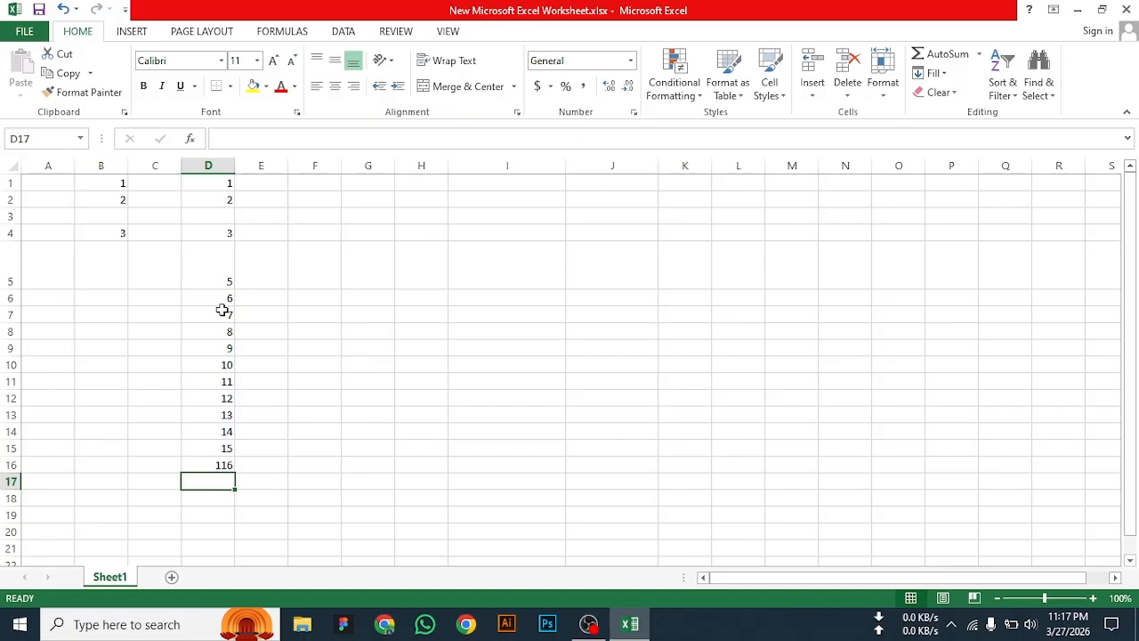
- Inspect the SUM formula in cell D16 and clear that cell
{"action": "left_click", "coordinate": [222, 465]}
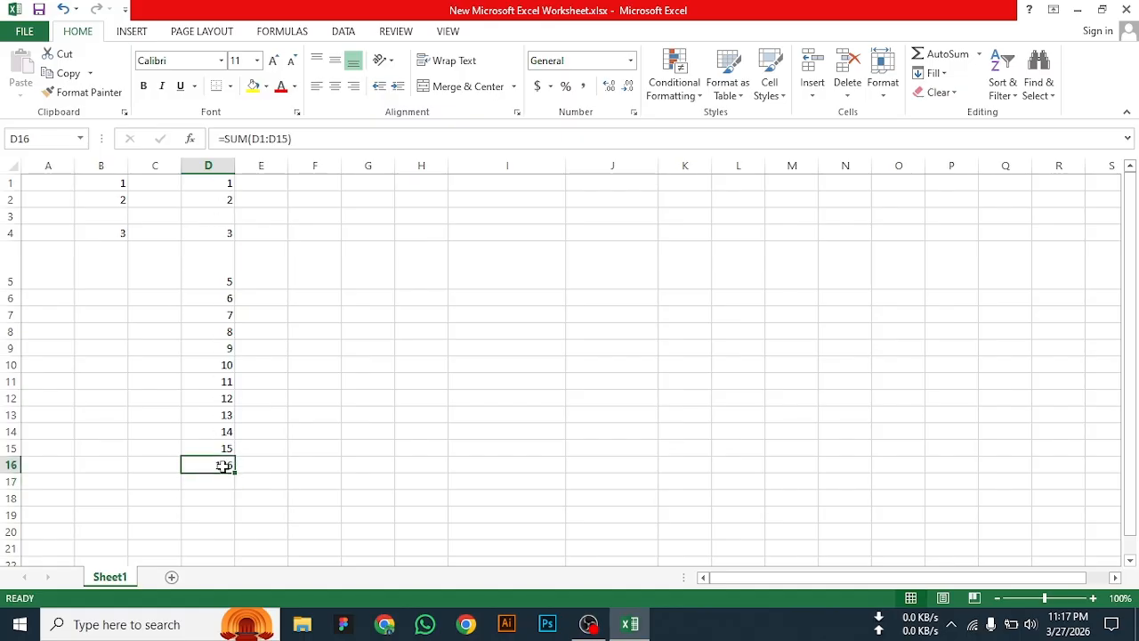
{"action": "double_click", "coordinate": [222, 466]}
{"action": "left_click", "coordinate": [322, 489]}
{"action": "left_click", "coordinate": [210, 465]}
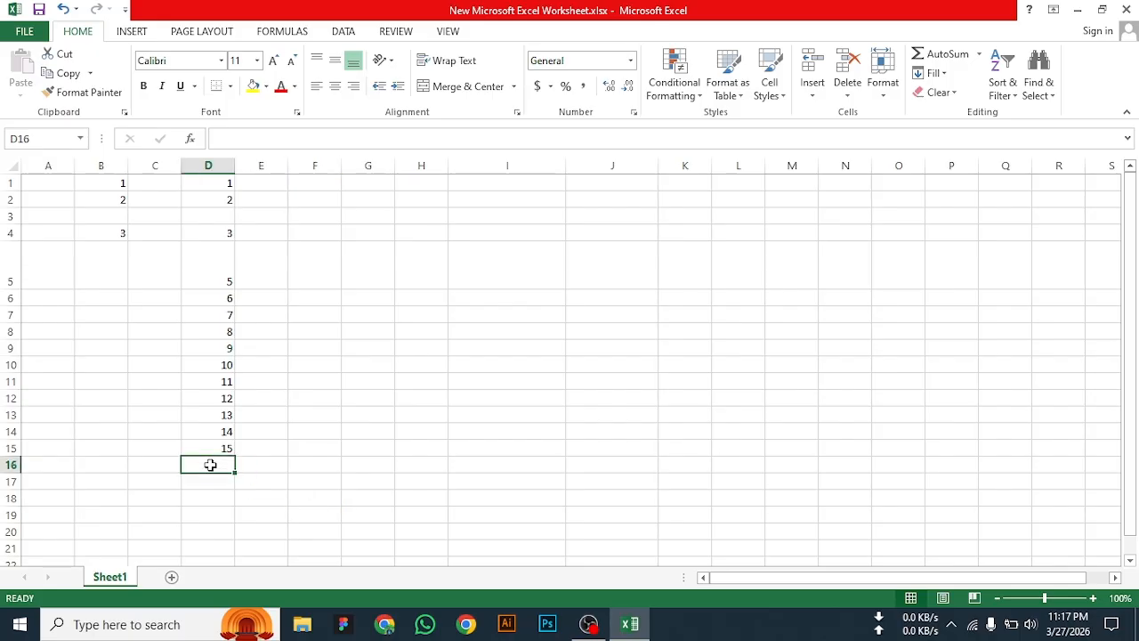
- Enter a formula in D16 that adds D1, D2 and each cell from D4 through D15 individually with plus signs
{"action": "type", "text": "="}
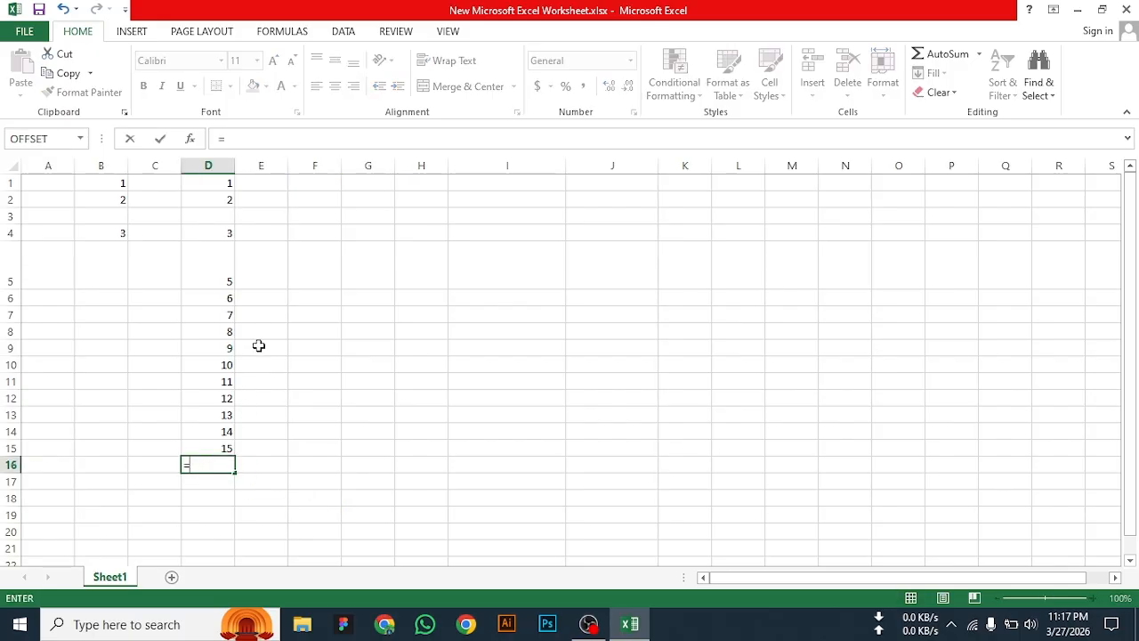
{"action": "left_click", "coordinate": [218, 184]}
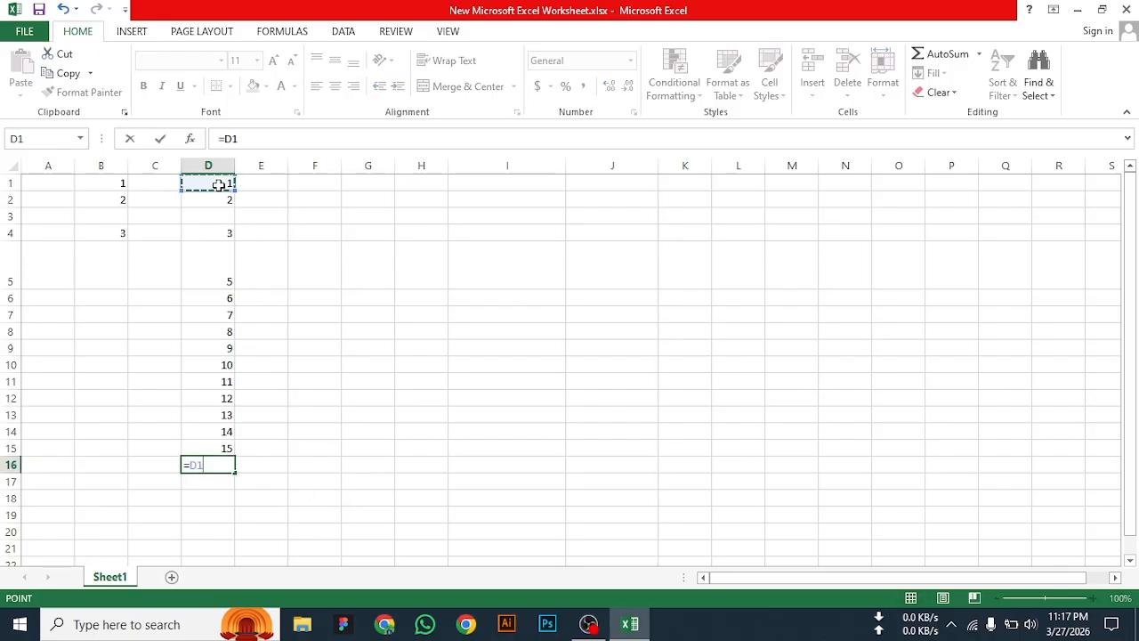
{"action": "type", "text": "+"}
{"action": "left_click", "coordinate": [211, 202]}
{"action": "type", "text": "+"}
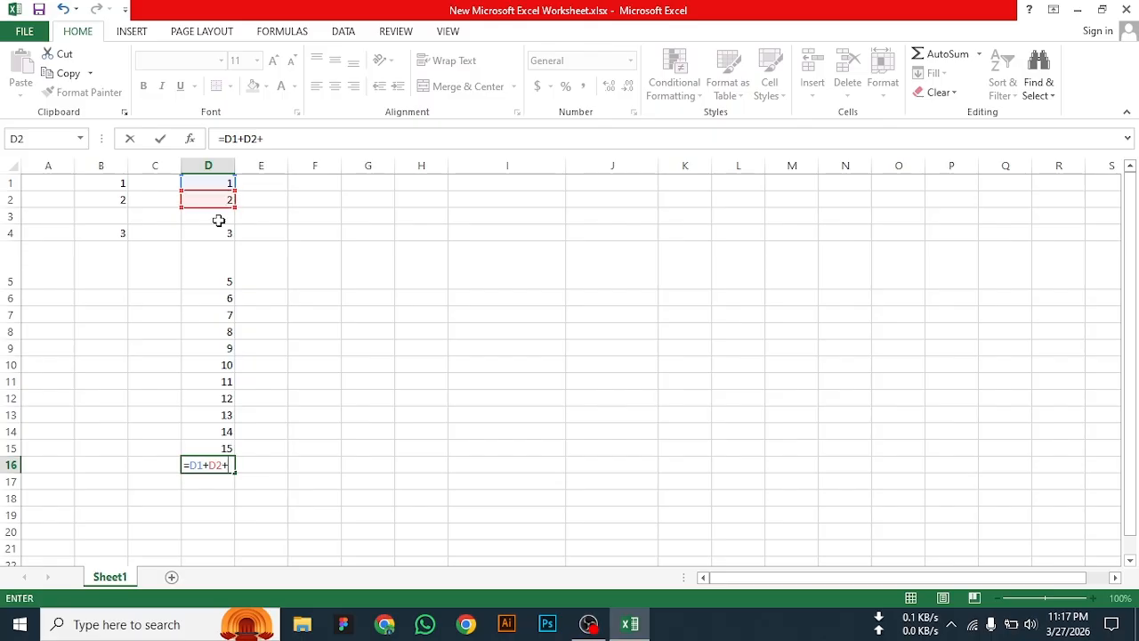
{"action": "left_click", "coordinate": [219, 233]}
{"action": "type", "text": "+"}
{"action": "left_click", "coordinate": [215, 271]}
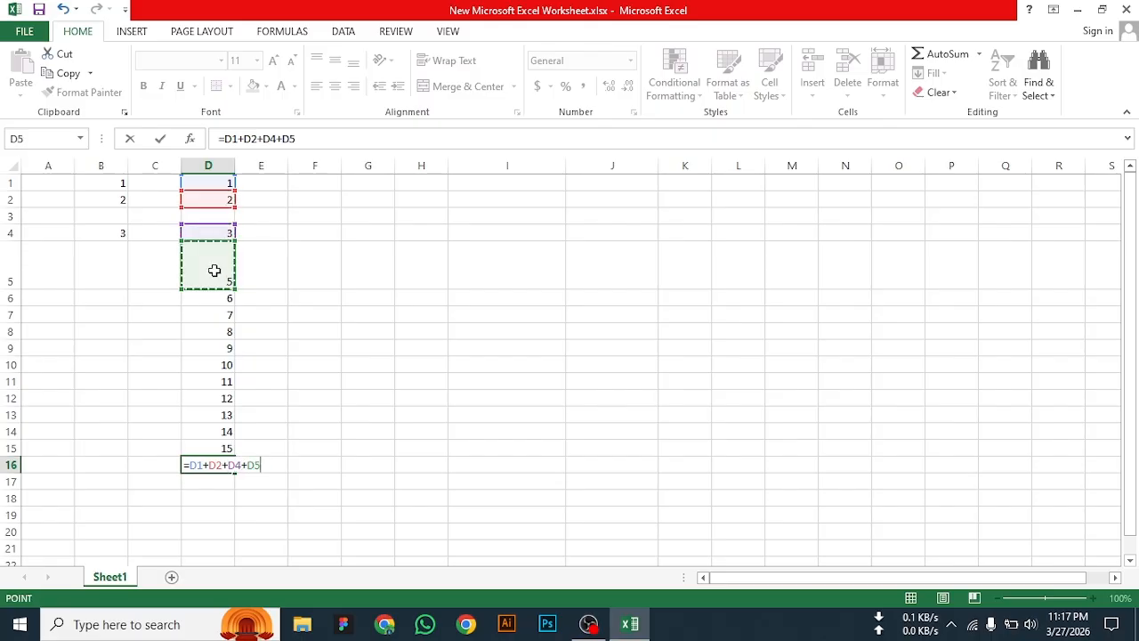
{"action": "type", "text": "+"}
{"action": "left_click", "coordinate": [211, 300]}
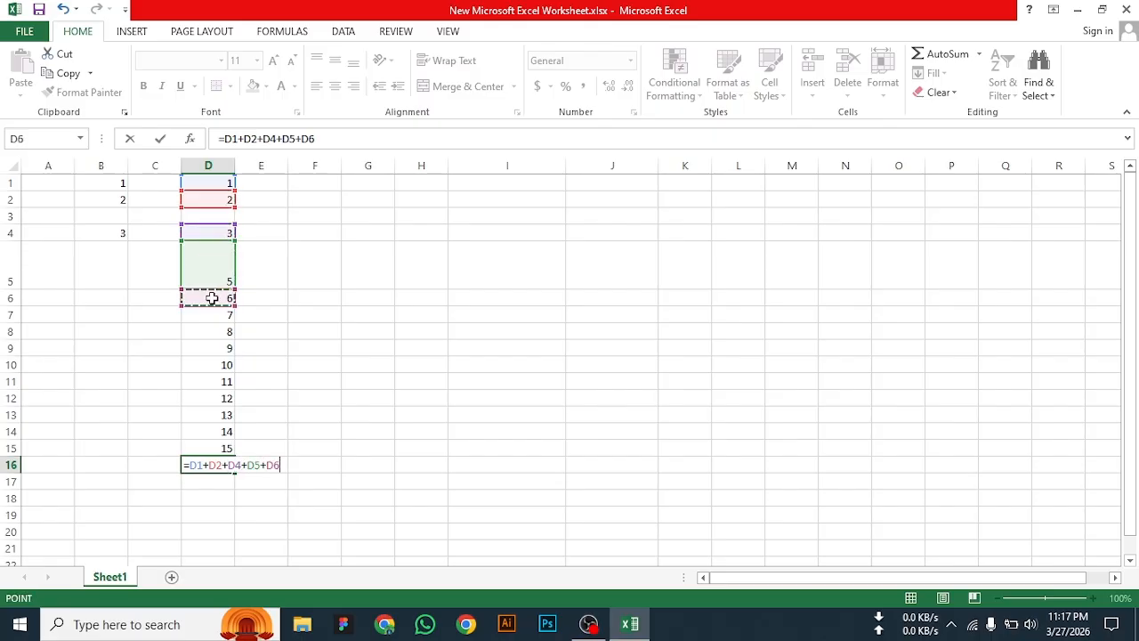
{"action": "type", "text": "+"}
{"action": "left_click", "coordinate": [216, 315]}
{"action": "type", "text": "+"}
{"action": "left_click", "coordinate": [219, 333]}
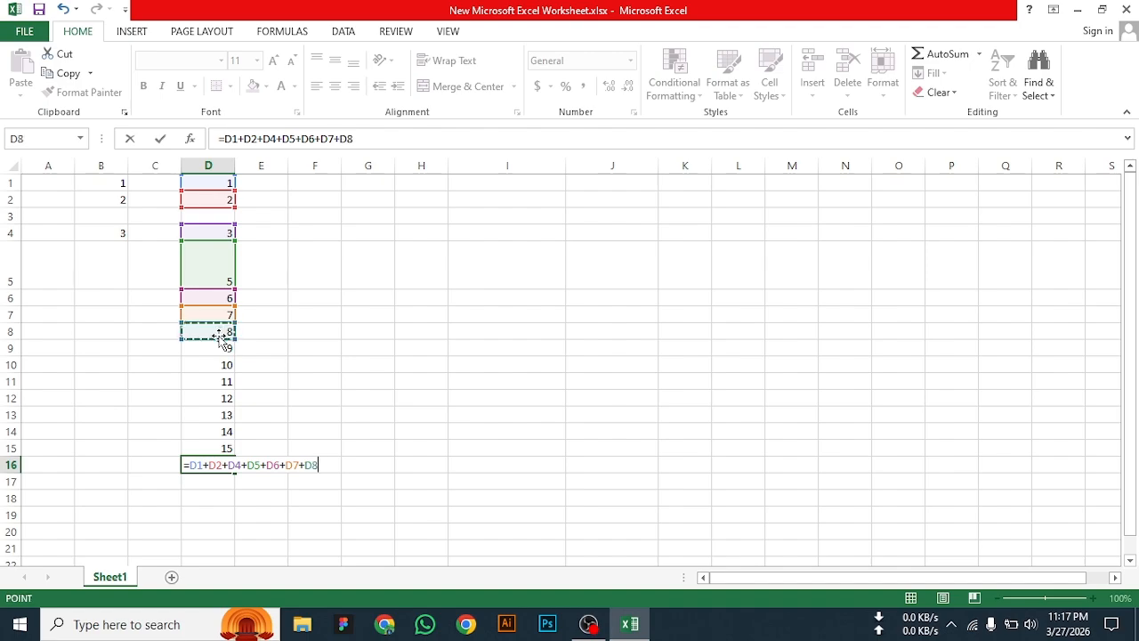
{"action": "type", "text": "+"}
{"action": "left_click", "coordinate": [222, 348]}
{"action": "type", "text": "+"}
{"action": "left_click", "coordinate": [218, 365]}
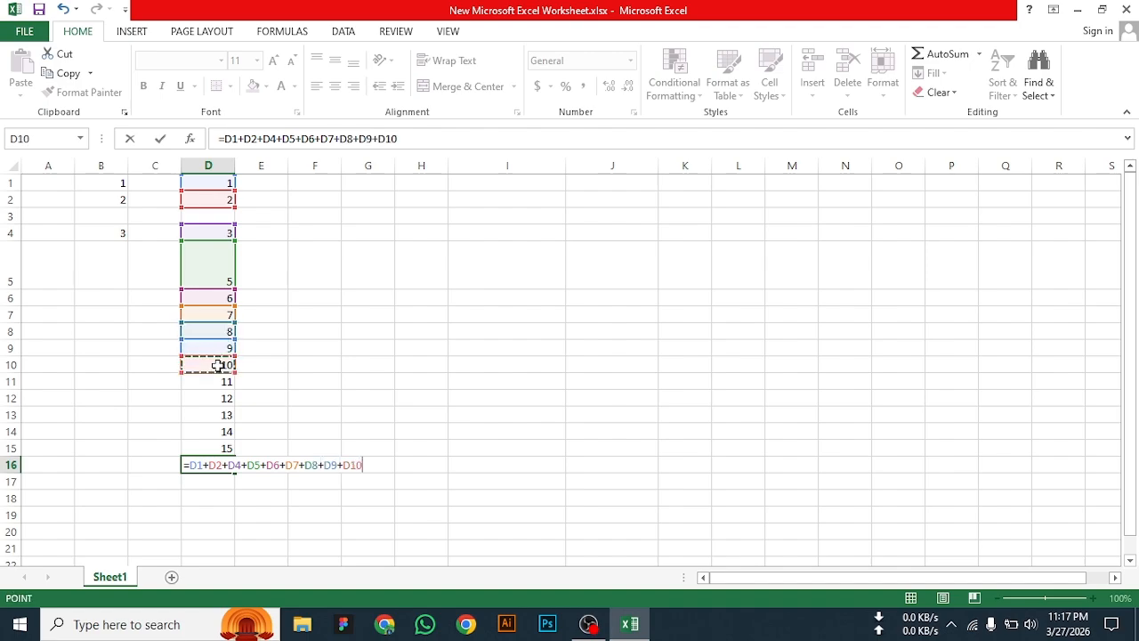
{"action": "type", "text": "+"}
{"action": "left_click", "coordinate": [217, 382]}
{"action": "type", "text": "+"}
{"action": "left_click", "coordinate": [216, 398]}
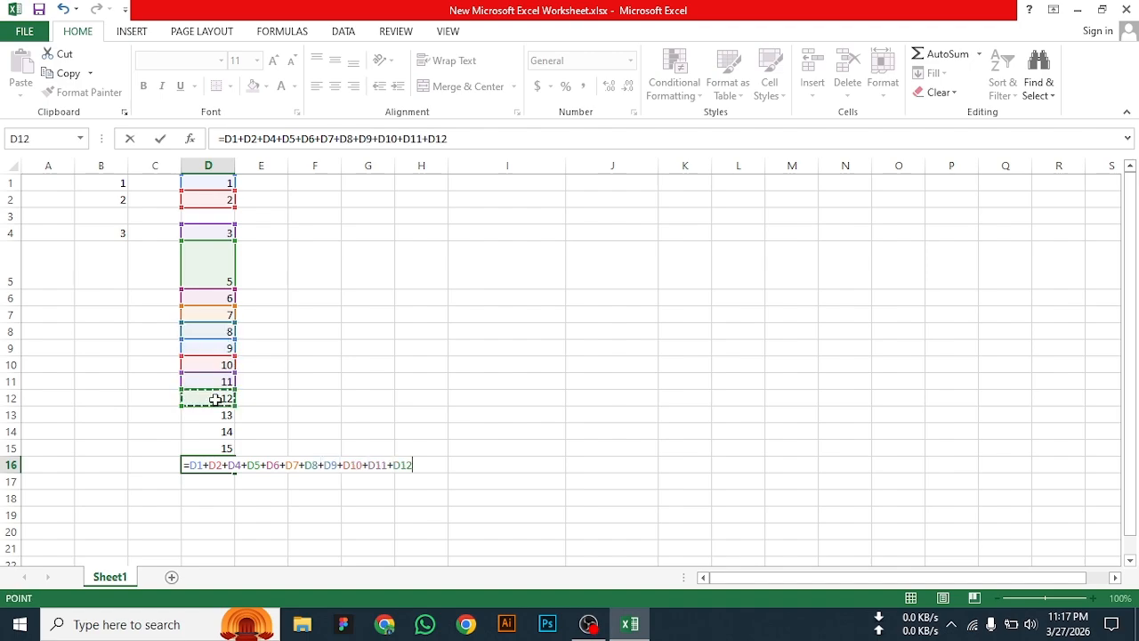
{"action": "type", "text": "+"}
{"action": "left_click", "coordinate": [211, 415]}
{"action": "type", "text": "+"}
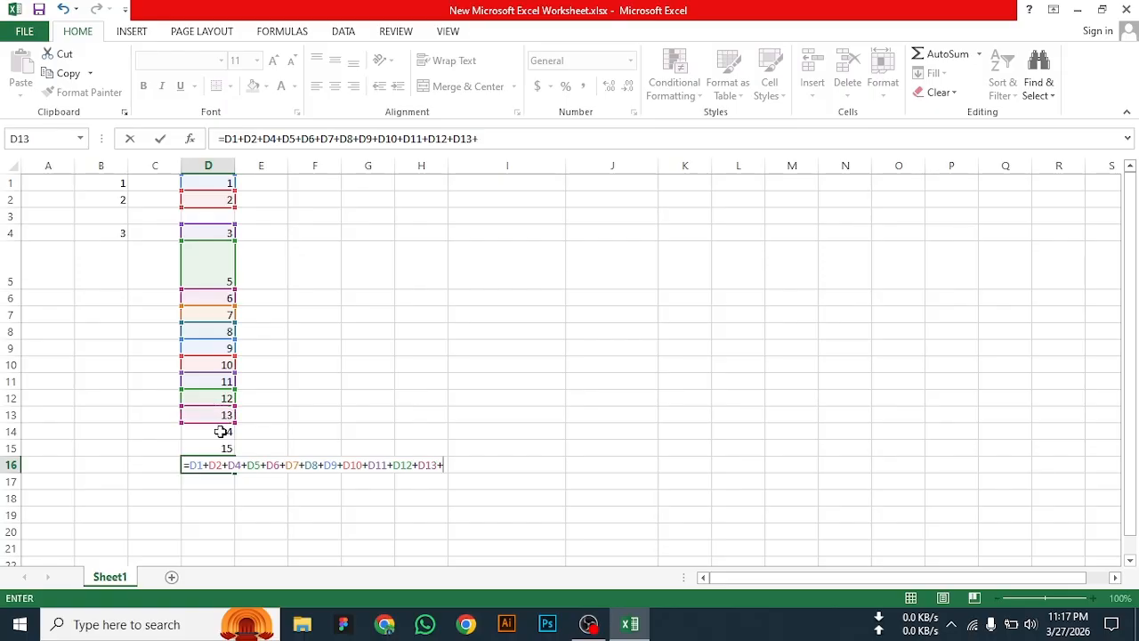
{"action": "left_click", "coordinate": [221, 432]}
{"action": "type", "text": "+"}
{"action": "left_click", "coordinate": [222, 447]}
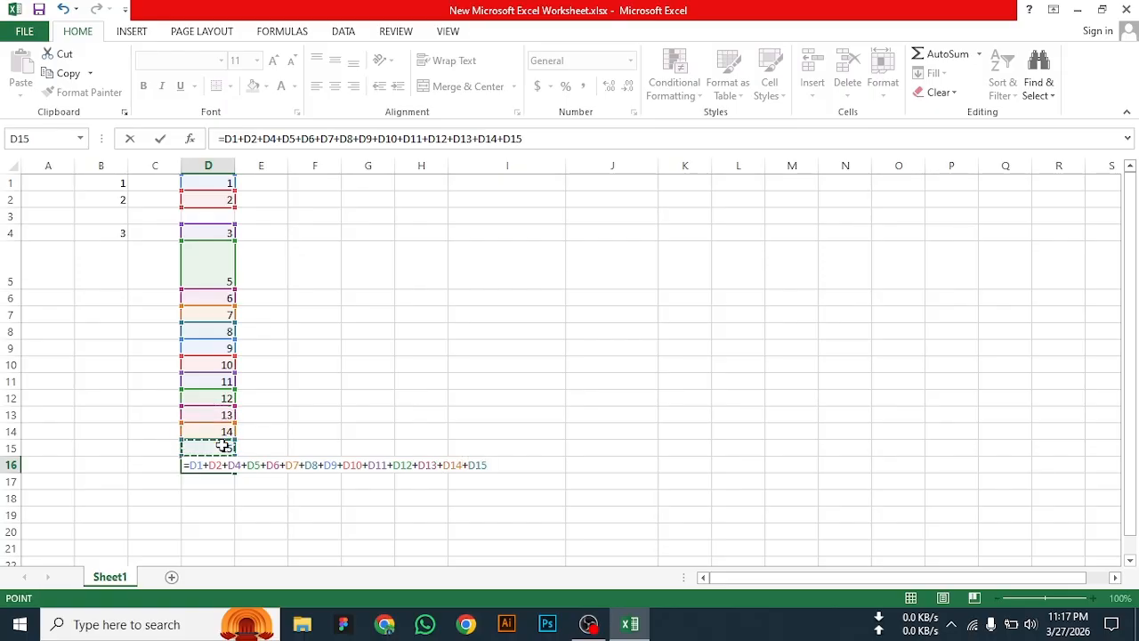
{"action": "key", "text": "Return"}
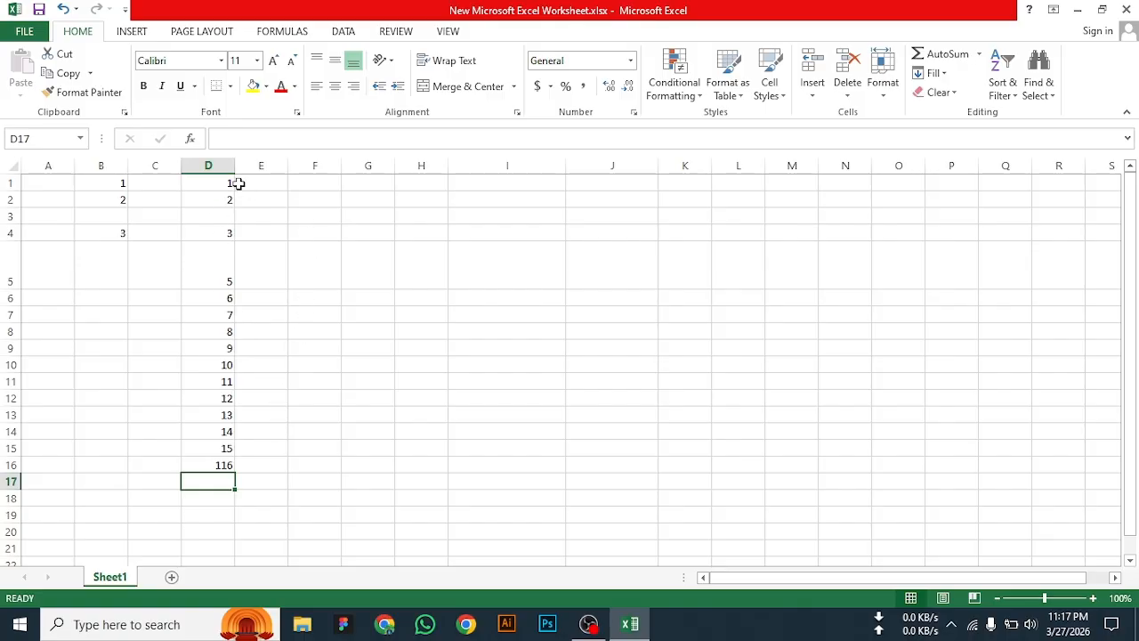
{"action": "left_click", "coordinate": [313, 184]}
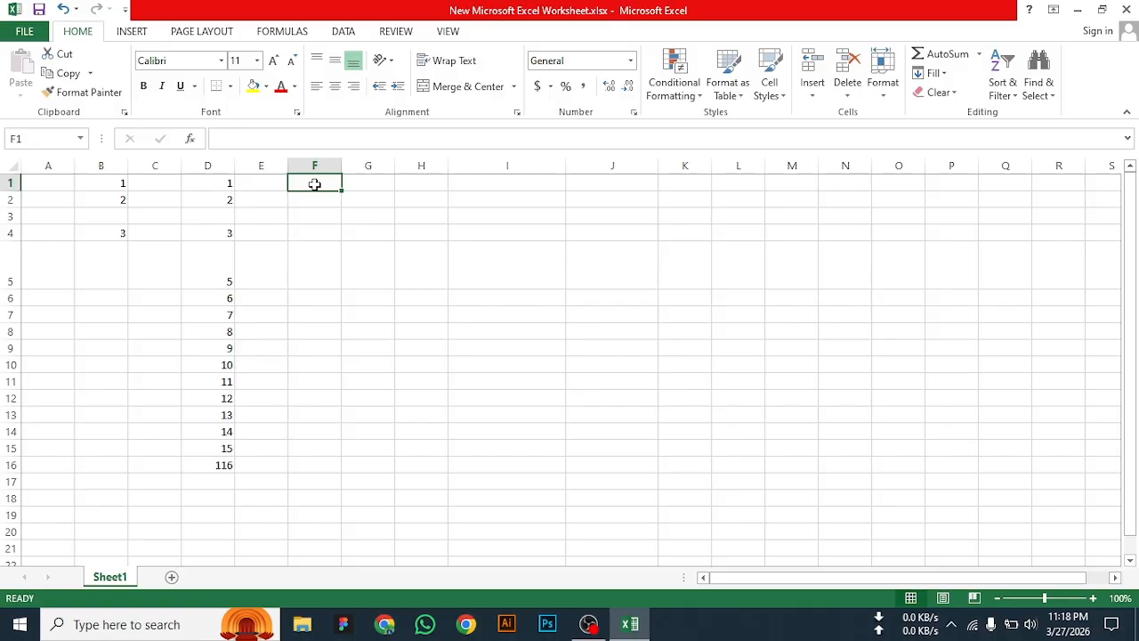
- Enter the subtraction formula =D2-D1 in cell F1
{"action": "type", "text": "="}
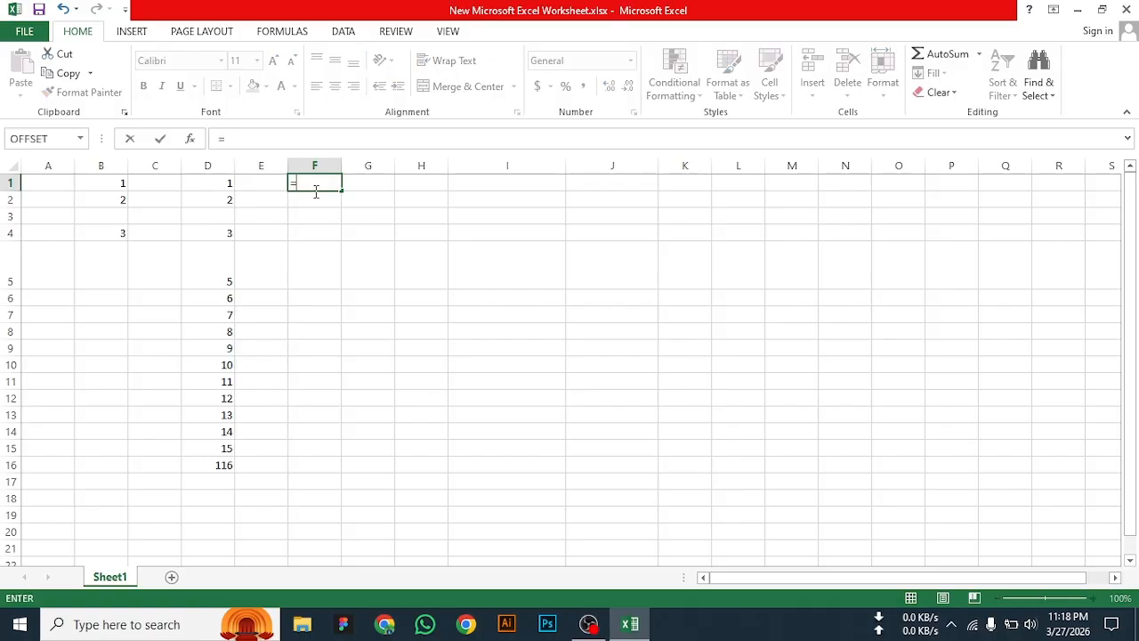
{"action": "left_click", "coordinate": [216, 202]}
{"action": "type", "text": "-"}
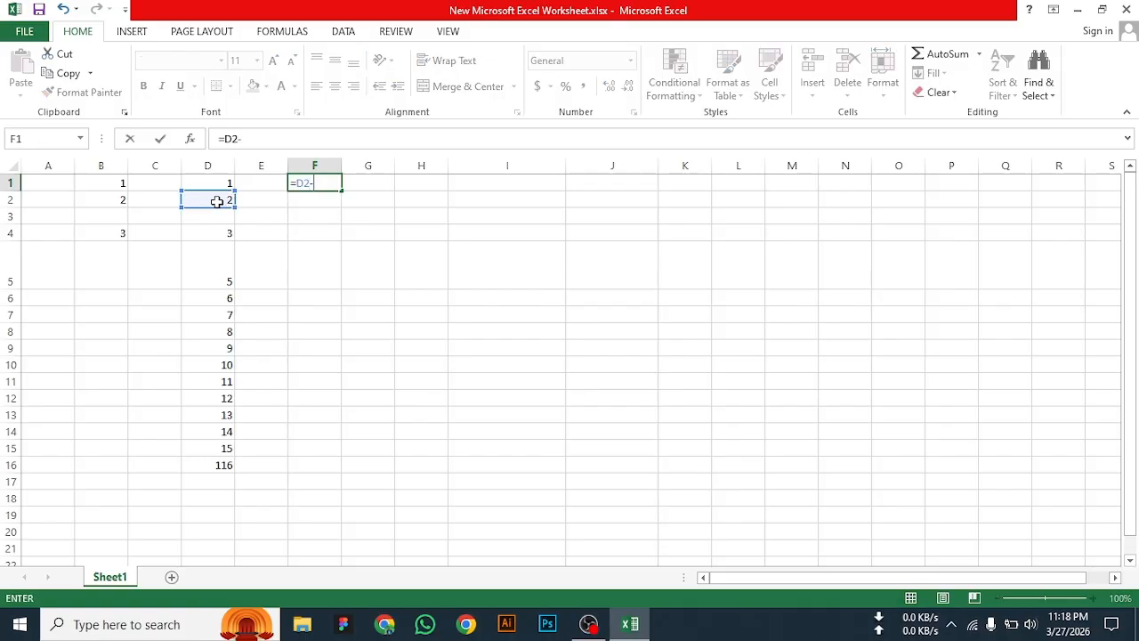
{"action": "left_click", "coordinate": [212, 183]}
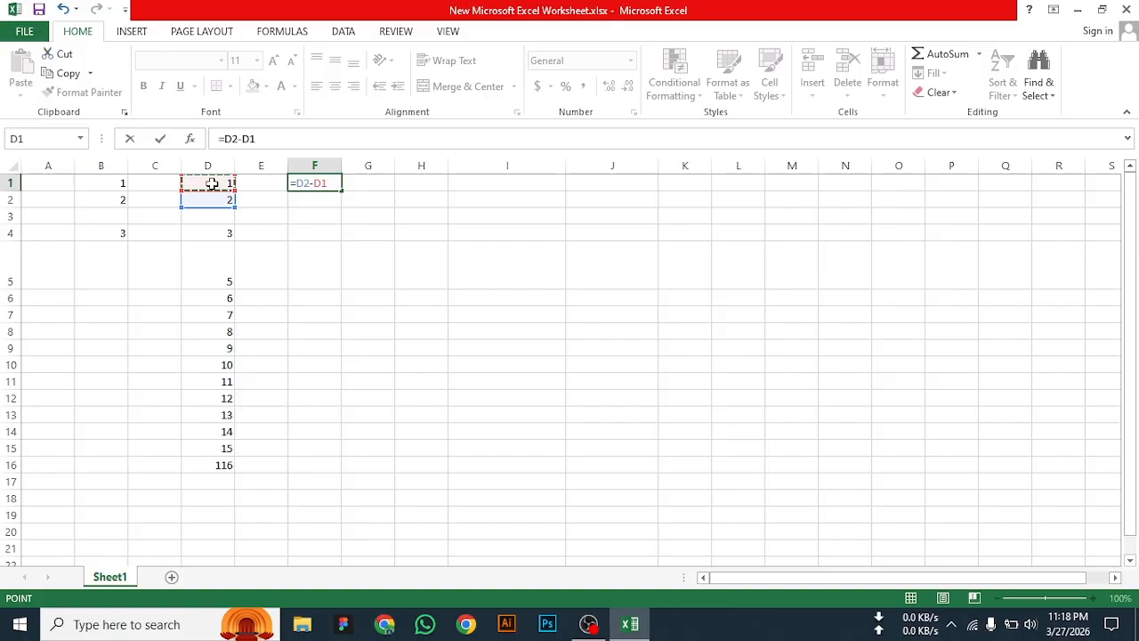
{"action": "key", "text": "Return"}
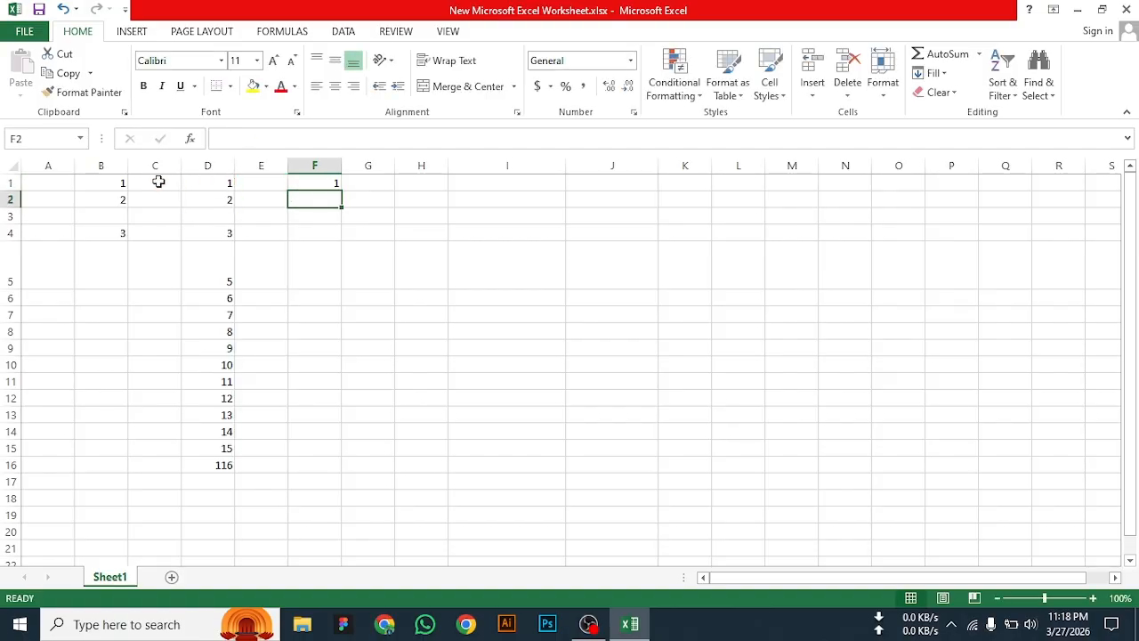
- Enter the formula =D5-D1 in cell F5 and check it
{"action": "left_click", "coordinate": [321, 265]}
{"action": "type", "text": "="}
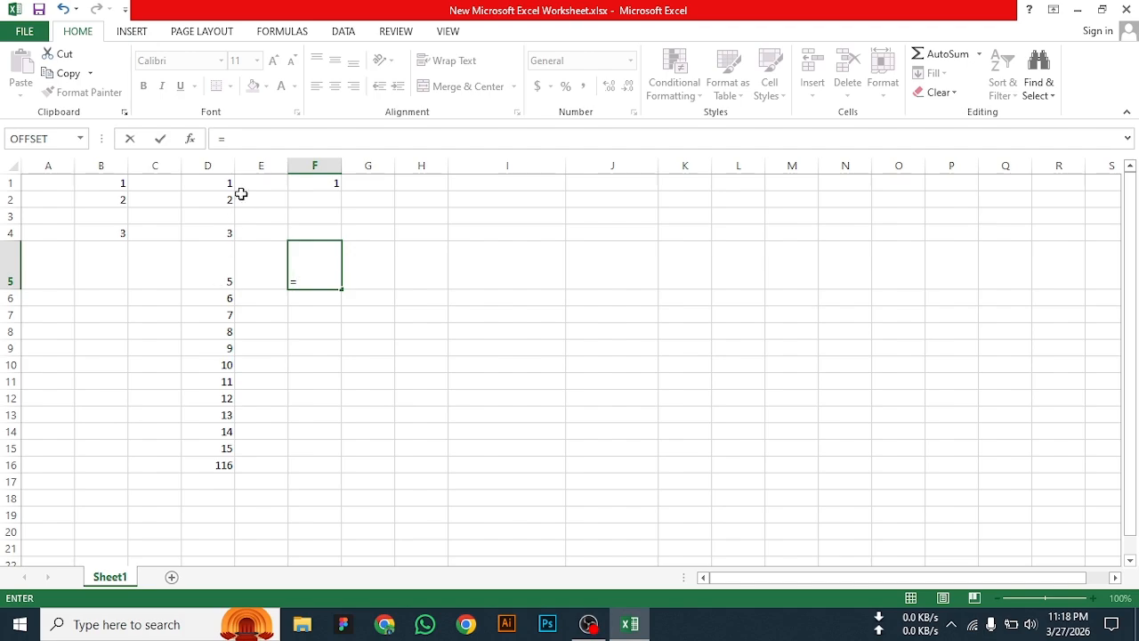
{"action": "left_click", "coordinate": [216, 267]}
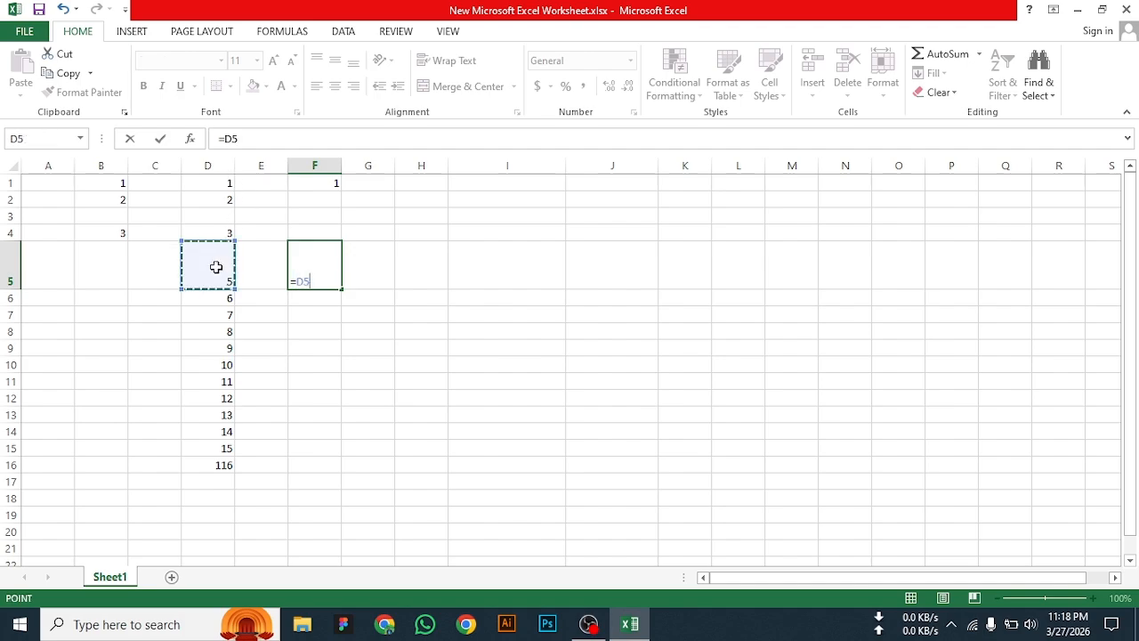
{"action": "type", "text": "-"}
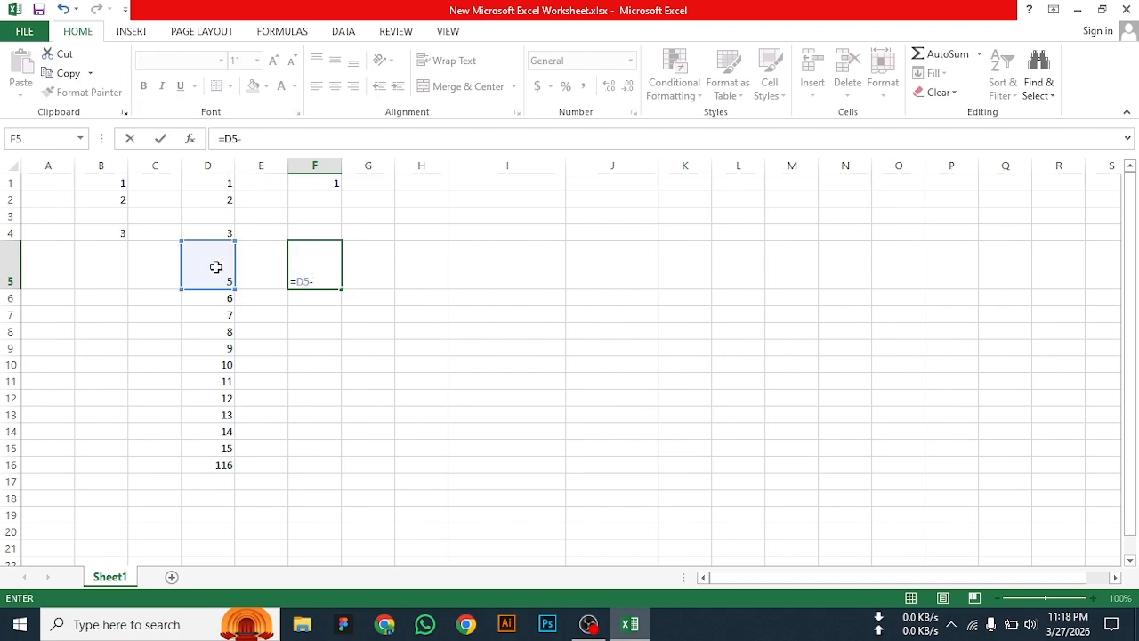
{"action": "left_click", "coordinate": [214, 181]}
{"action": "key", "text": "Return"}
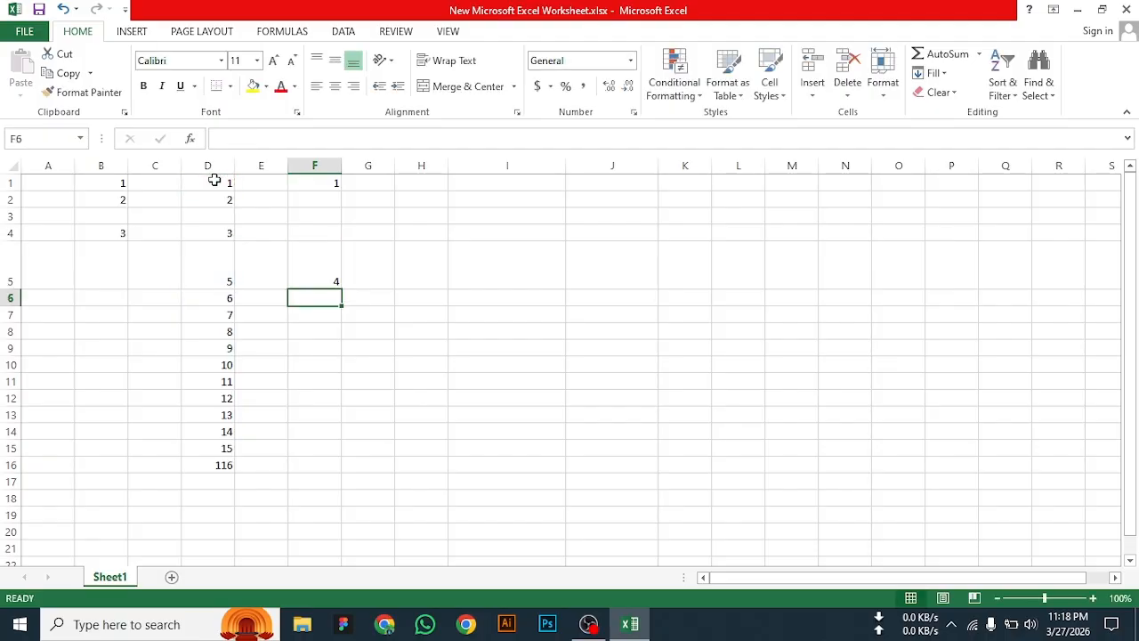
{"action": "left_click", "coordinate": [321, 270]}
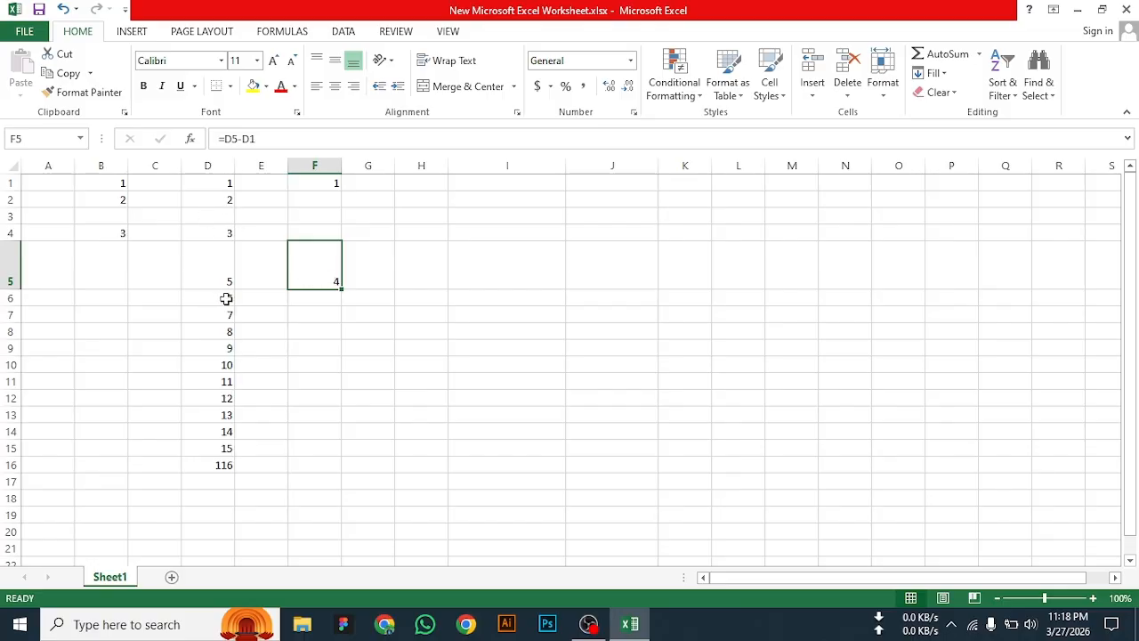
- Multiply cell F5 by cell D2 by entering =F5*D2 in cell G5
{"action": "left_click", "coordinate": [362, 265]}
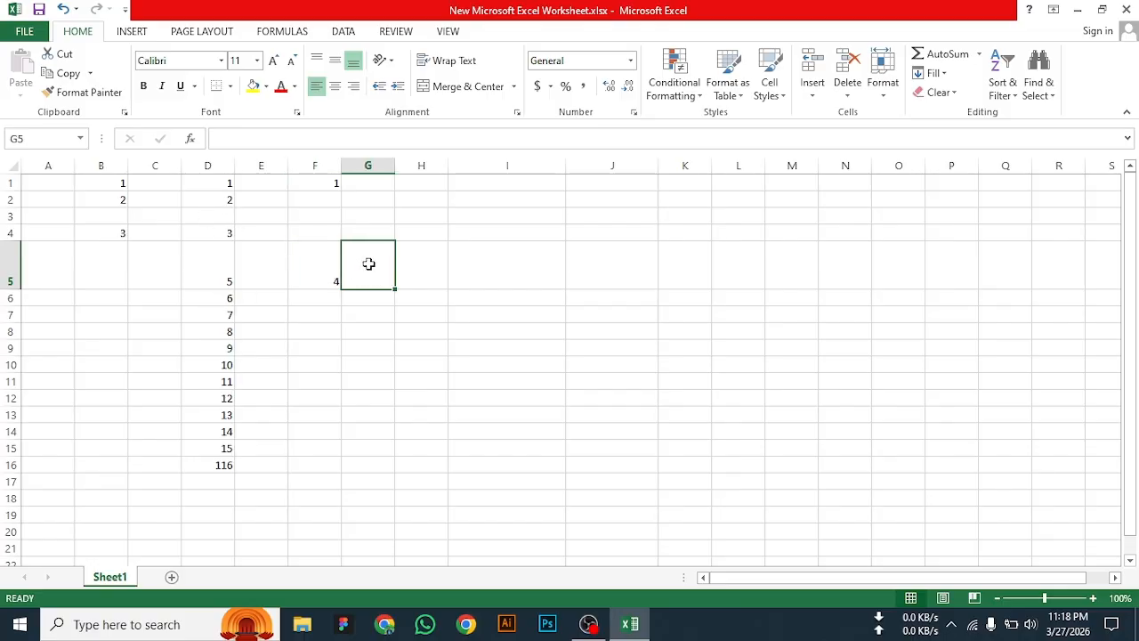
{"action": "type", "text": "="}
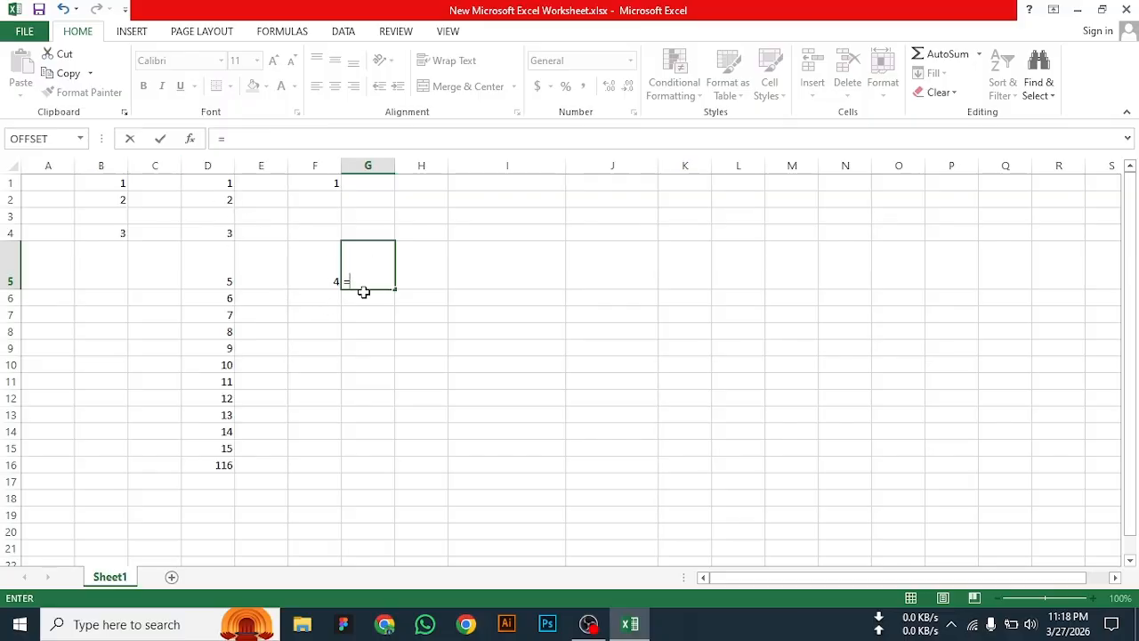
{"action": "left_click", "coordinate": [322, 266]}
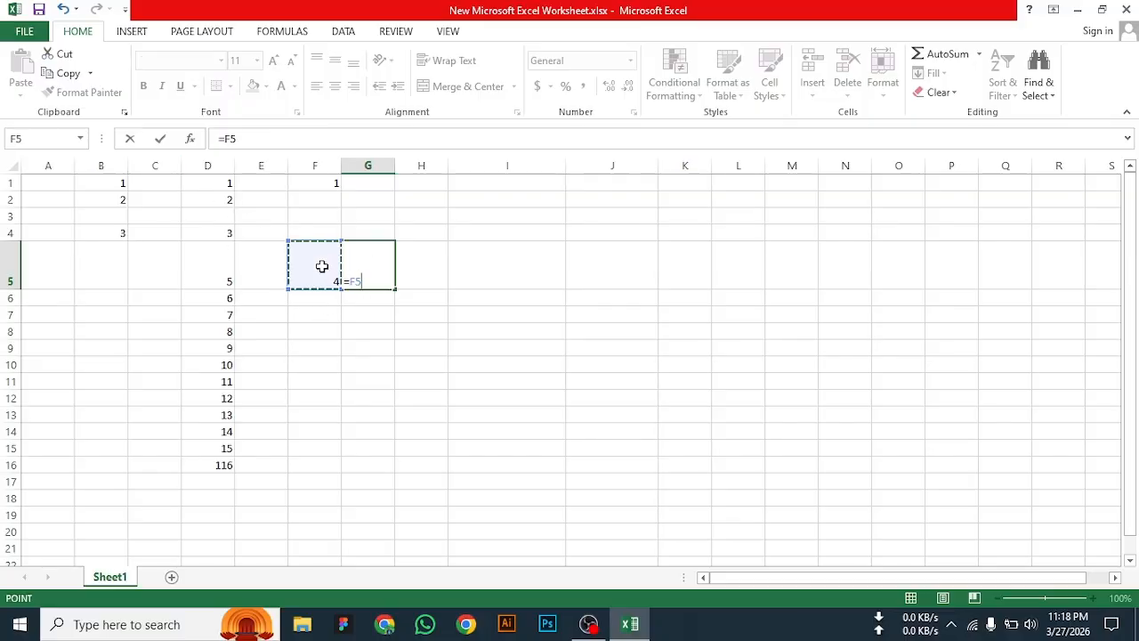
{"action": "type", "text": "*"}
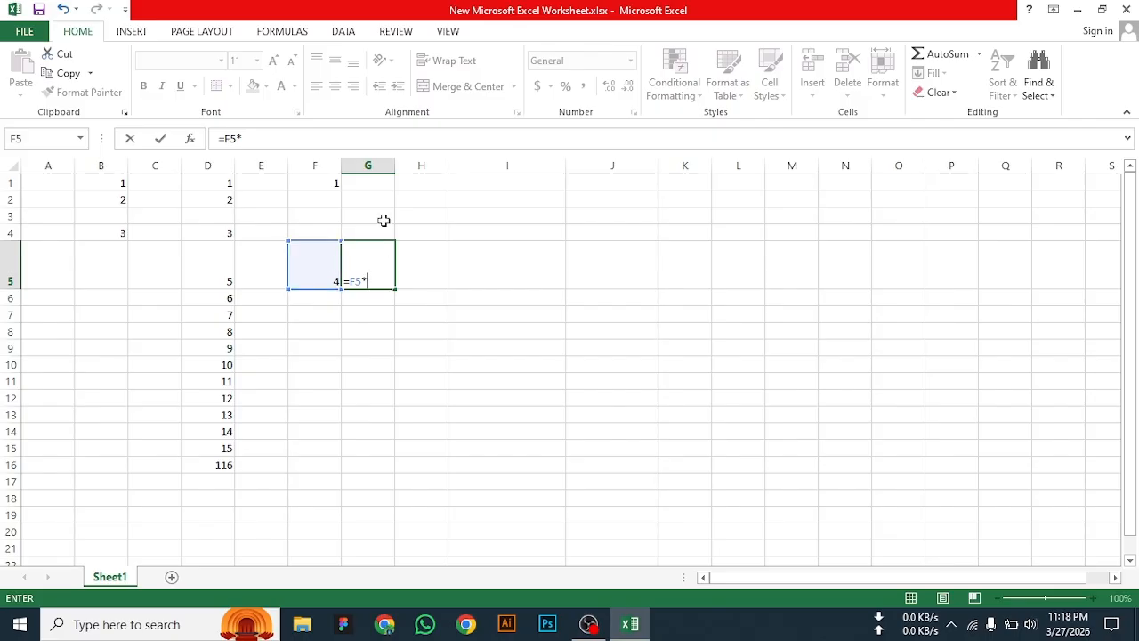
{"action": "left_click", "coordinate": [206, 206]}
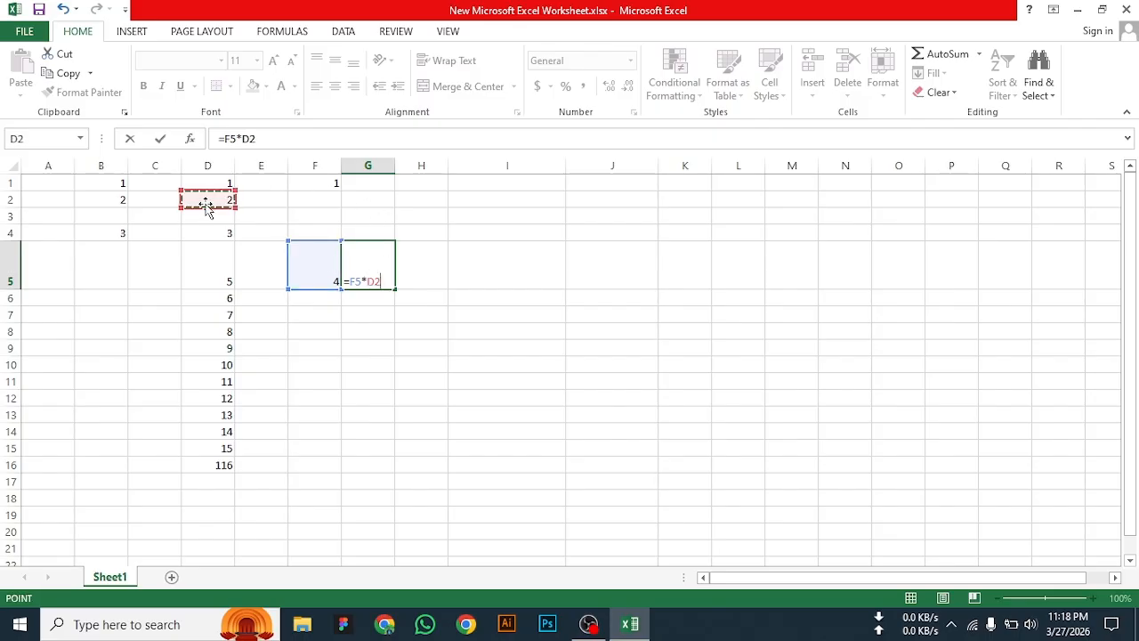
{"action": "key", "text": "Return"}
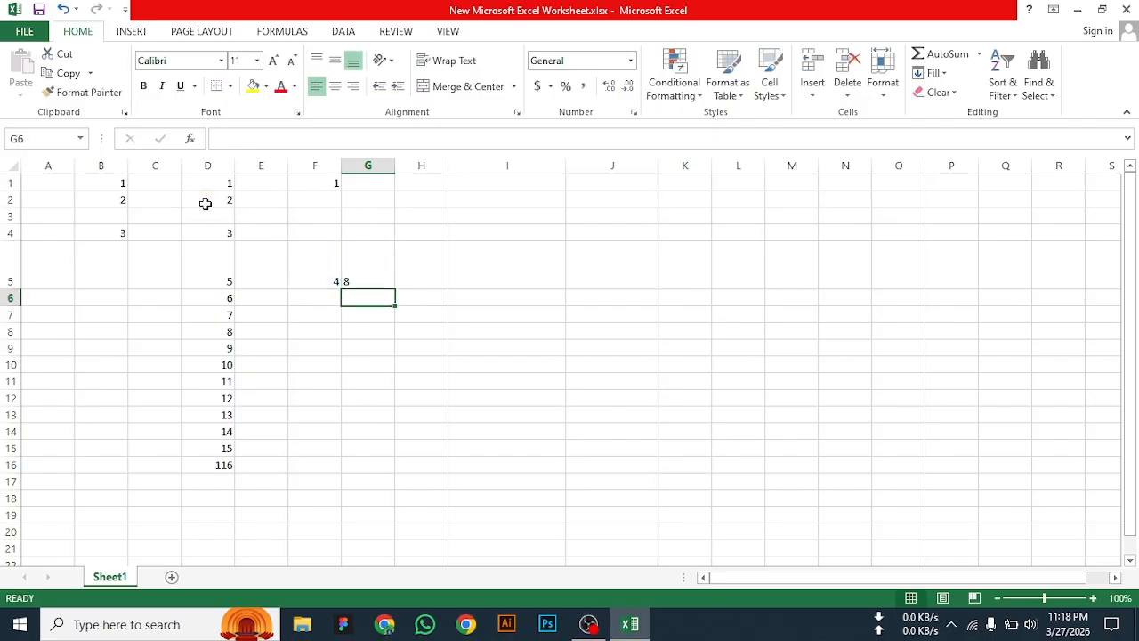
- Review the multiplication, subtraction and addition formulas in cells G5, F5, D16 and F1, and the plain number in D7
{"action": "left_click", "coordinate": [371, 277]}
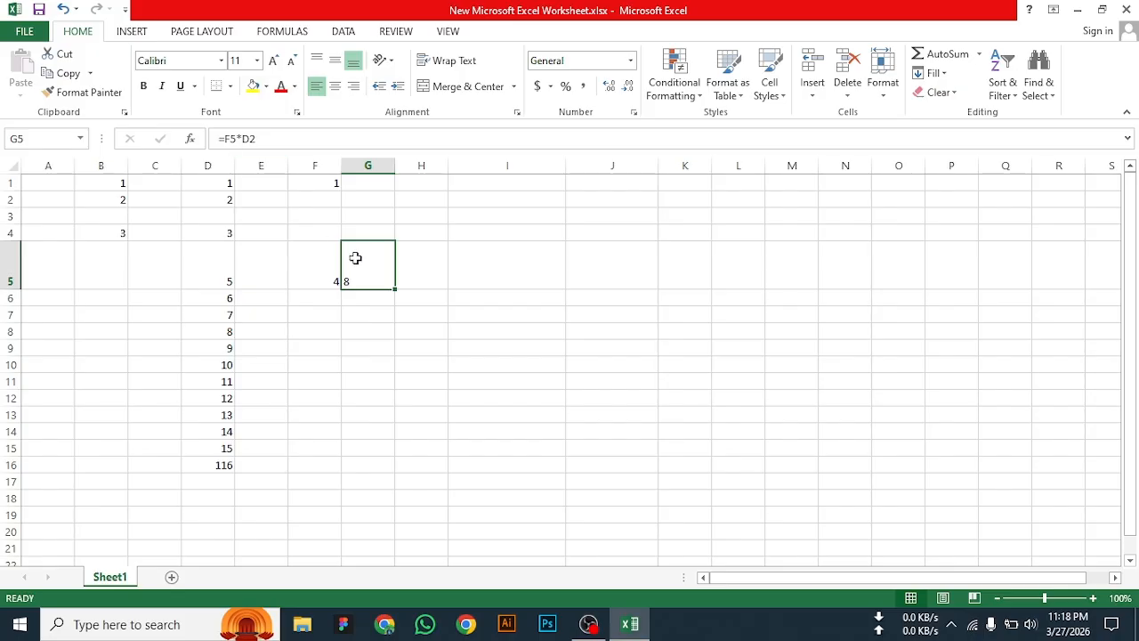
{"action": "left_click", "coordinate": [329, 275]}
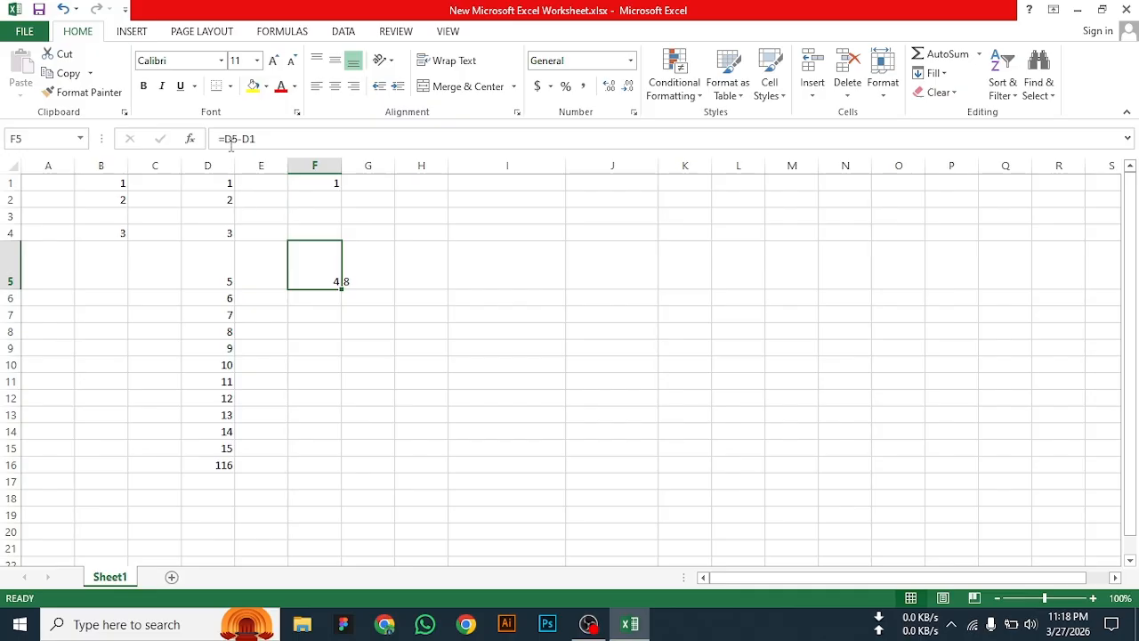
{"action": "left_click", "coordinate": [364, 267]}
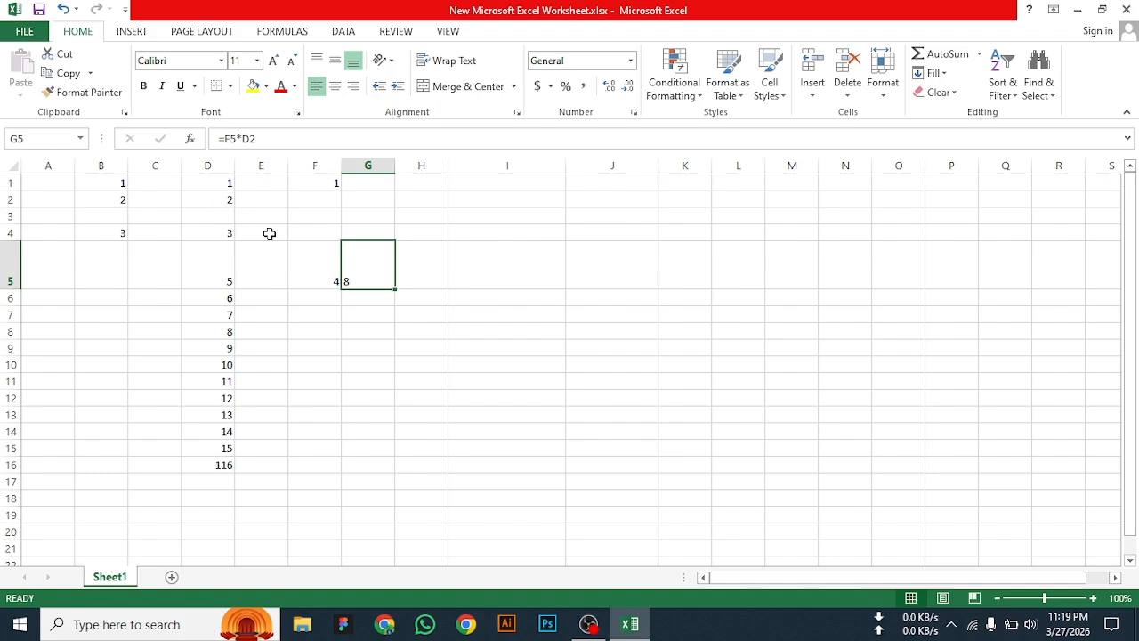
{"action": "left_click", "coordinate": [222, 313]}
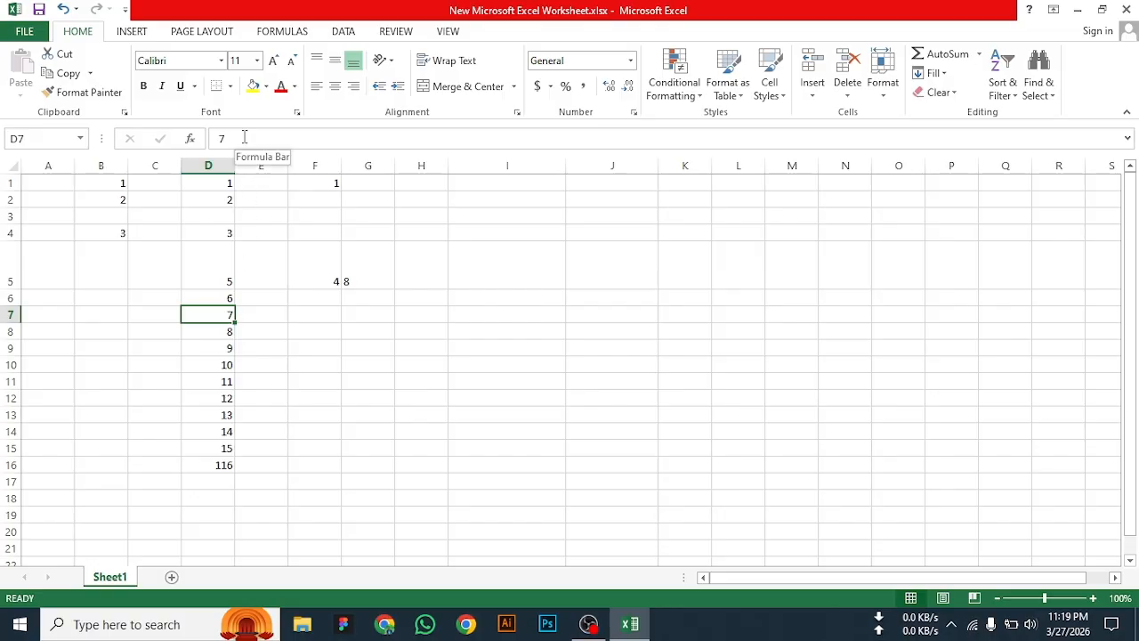
{"action": "left_click", "coordinate": [216, 464]}
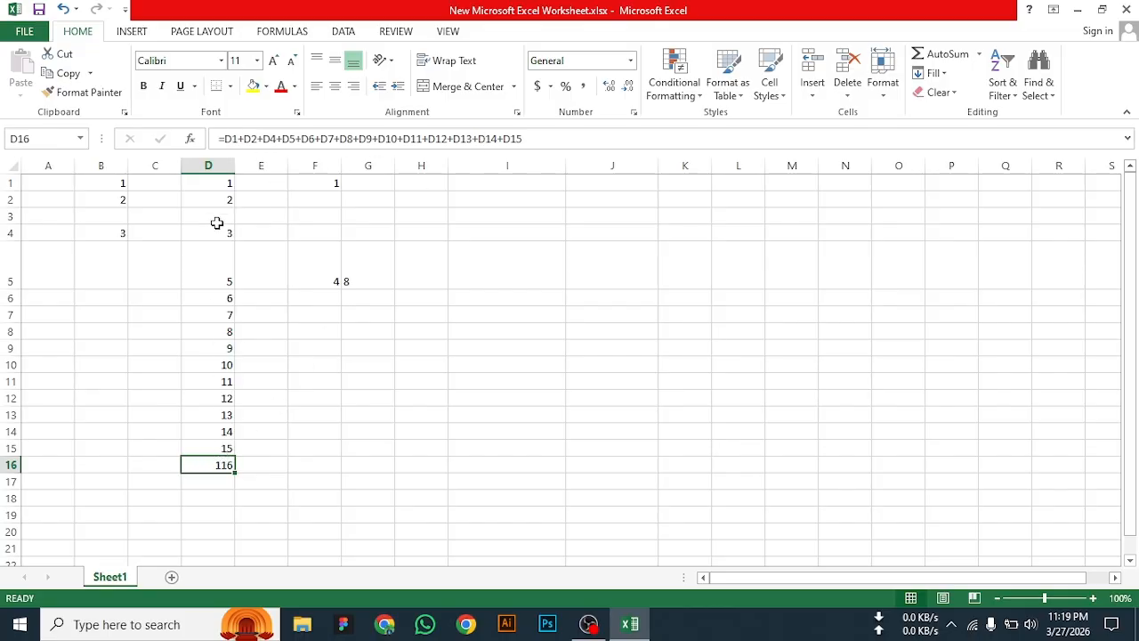
{"action": "left_click", "coordinate": [330, 182]}
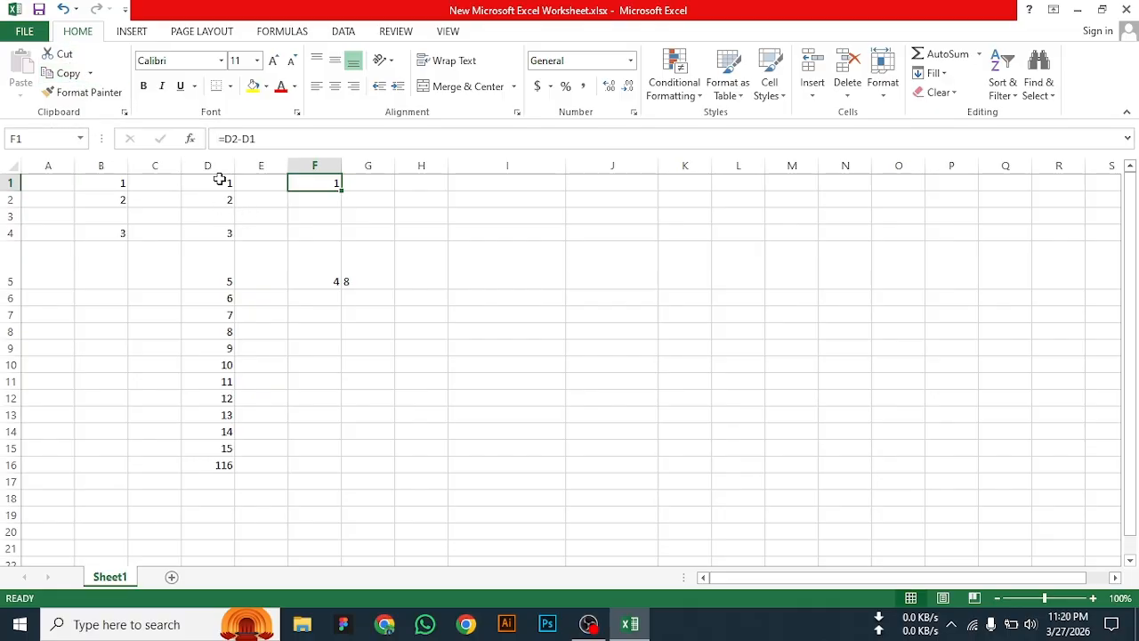
- Copy the number list with its total from D1:D16 and paste it into column I starting at cell I1
{"action": "left_click_drag", "start_coordinate": [221, 179], "coordinate": [207, 461]}
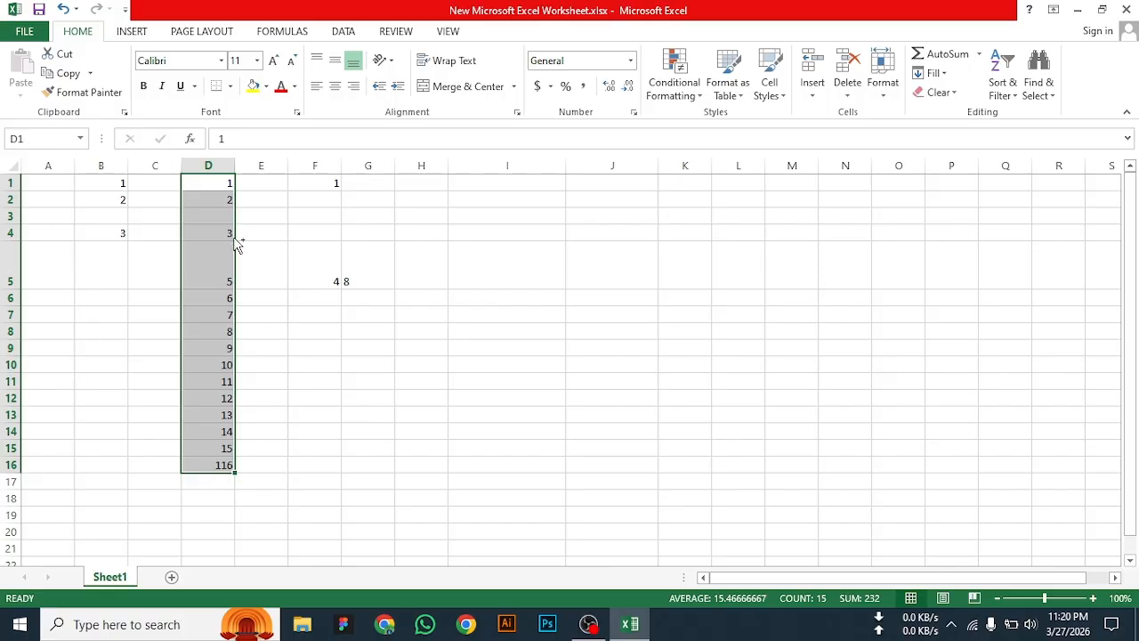
{"action": "key", "text": "ctrl+c"}
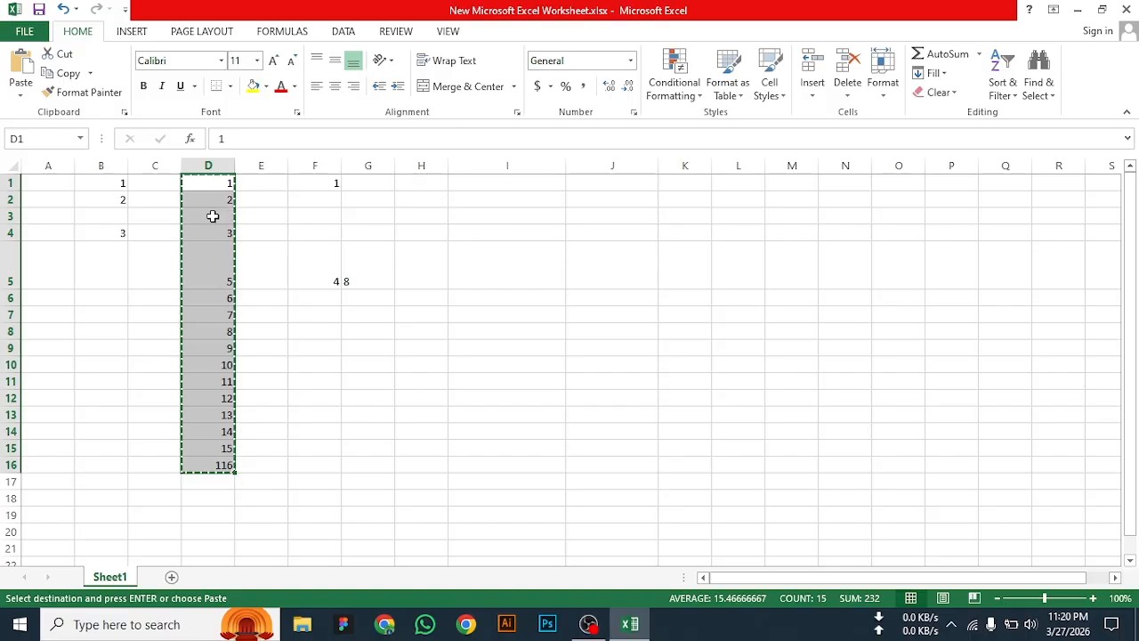
{"action": "left_click", "coordinate": [496, 183]}
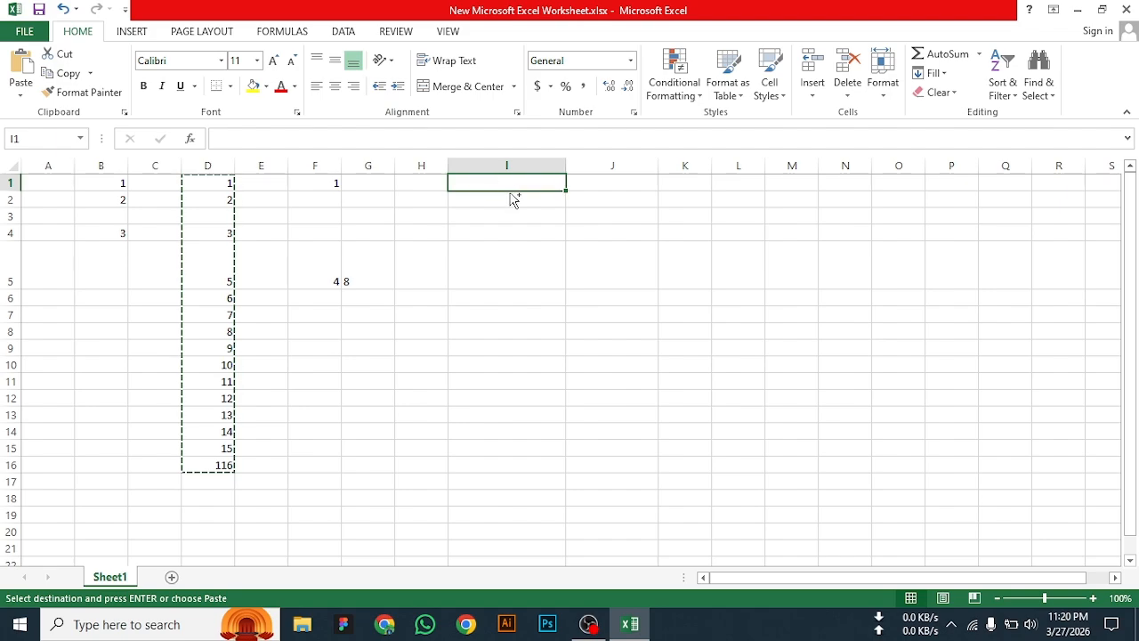
{"action": "key", "text": "ctrl+v"}
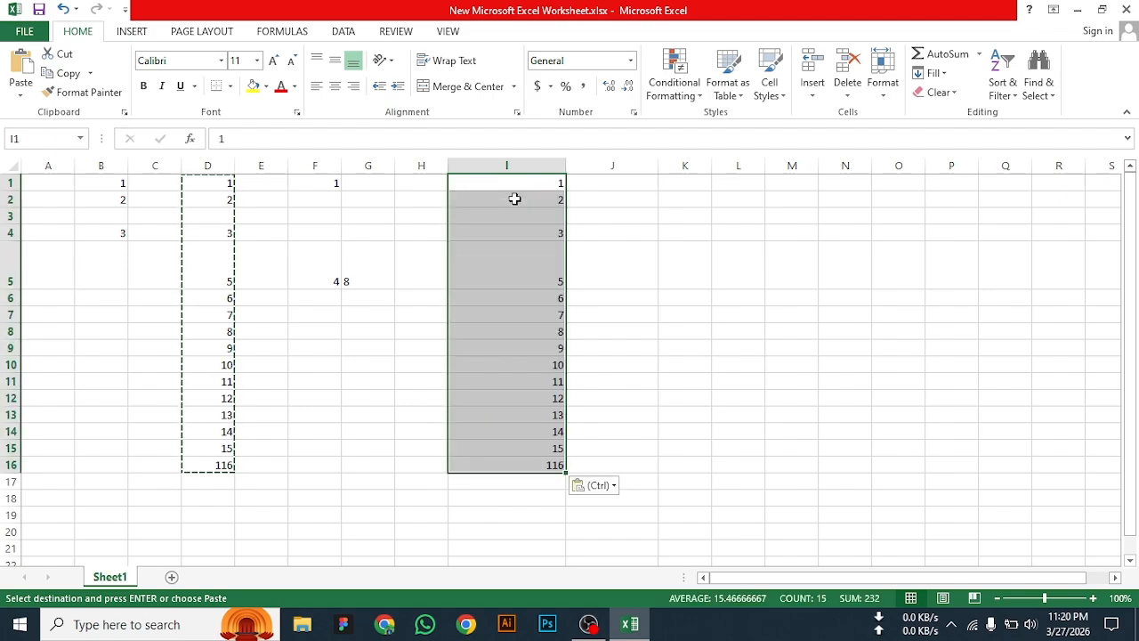
{"action": "left_click", "coordinate": [674, 257]}
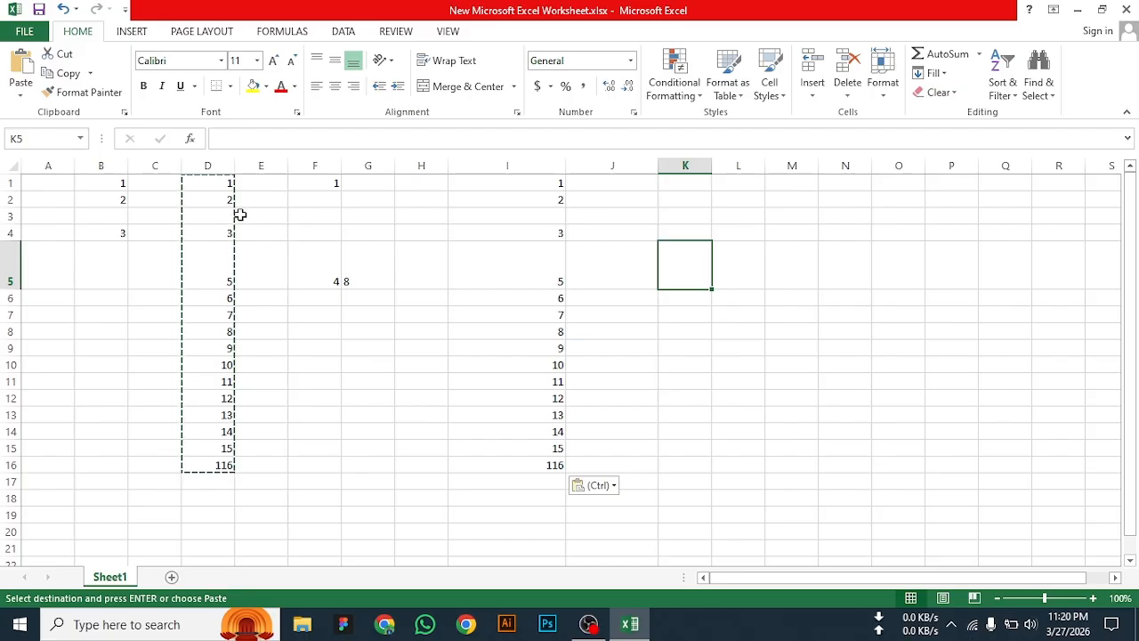
{"action": "left_click", "coordinate": [275, 235]}
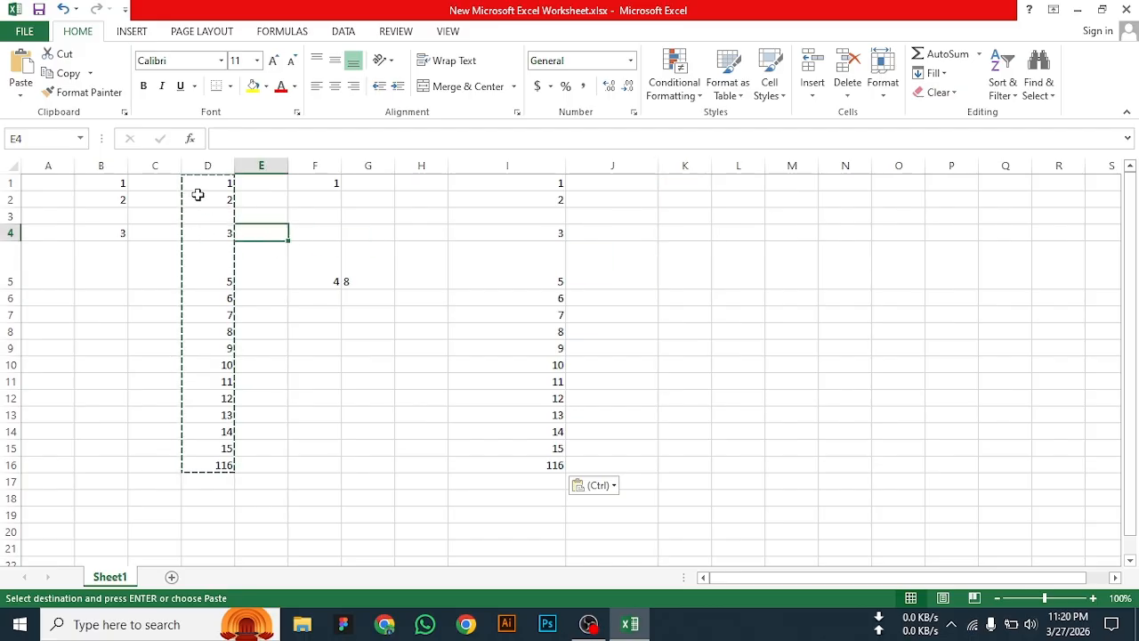
- Clear the number from cell I6 in the copied list
{"action": "left_click", "coordinate": [377, 275]}
{"action": "left_click", "coordinate": [463, 300]}
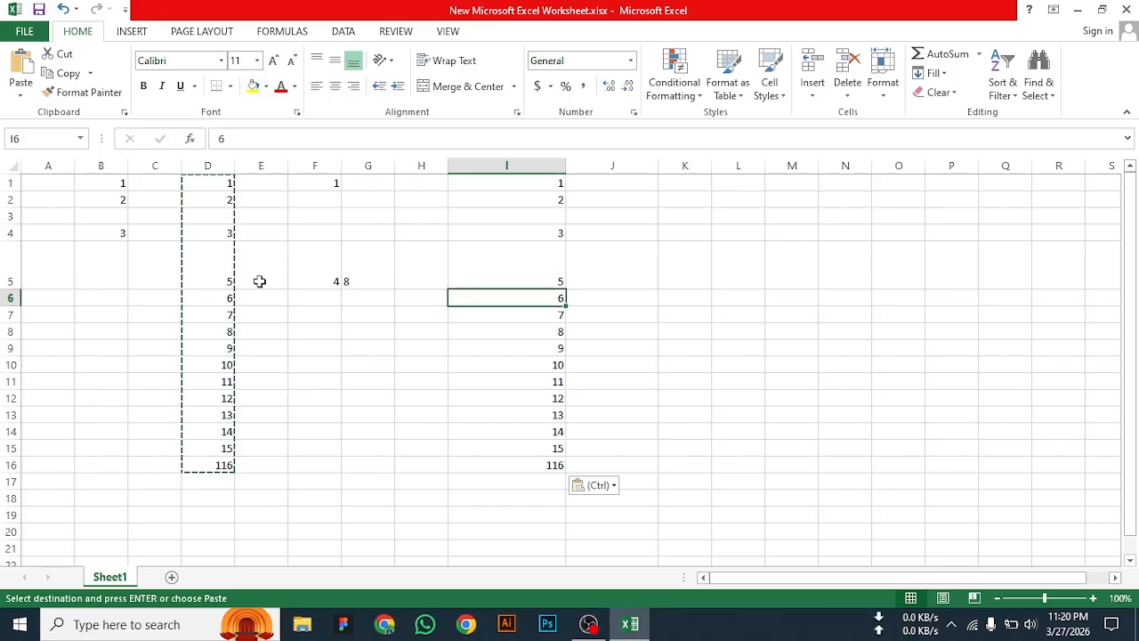
{"action": "key", "text": "BackSpace"}
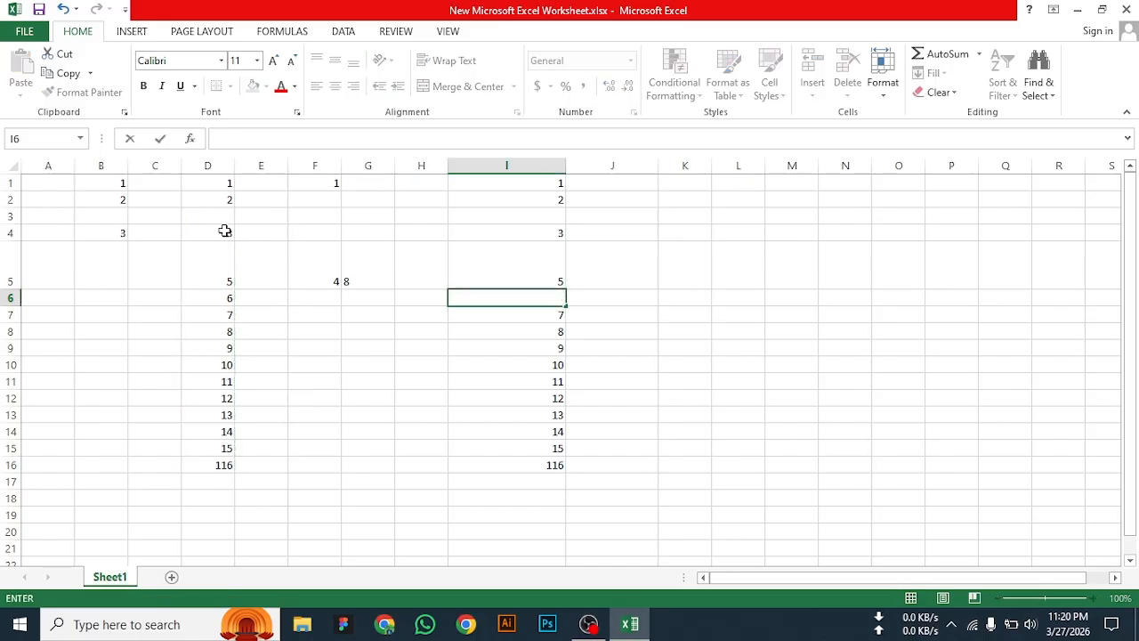
- Copy cells D1:D5 and paste them into column G starting at cell G1
{"action": "left_click_drag", "start_coordinate": [219, 181], "coordinate": [208, 280]}
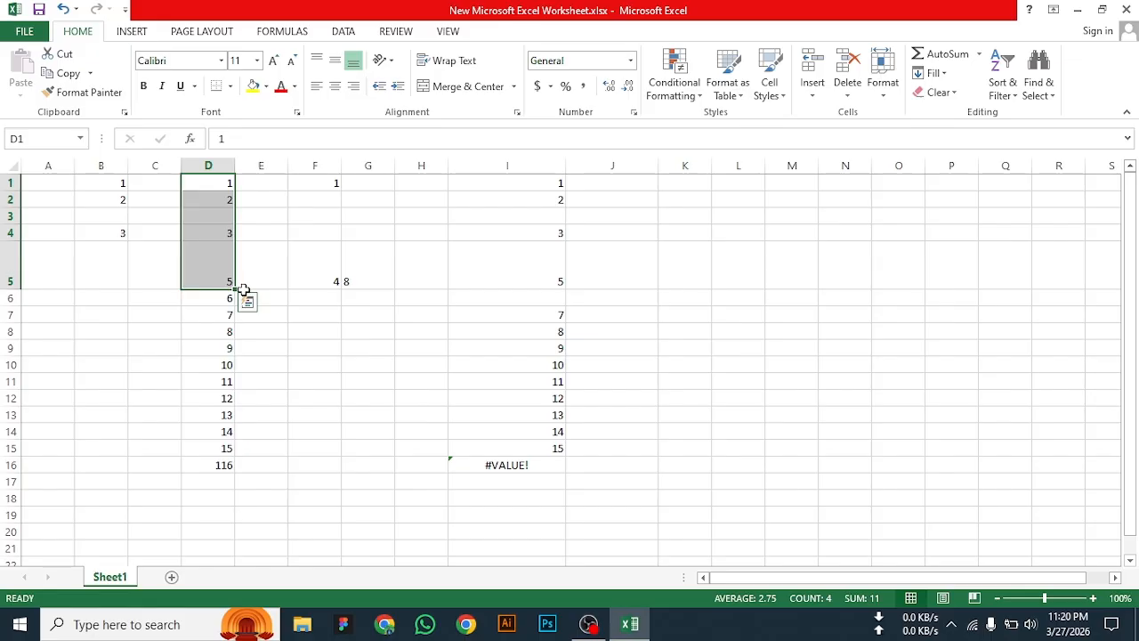
{"action": "key", "text": "ctrl+c"}
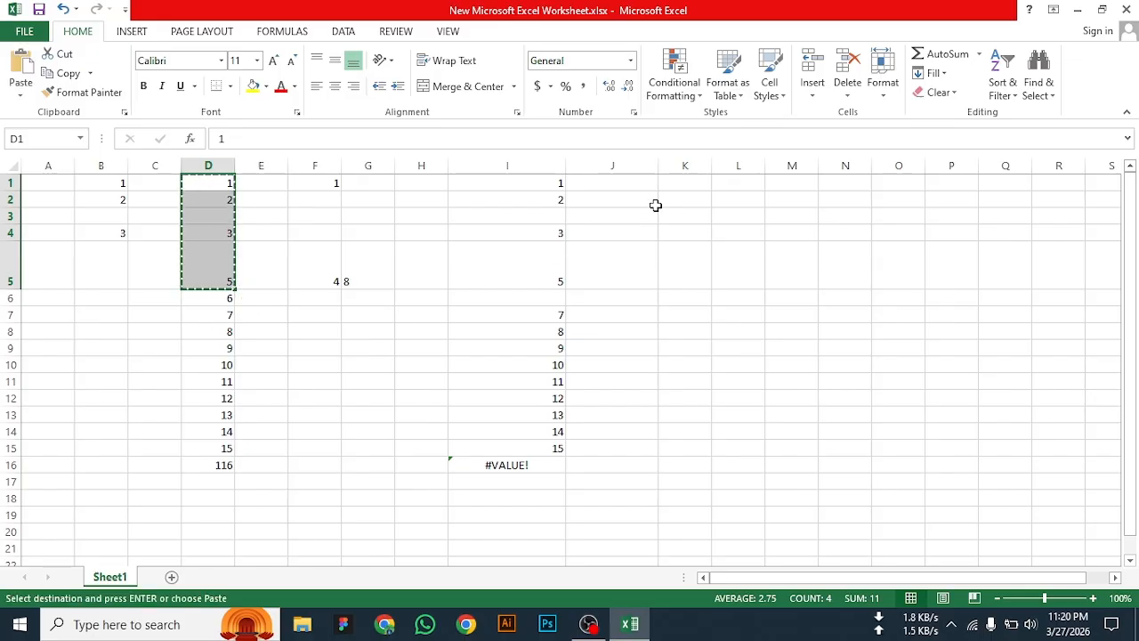
{"action": "left_click", "coordinate": [376, 184]}
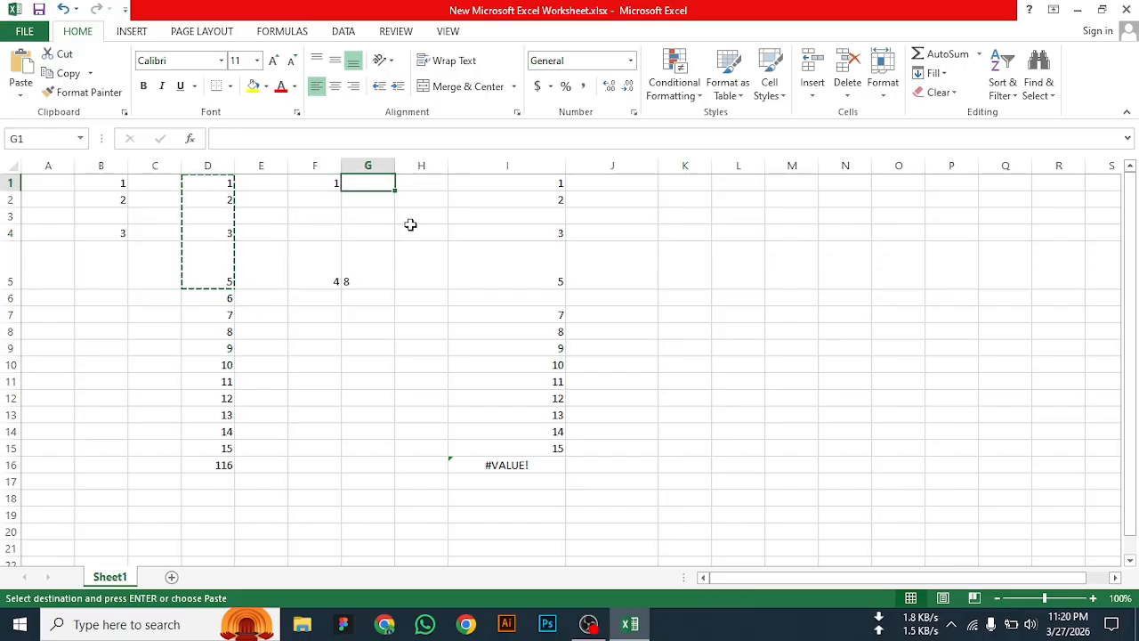
{"action": "key", "text": "ctrl+v"}
{"action": "left_click", "coordinate": [443, 232]}
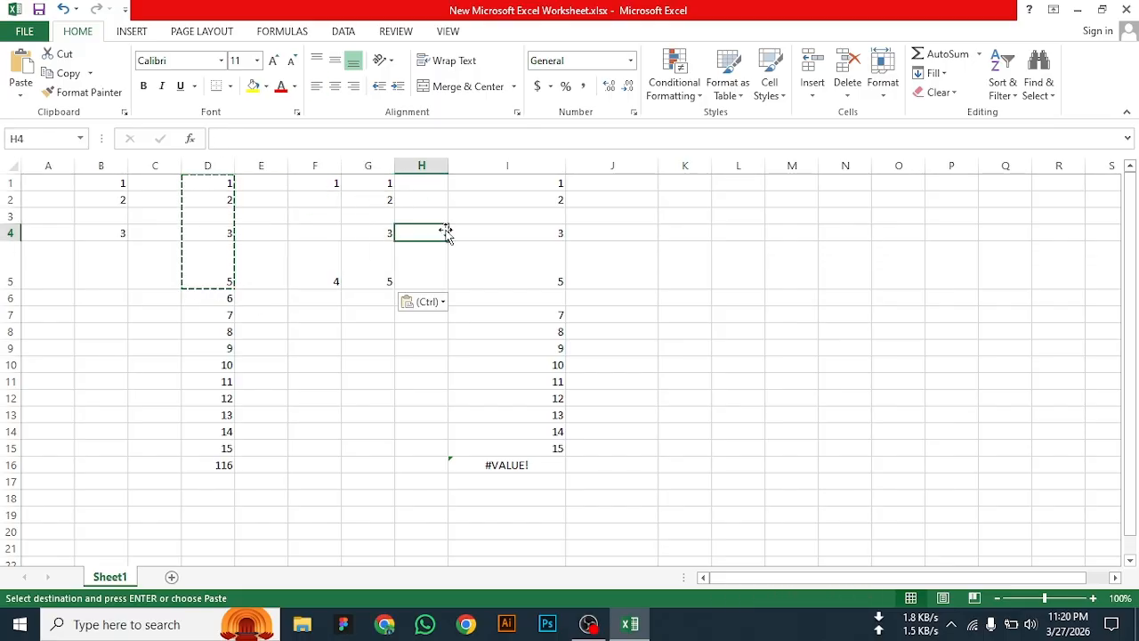
- Set the font of the number list with its total in cells D1:D16 to Aileron Black
{"action": "left_click", "coordinate": [267, 250]}
{"action": "double_click", "coordinate": [267, 242]}
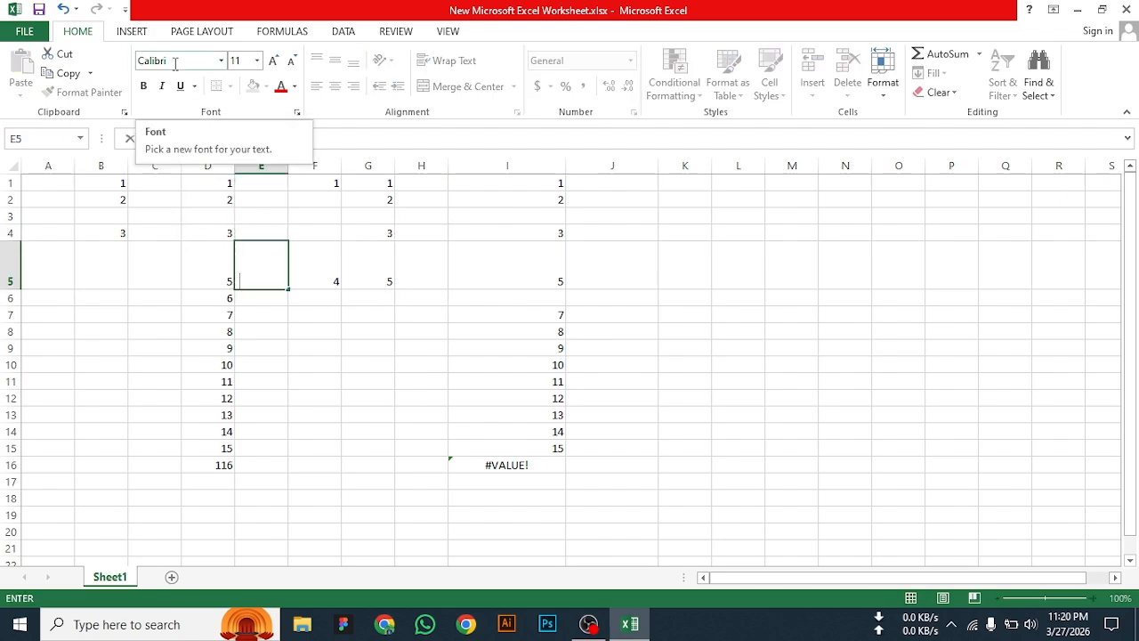
{"action": "left_click_drag", "start_coordinate": [211, 182], "coordinate": [201, 467]}
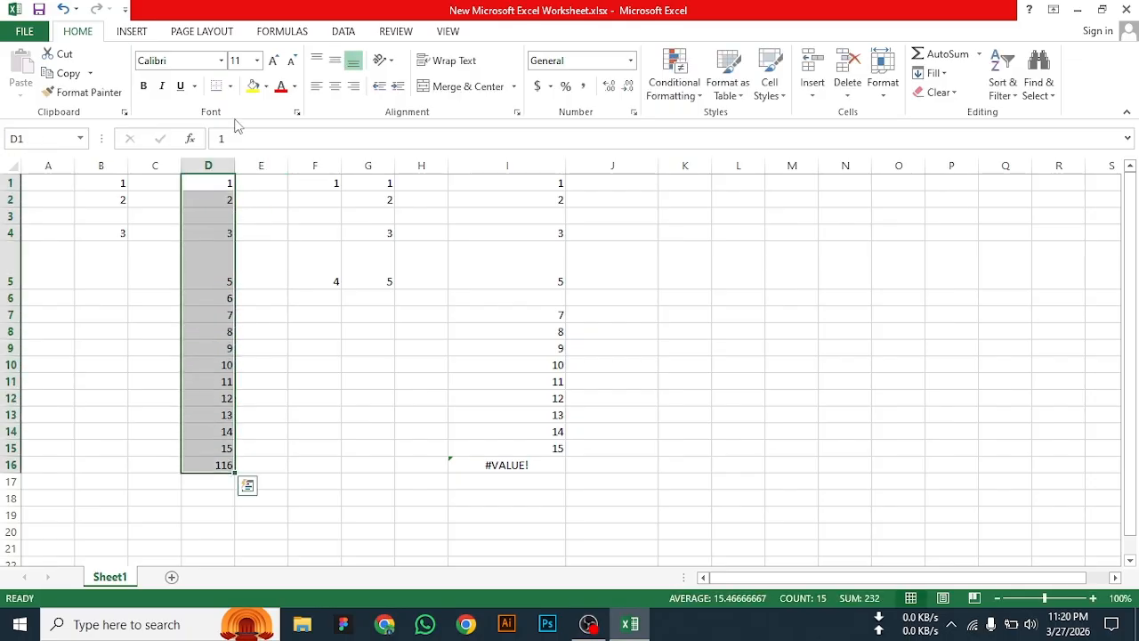
{"action": "left_click", "coordinate": [222, 61]}
{"action": "left_click", "coordinate": [184, 222]}
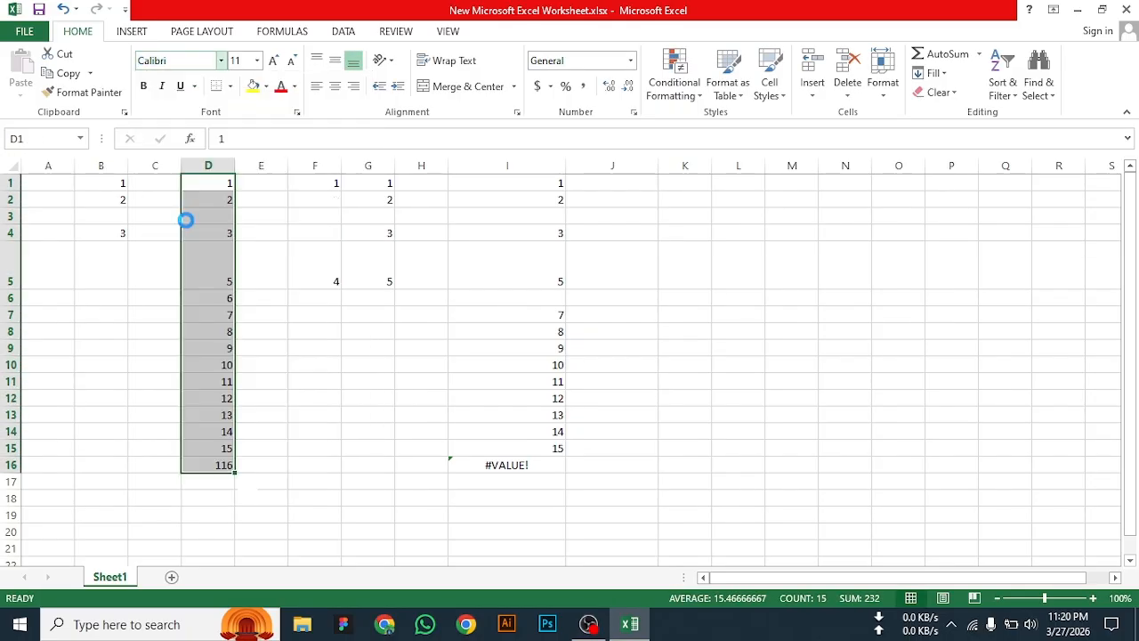
- Make the numbers in D1:D16 bold, italic and underlined, and set their font size to 10
{"action": "left_click", "coordinate": [143, 87]}
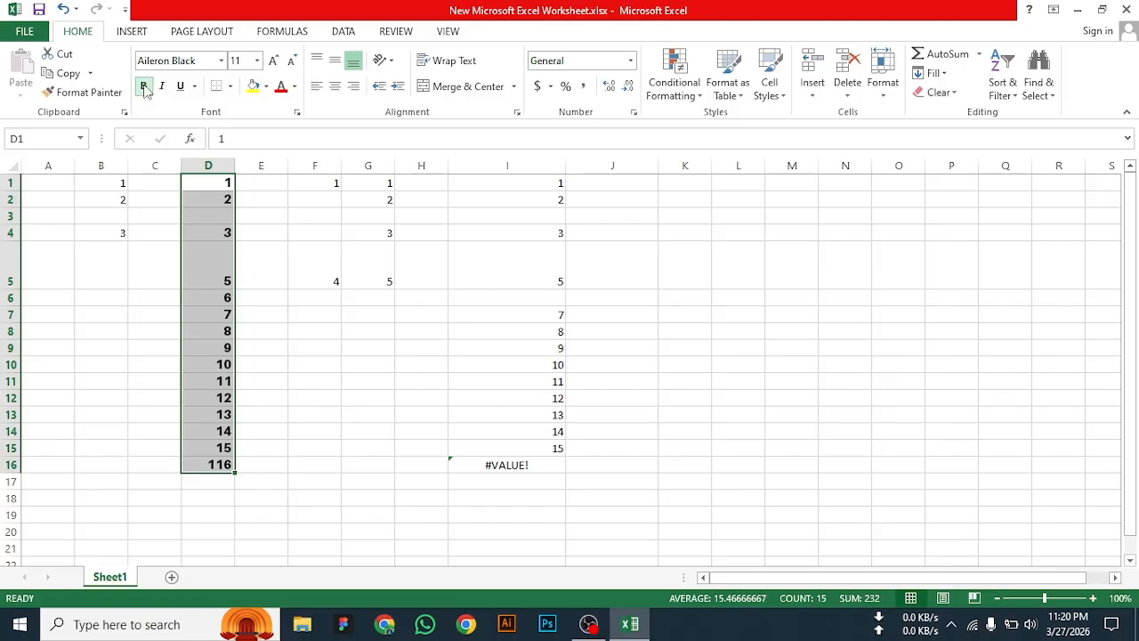
{"action": "left_click", "coordinate": [162, 86]}
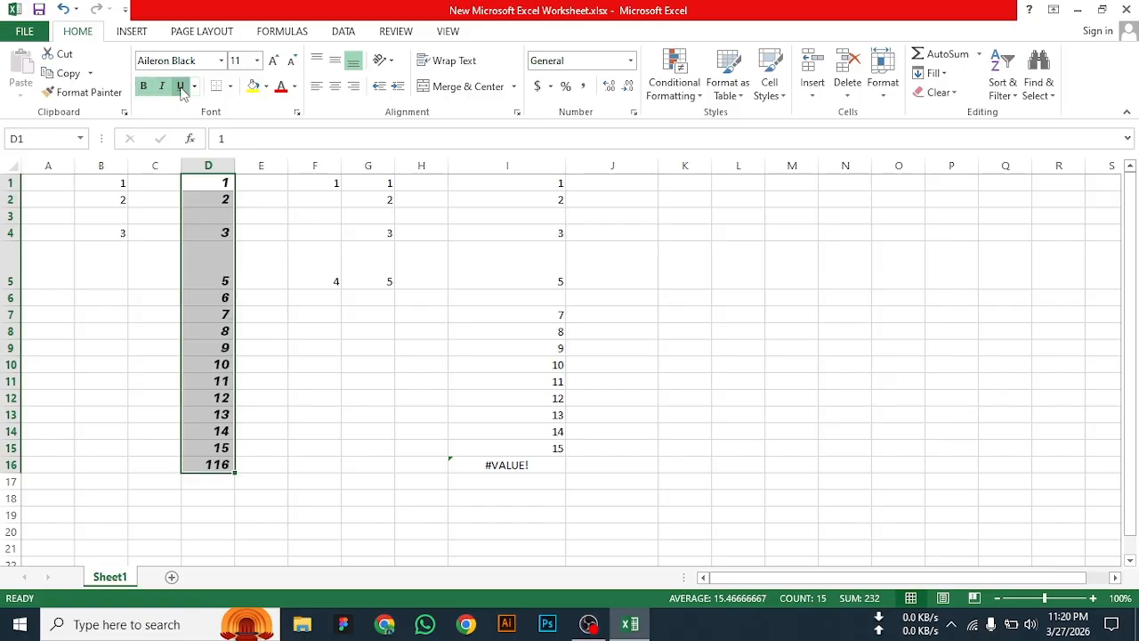
{"action": "left_click", "coordinate": [181, 89]}
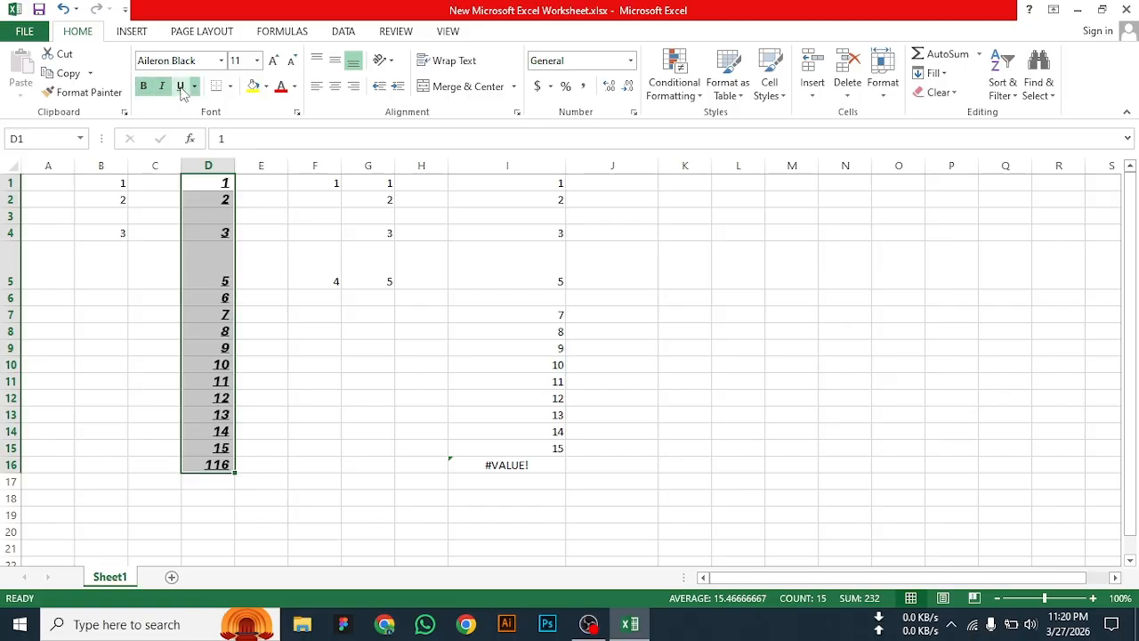
{"action": "left_click", "coordinate": [256, 61]}
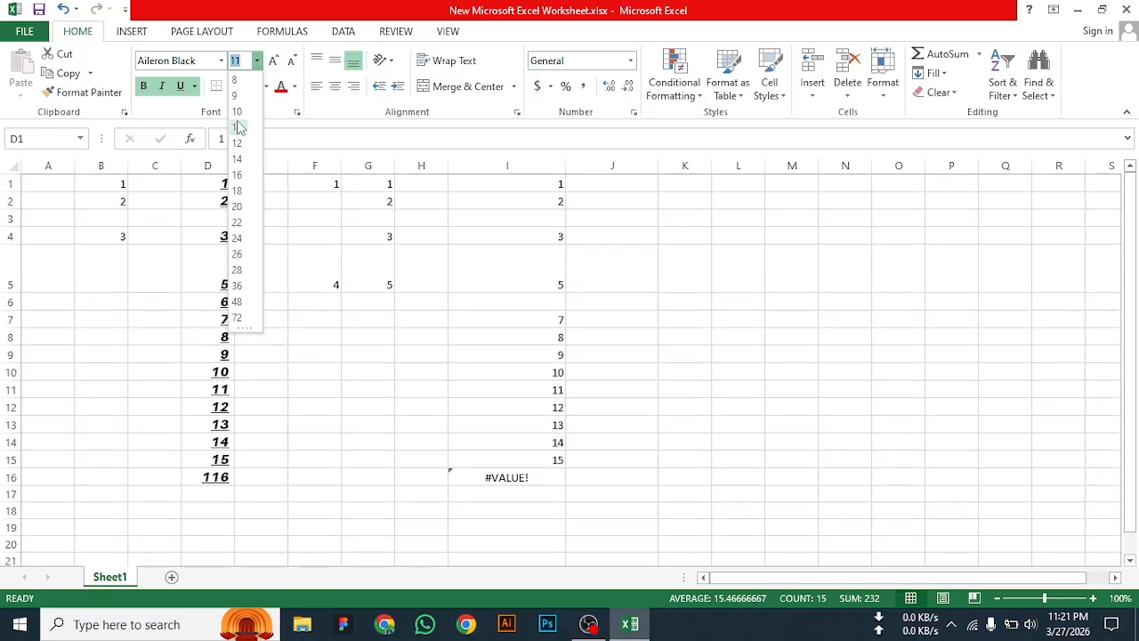
{"action": "left_click", "coordinate": [236, 111]}
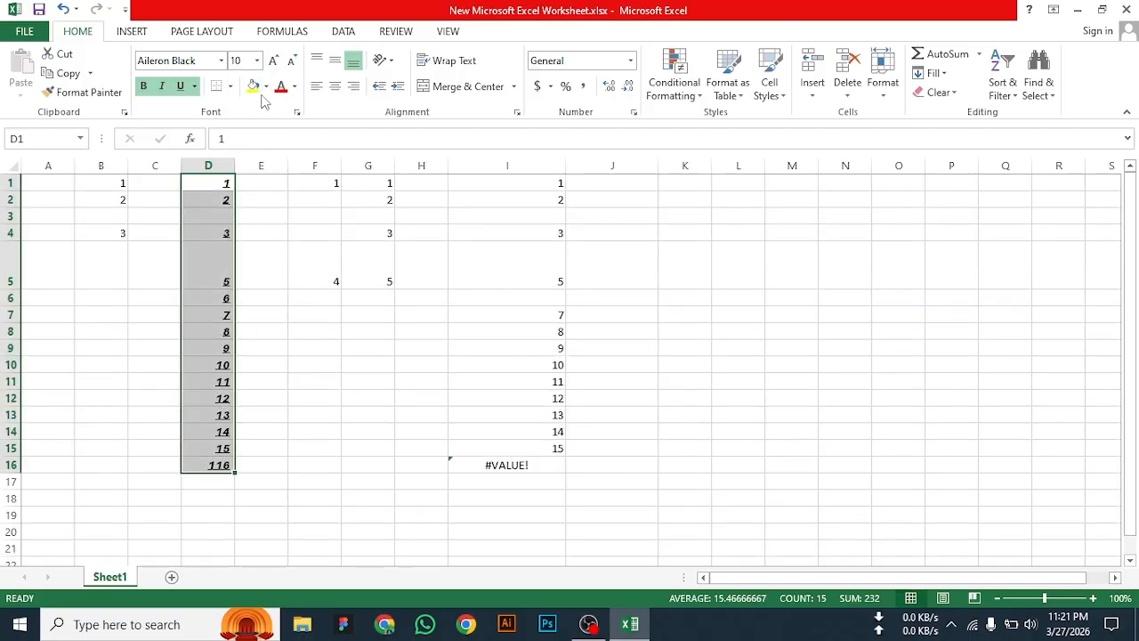
- Try a yellow fill on cells D1:D16 and clear it with No Fill
{"action": "left_click", "coordinate": [253, 89]}
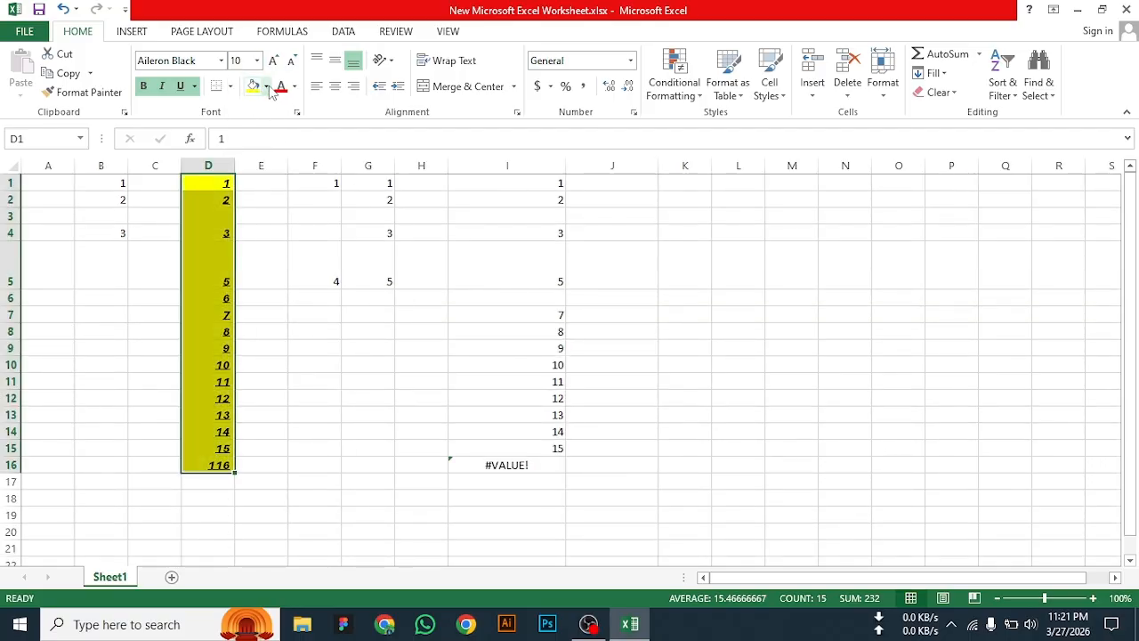
{"action": "left_click", "coordinate": [266, 87]}
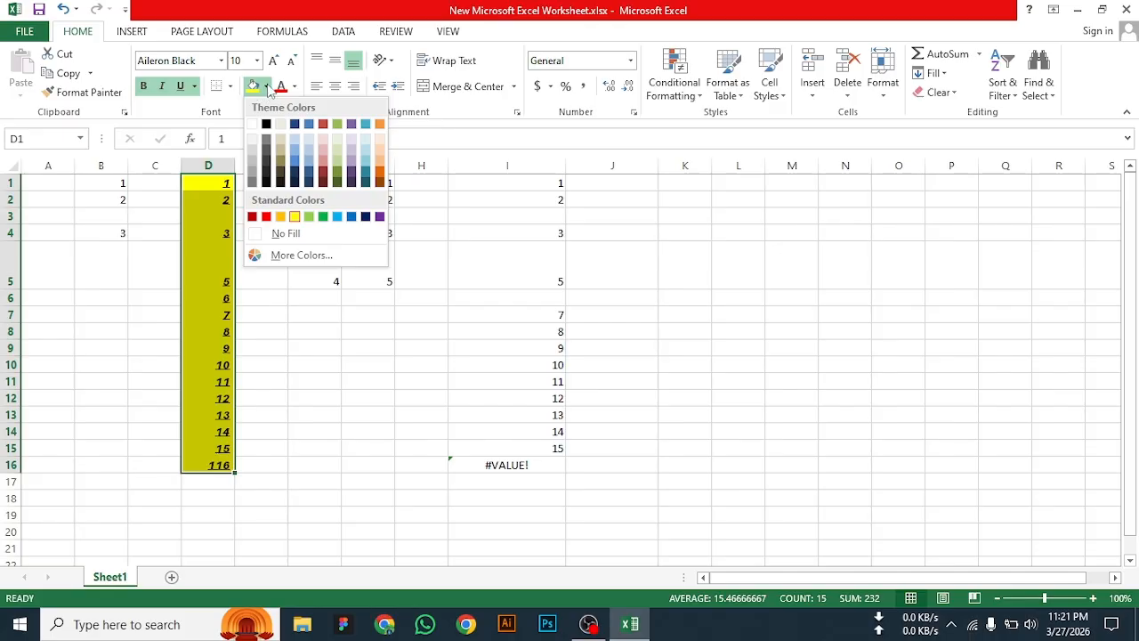
{"action": "left_click", "coordinate": [267, 88]}
{"action": "left_click", "coordinate": [267, 88]}
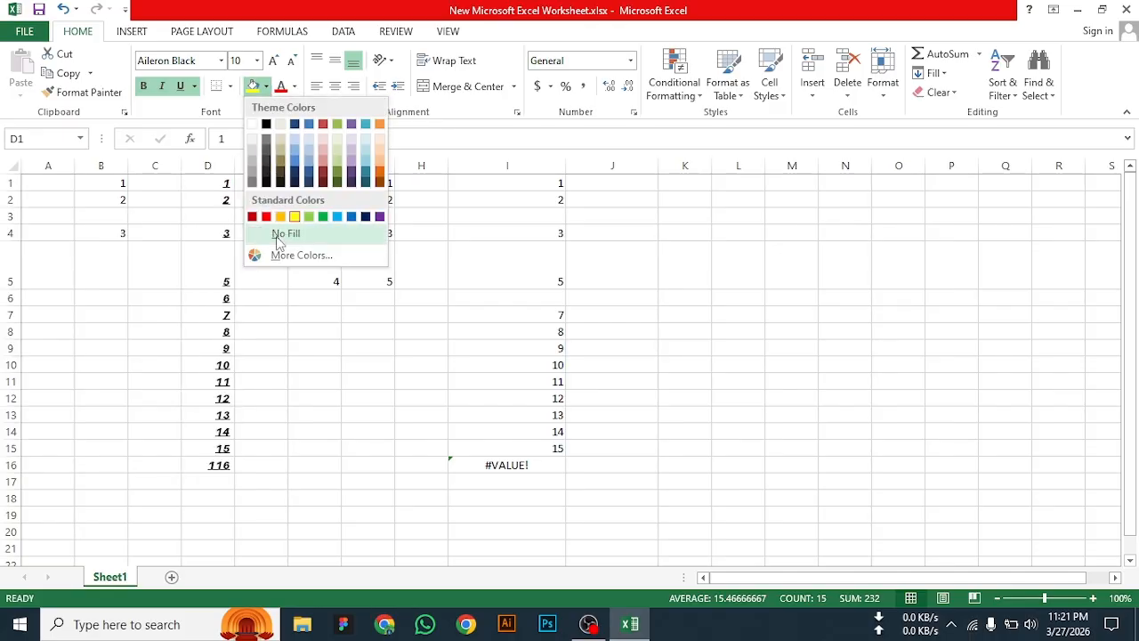
{"action": "left_click", "coordinate": [281, 233]}
- Change the font color of the numbers in D1:D16 to the standard light blue
{"action": "left_click", "coordinate": [295, 87]}
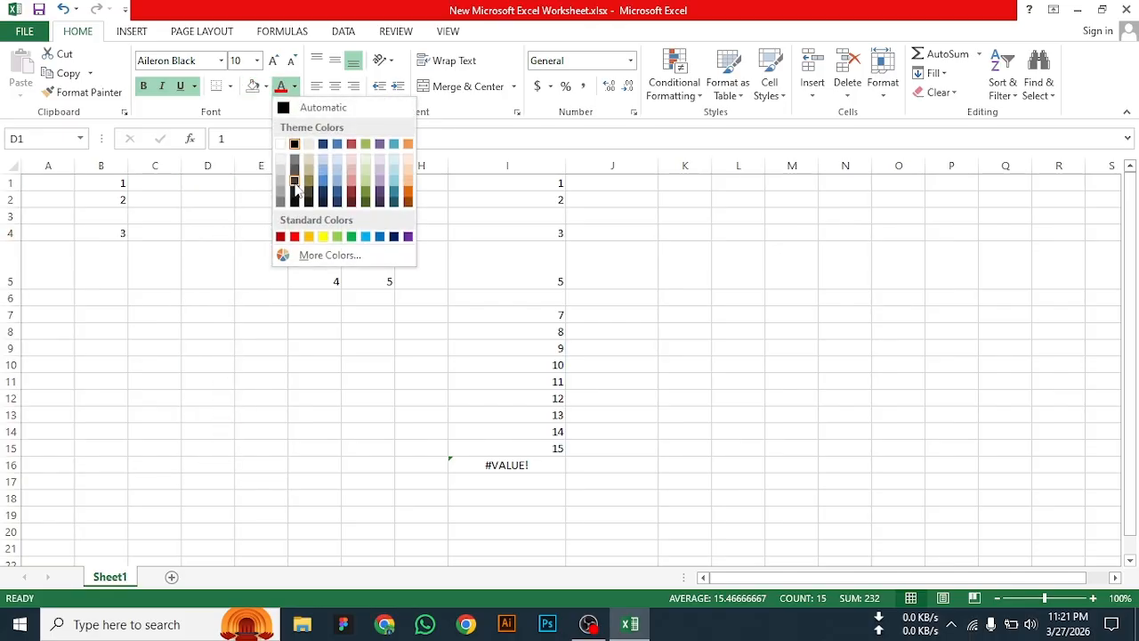
{"action": "left_click", "coordinate": [366, 237]}
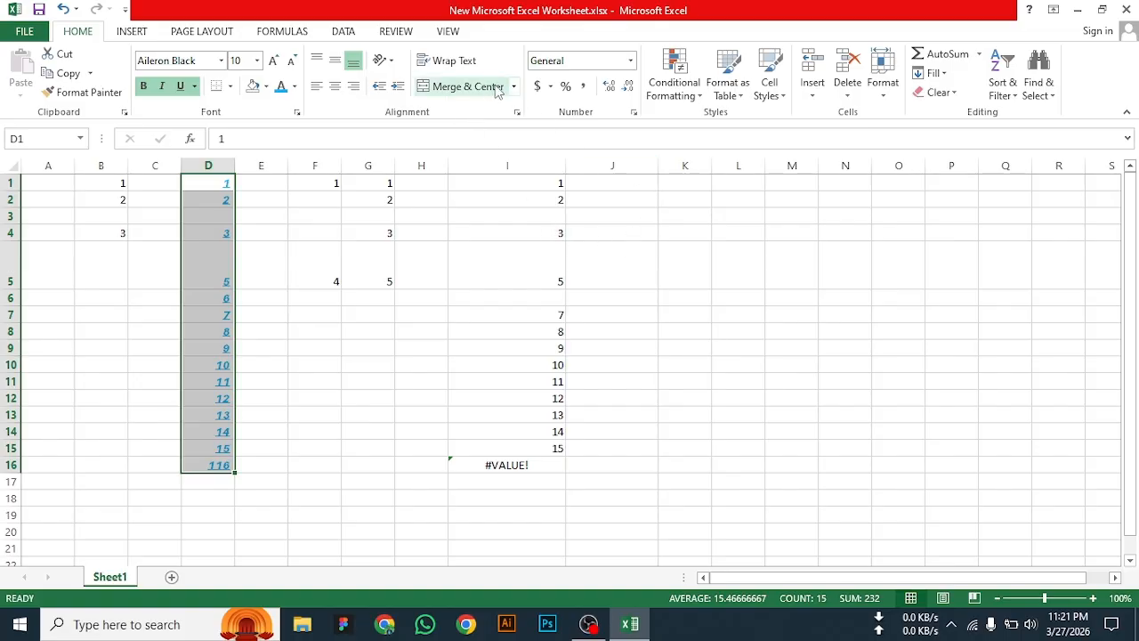
- Examine the available number formats and the commands offered for inserting, page layout, formulas, data and review
{"action": "left_click", "coordinate": [631, 61]}
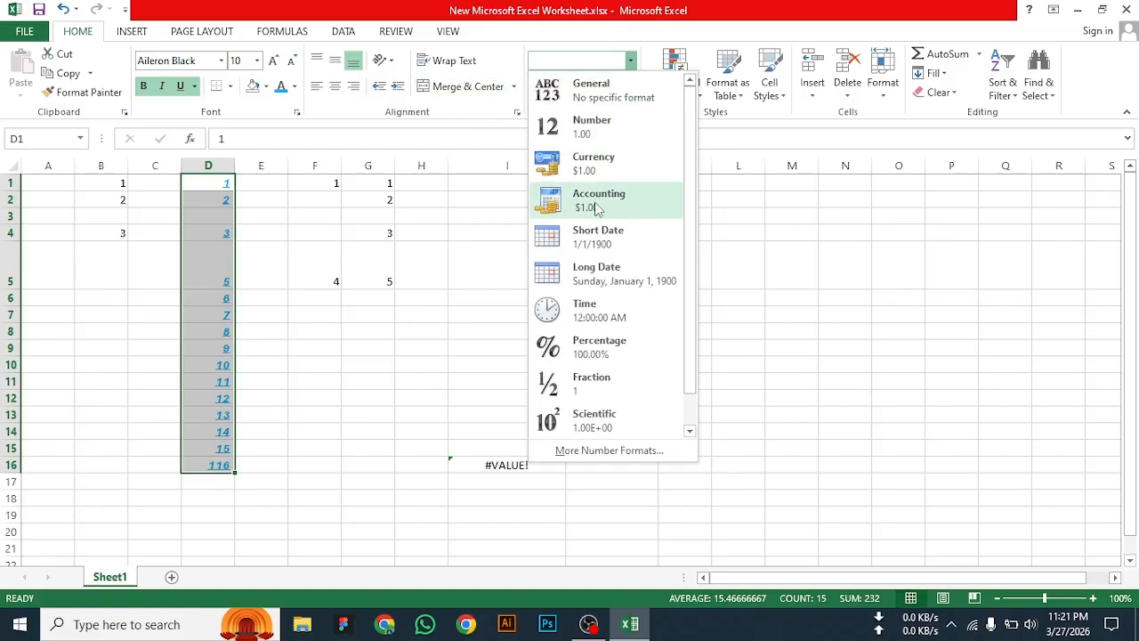
{"action": "left_click", "coordinate": [832, 249]}
{"action": "left_click", "coordinate": [135, 36]}
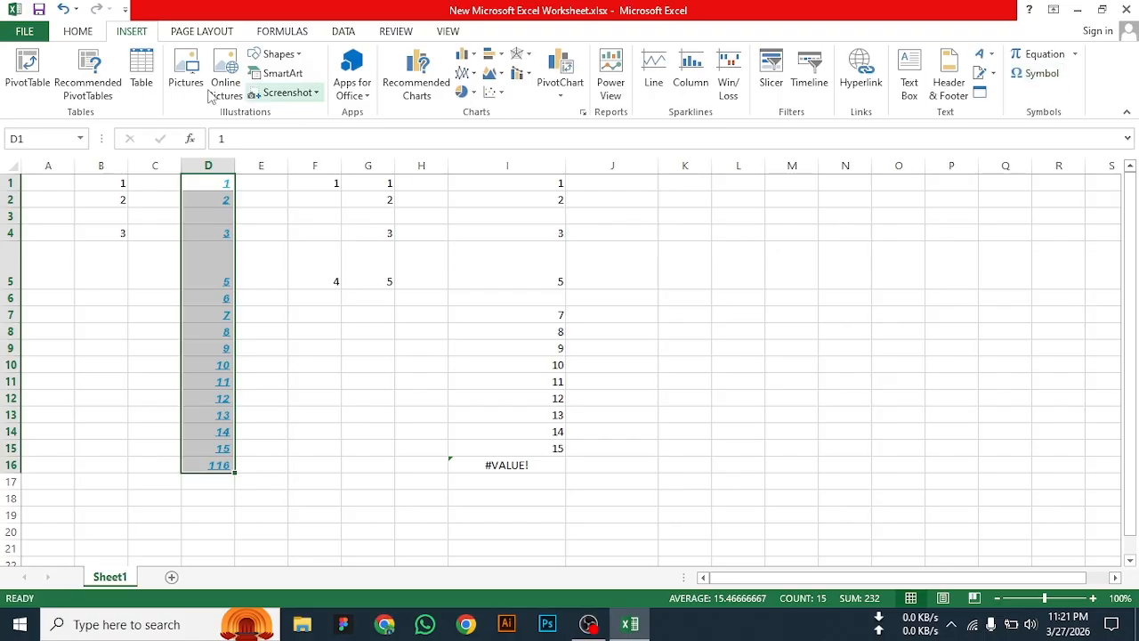
{"action": "left_click", "coordinate": [179, 36]}
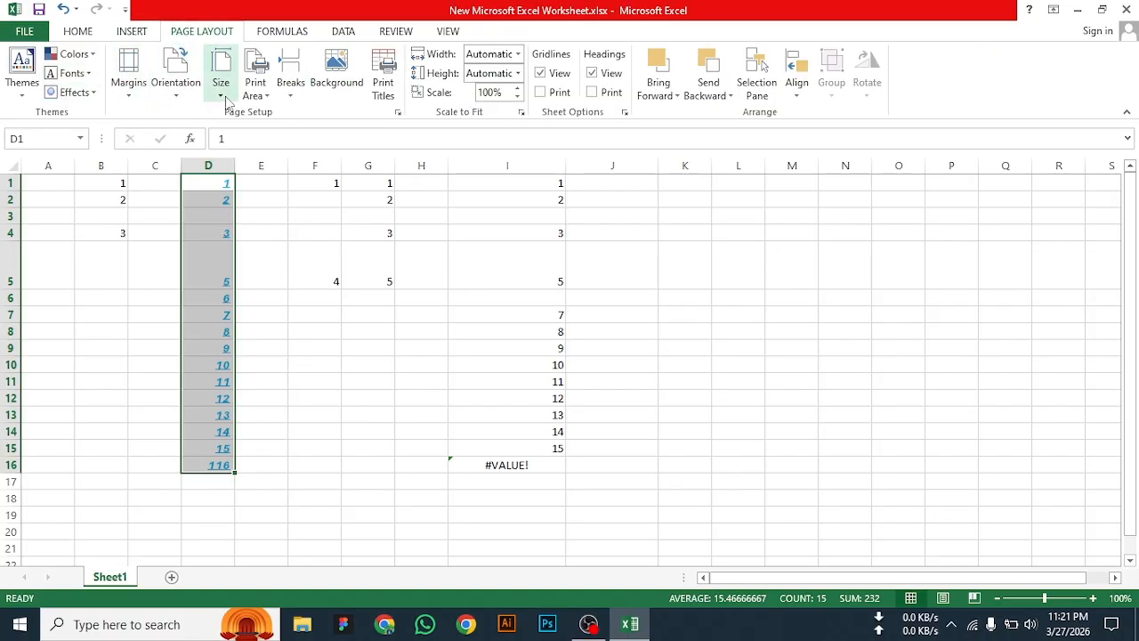
{"action": "left_click", "coordinate": [278, 31]}
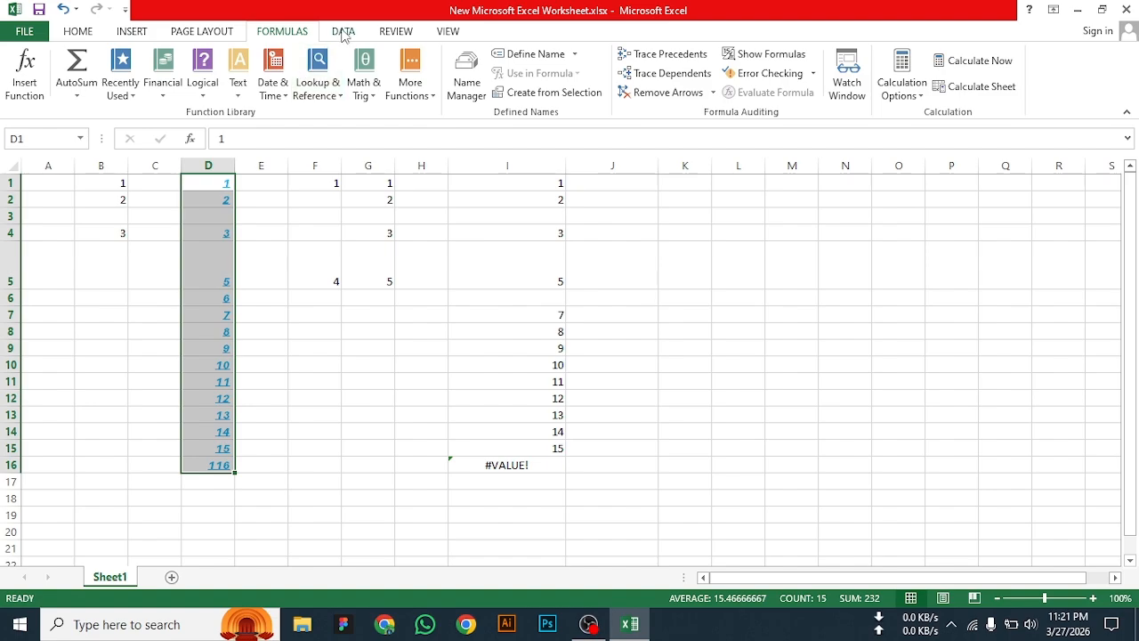
{"action": "left_click", "coordinate": [343, 33]}
{"action": "left_click", "coordinate": [394, 34]}
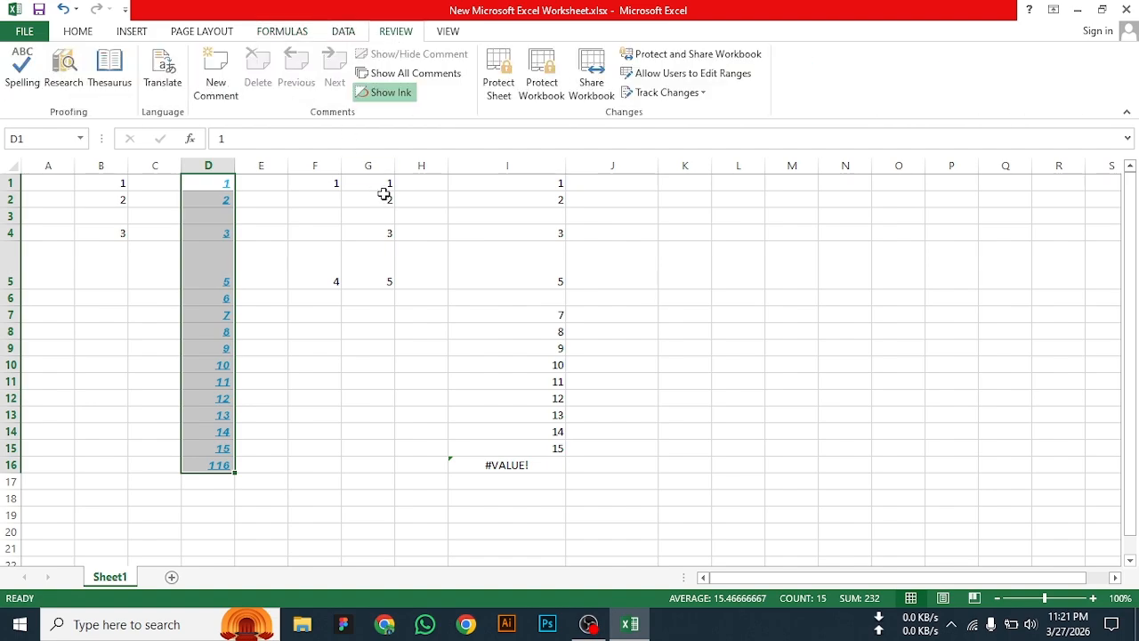
{"action": "left_click", "coordinate": [79, 32]}
{"action": "left_click", "coordinate": [569, 347]}
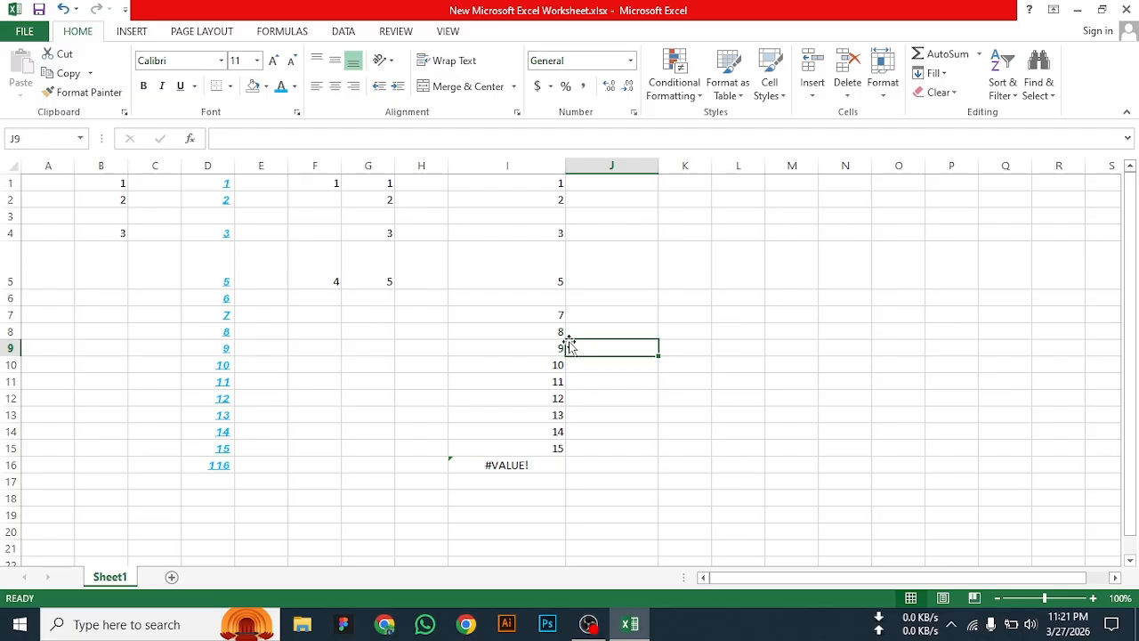